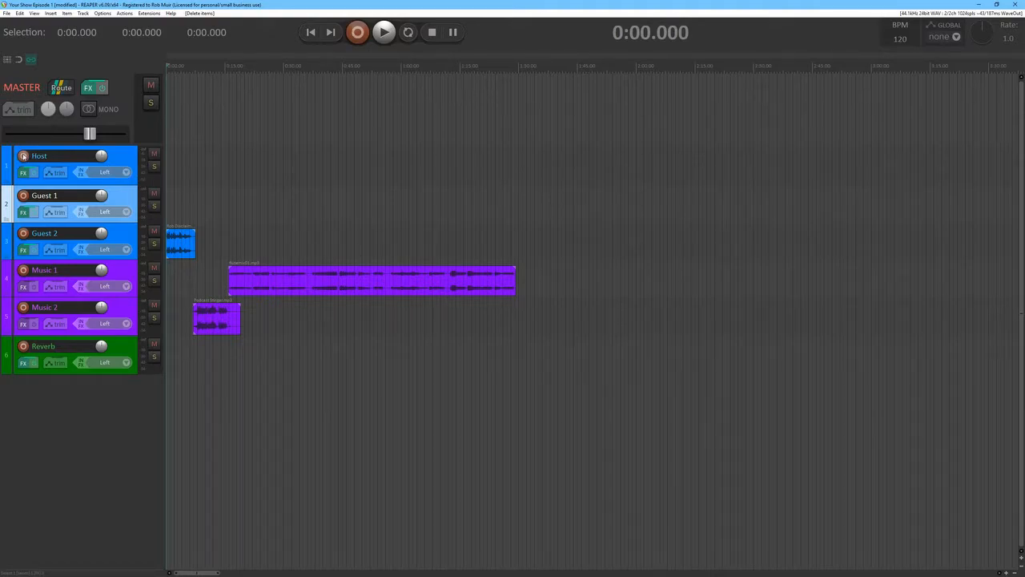
Arm the Host track for recording and disarm it again
click(23, 156)
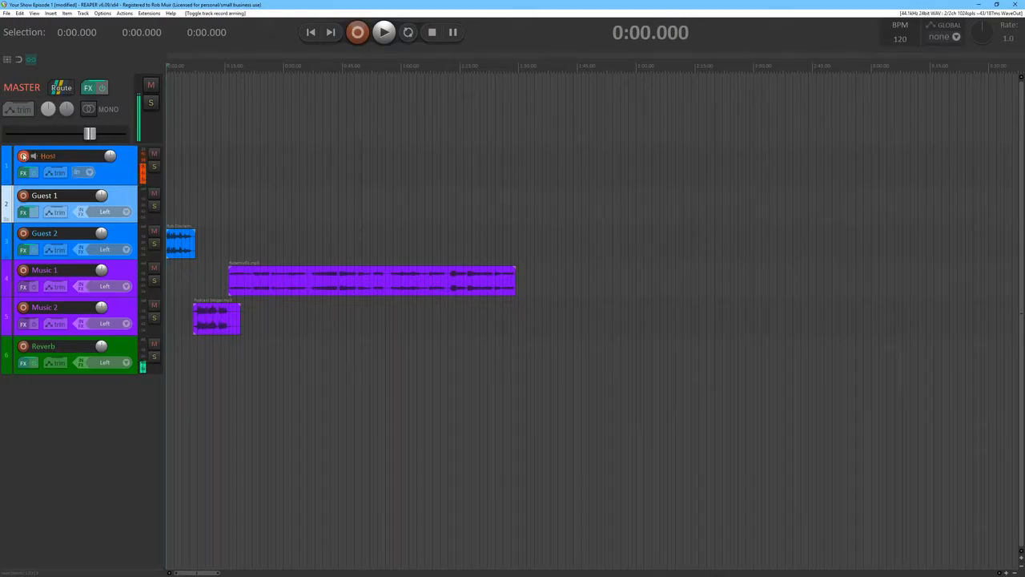
click(23, 156)
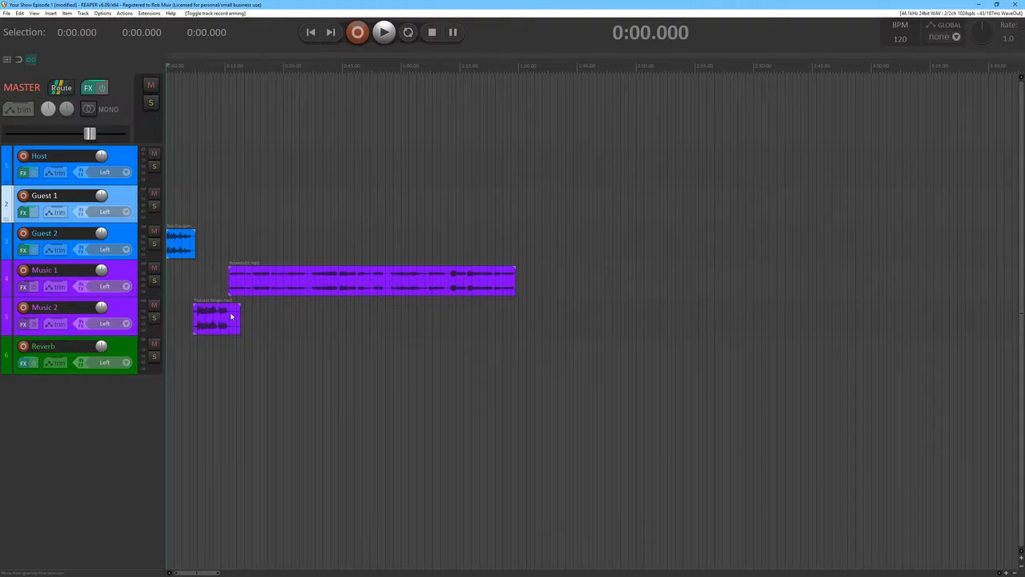
click(228, 159)
click(185, 159)
click(249, 163)
click(190, 171)
click(265, 192)
click(210, 196)
click(224, 177)
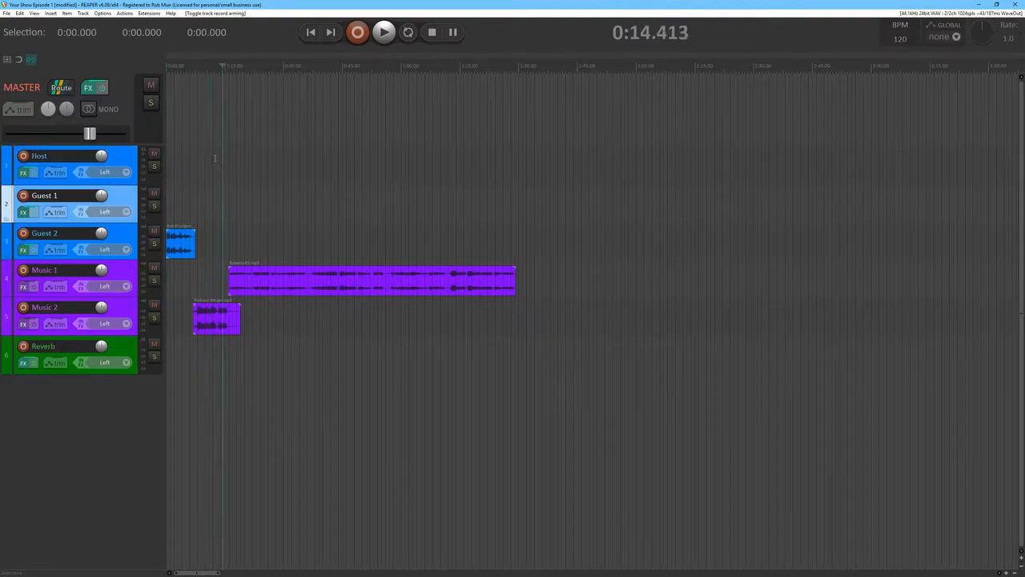
click(219, 153)
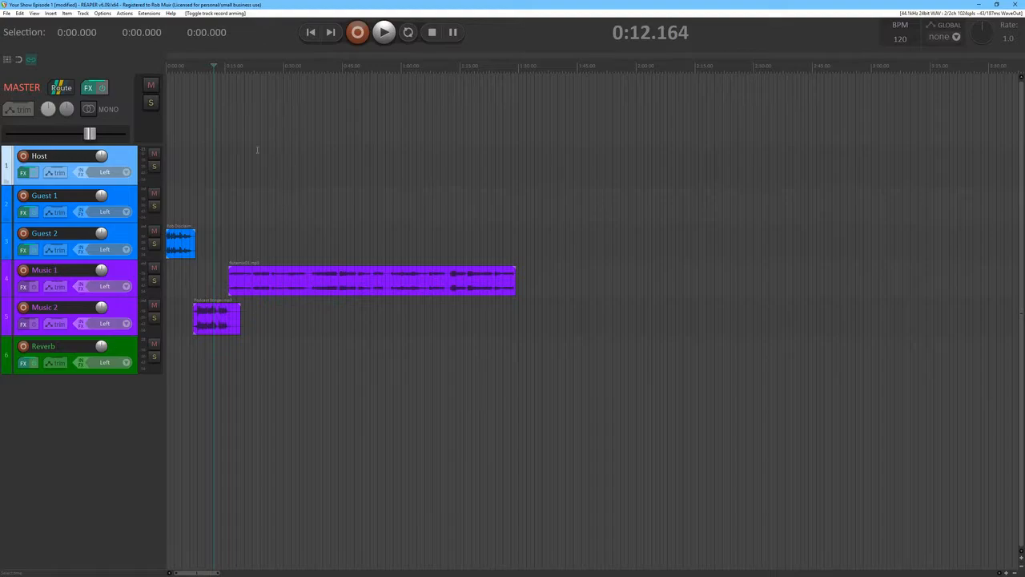
click(212, 161)
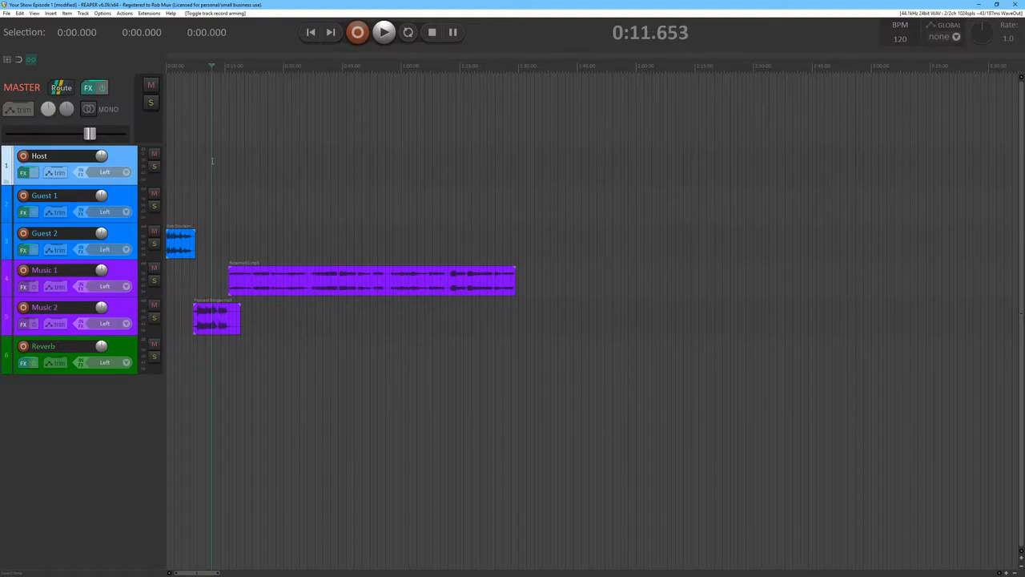
Toggle the Media Explorer open and closed, ending with it hidden
key(m)
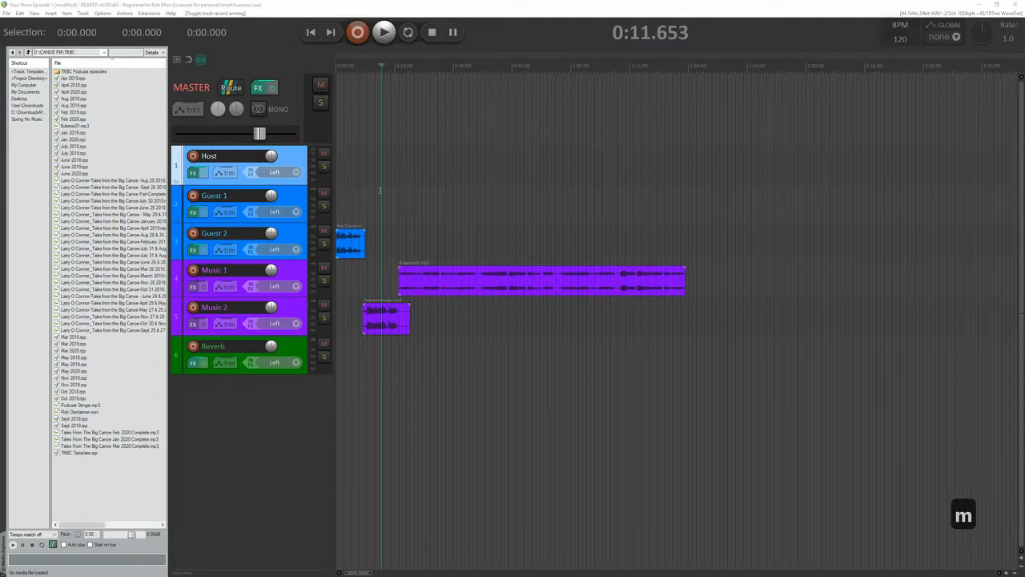
key(m)
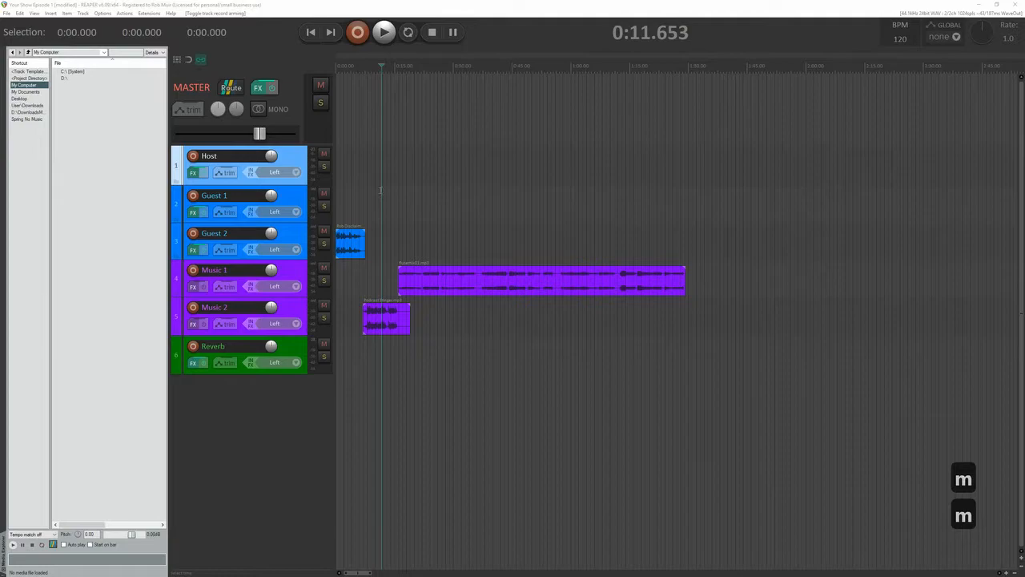
click(381, 190)
key(m)
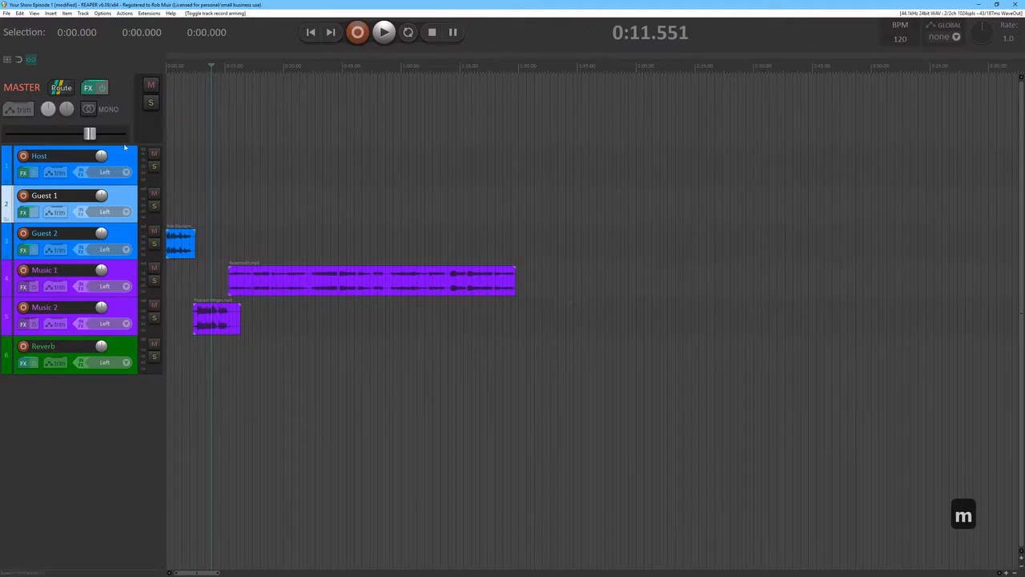
Open the Media Explorer and browse to the TRBC folder inside CANOE FM on the D: drive
click(34, 14)
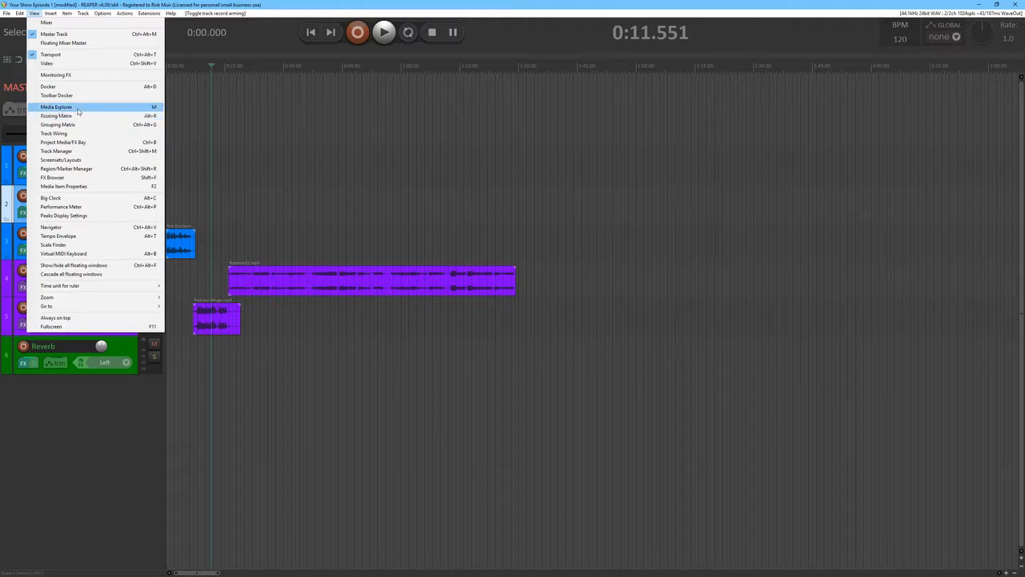
click(147, 108)
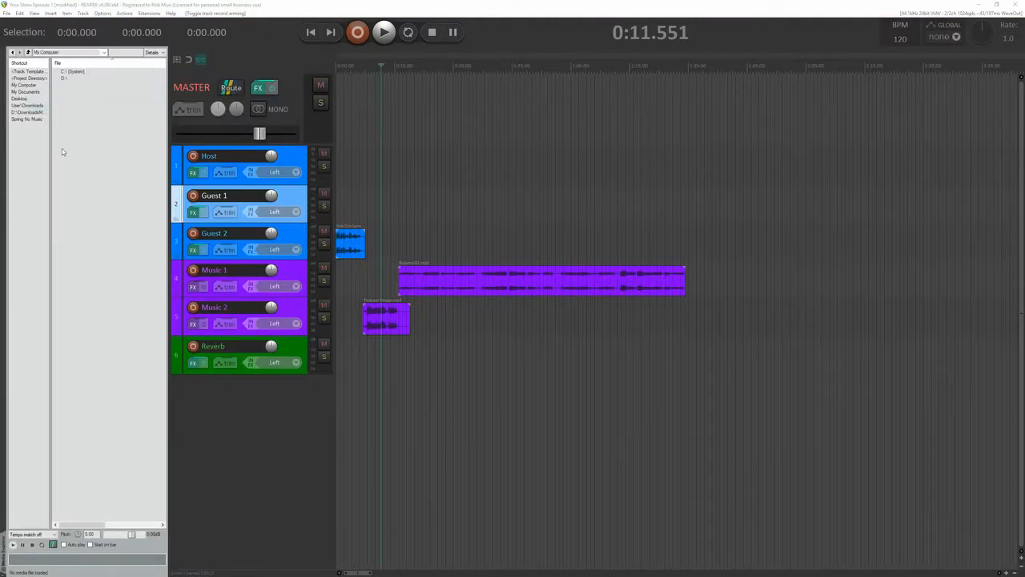
click(21, 112)
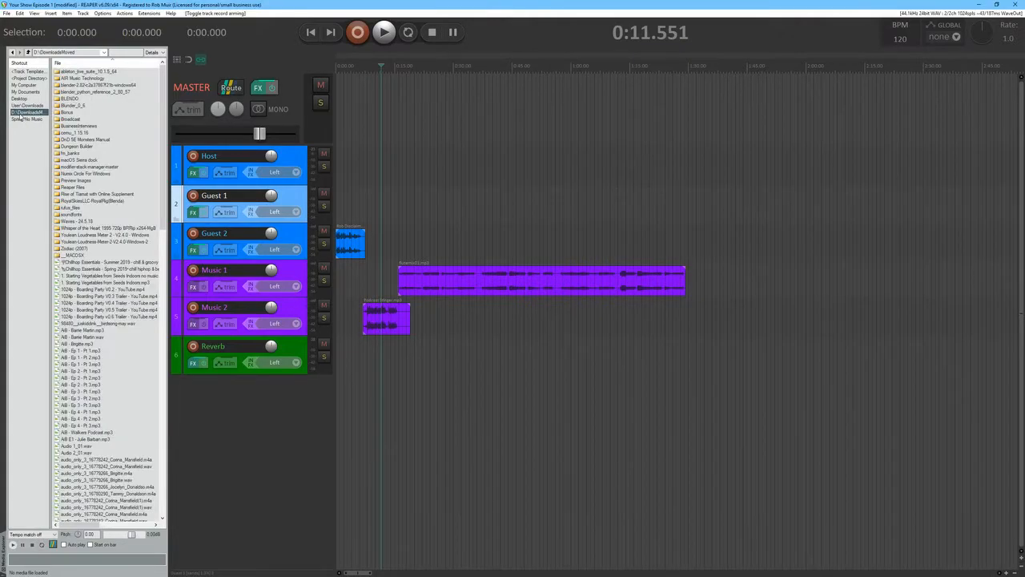
click(27, 119)
click(28, 52)
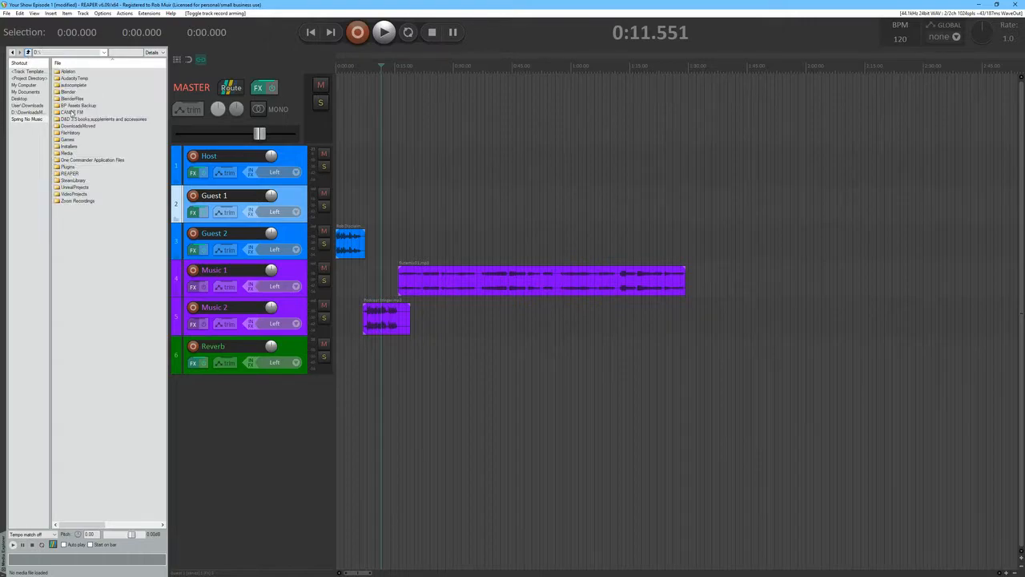
double_click(73, 113)
double_click(67, 129)
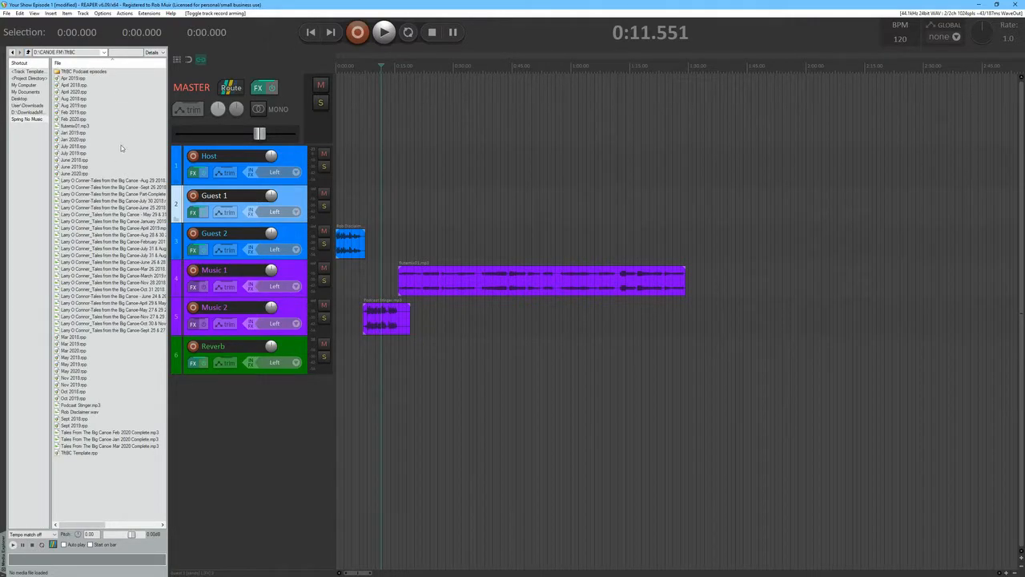
Insert the Tales from the Big Canoe Aug 29 2018 MP3 on the Host track at about 0:35 and deselect it
drag(100, 181, 471, 160)
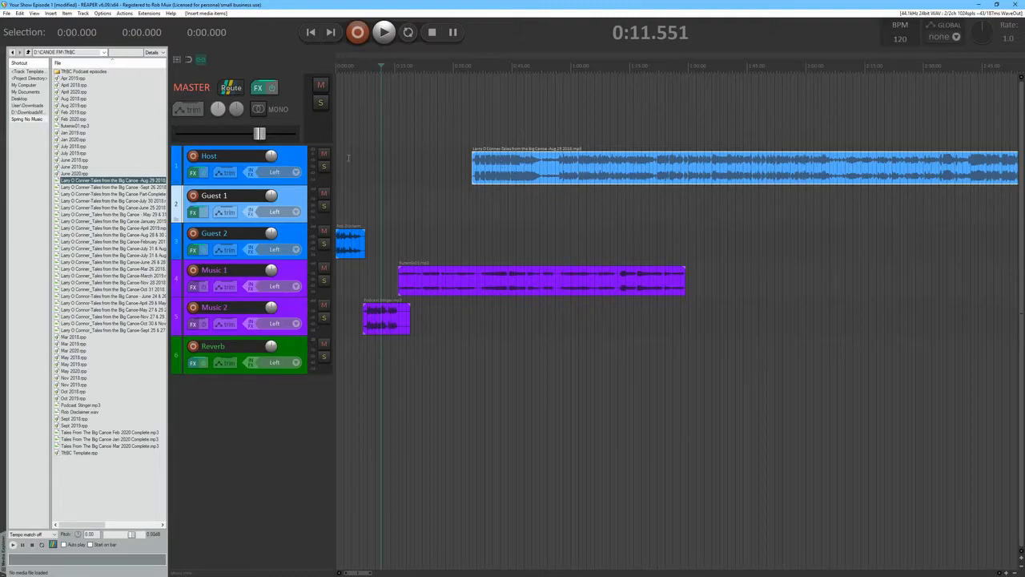
click(375, 174)
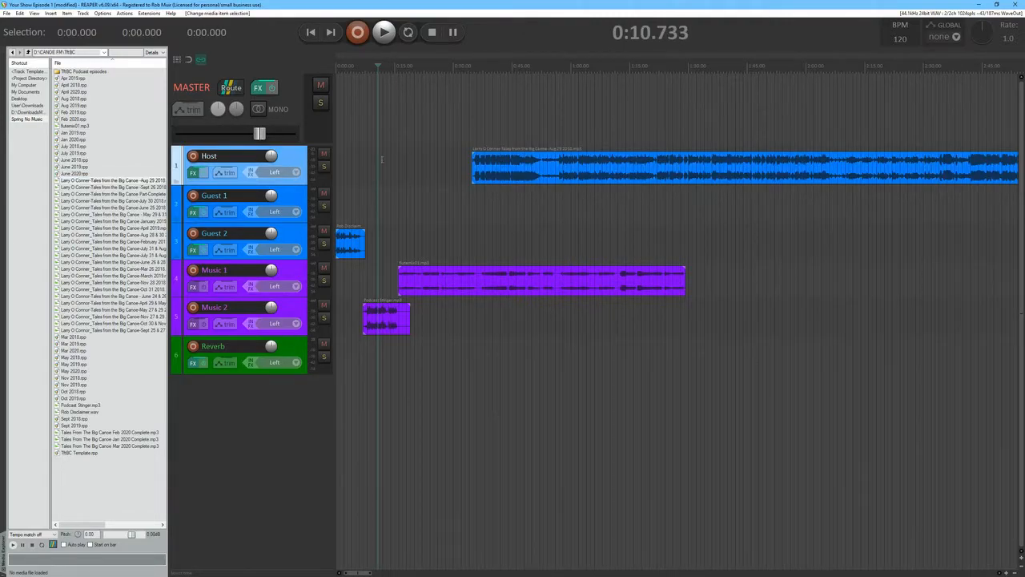
click(376, 158)
click(383, 158)
click(374, 156)
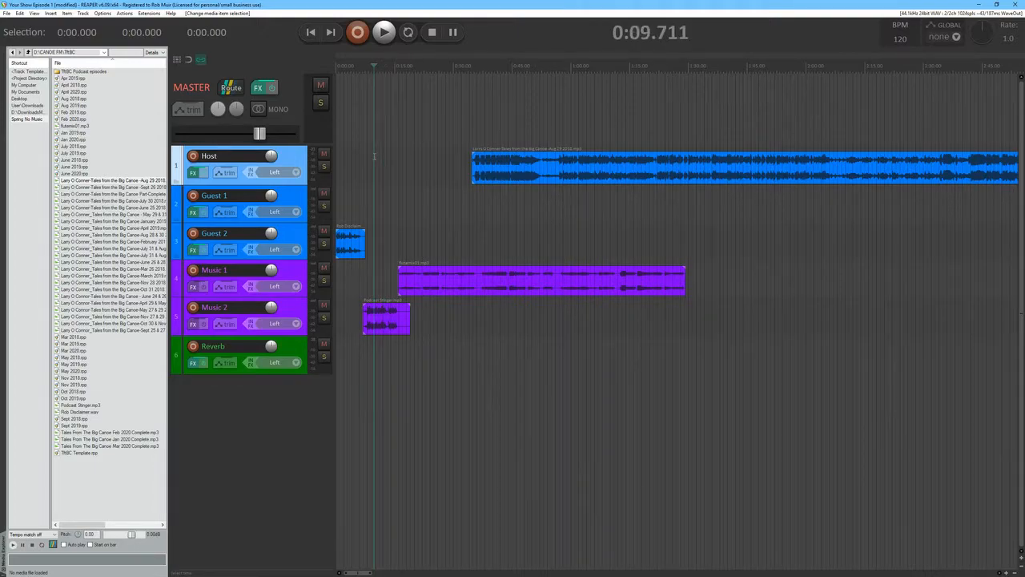
Hide the Media Explorer to give the arrangement its full width
key(ctrl+alt+x)
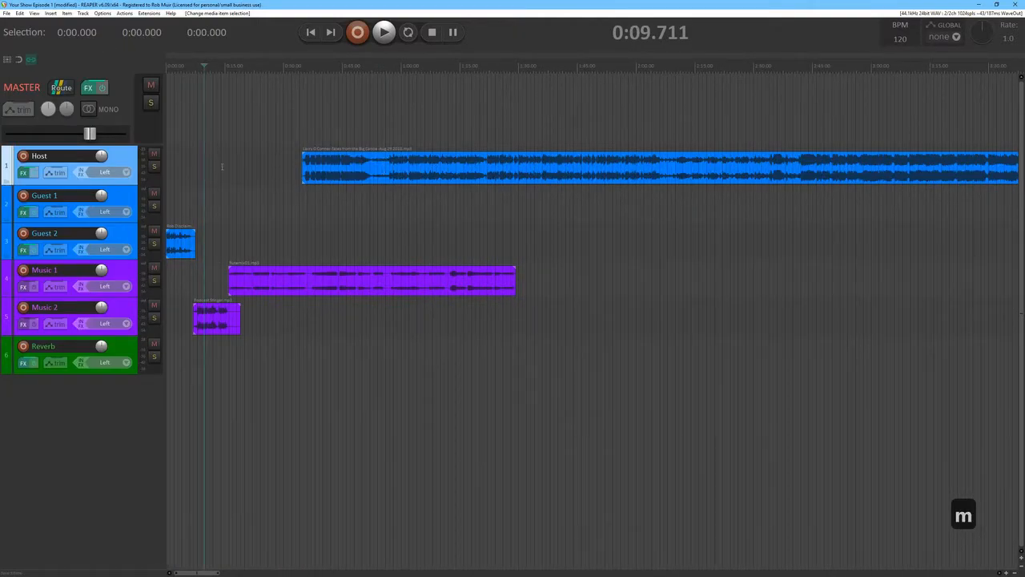
key(m)
click(34, 14)
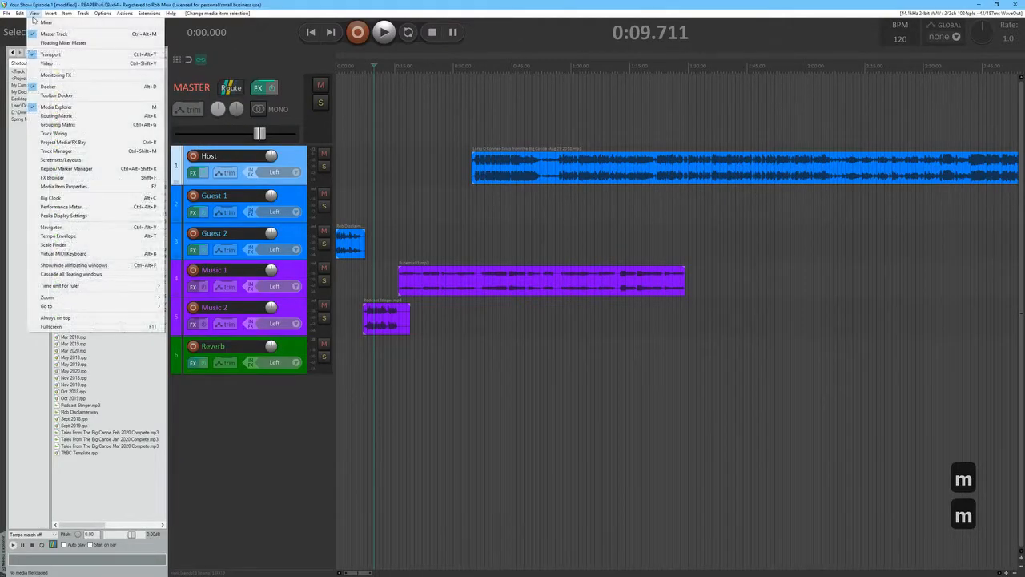
click(56, 107)
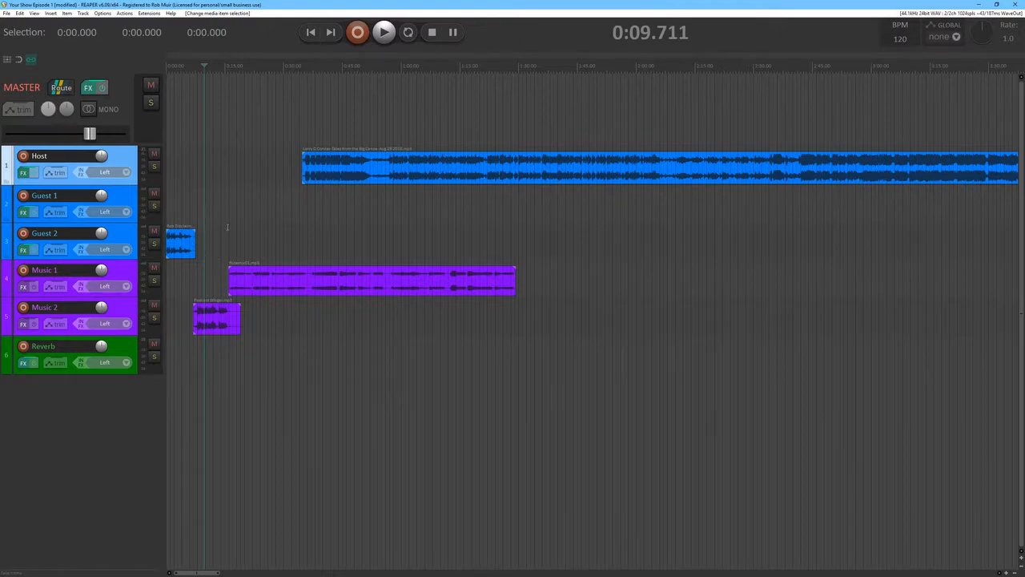
Preview the Music 1 clip, trim its end to about 0:25, and move the Host recording to start at about 0:22
click(227, 228)
key(space)
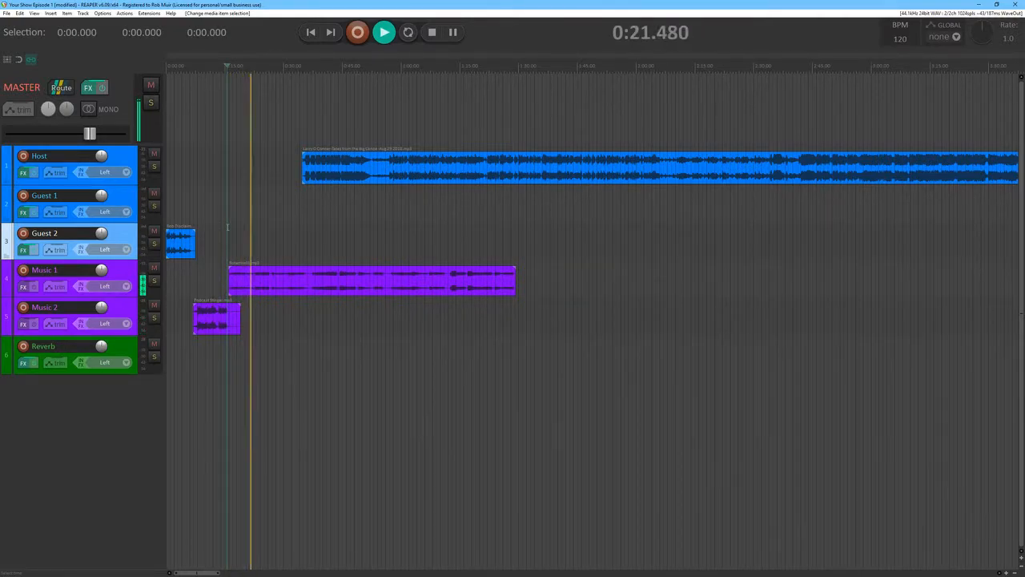
key(space)
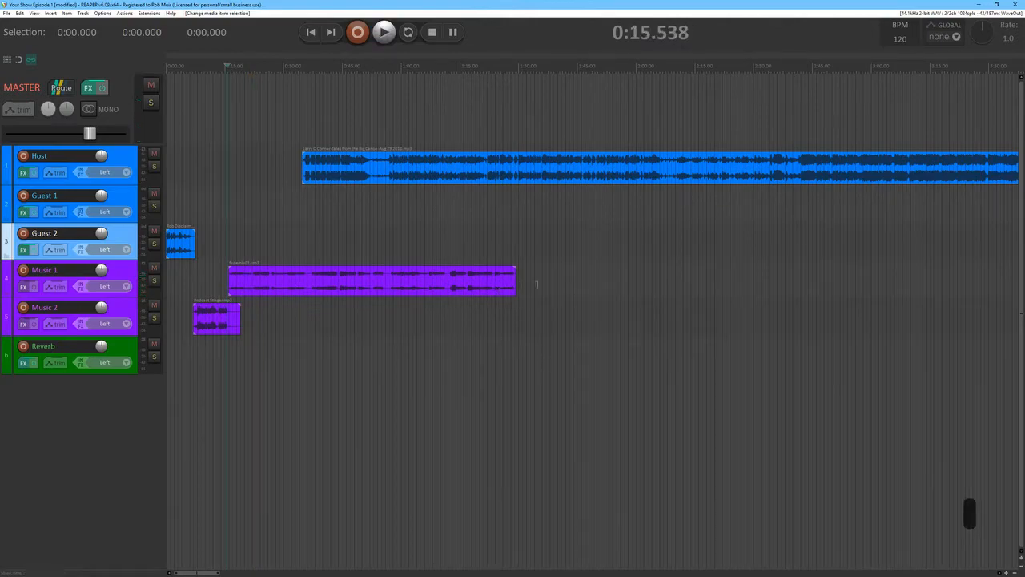
drag(517, 281, 263, 277)
drag(336, 174, 288, 182)
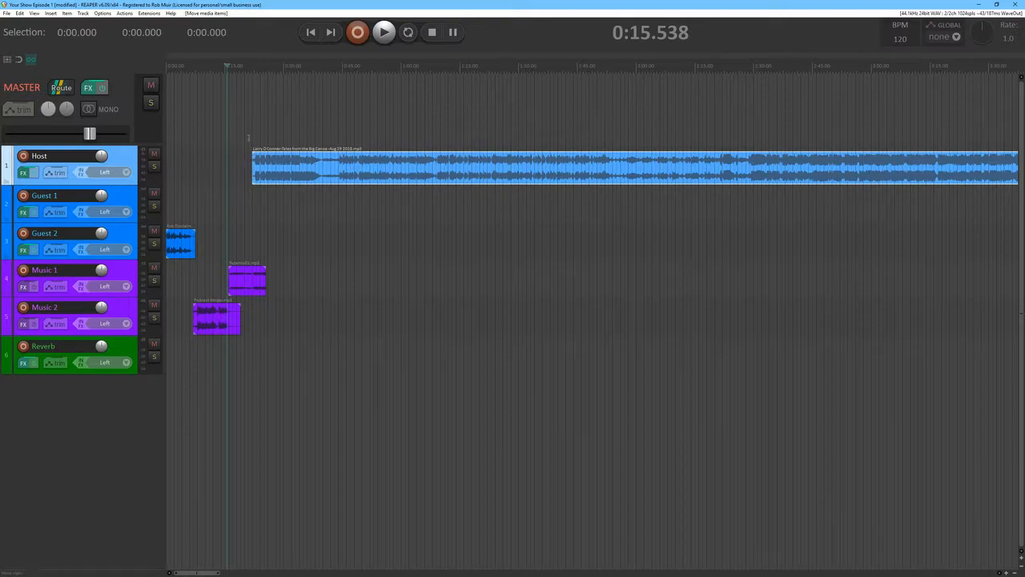
Play the opening of the Host recording and trim its unwanted beginning up to about 0:40
click(254, 170)
key(space)
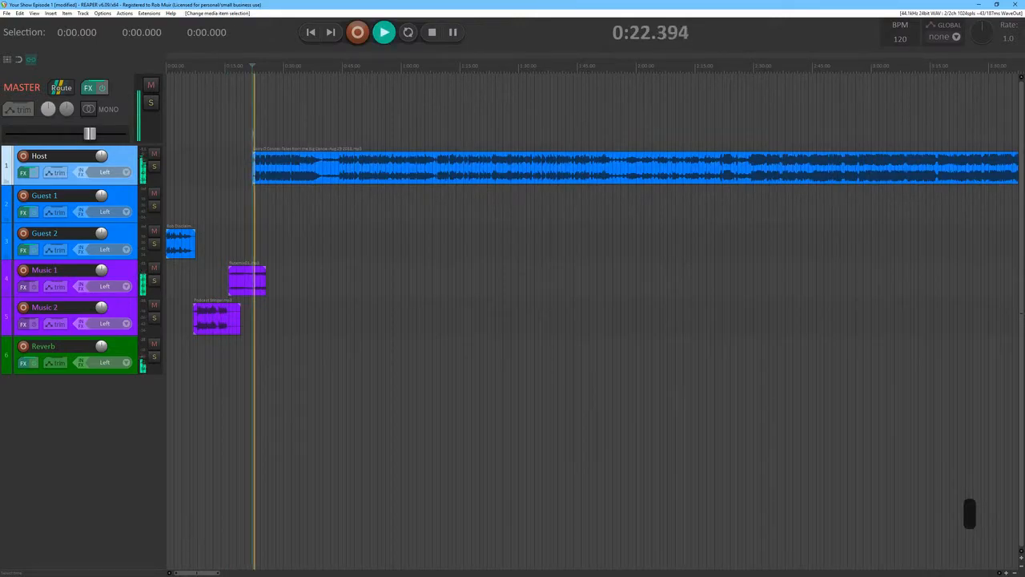
key(space)
drag(254, 169, 322, 165)
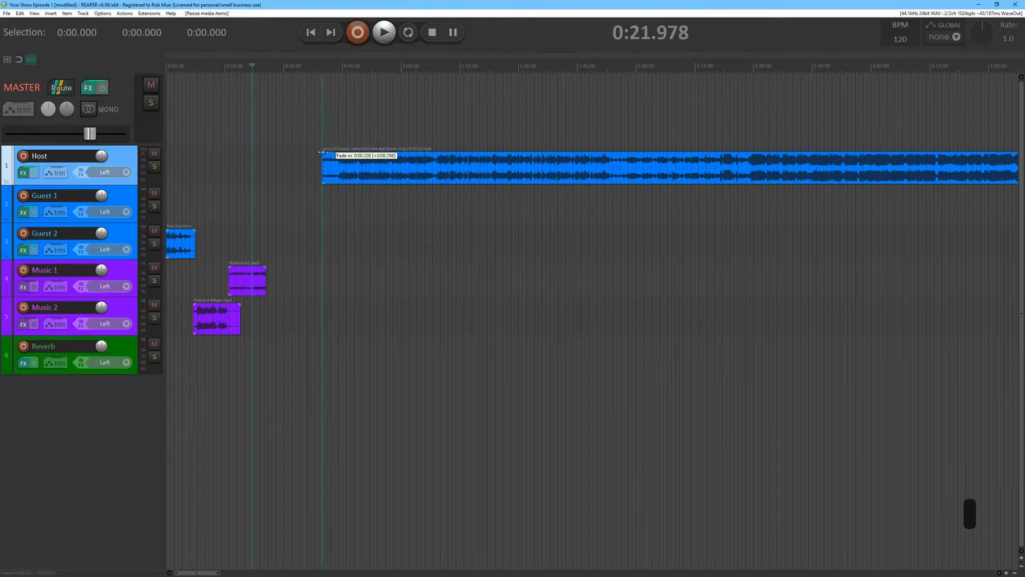
Play the trimmed start of the Host recording and move the recording back to begin at about 0:22
click(319, 136)
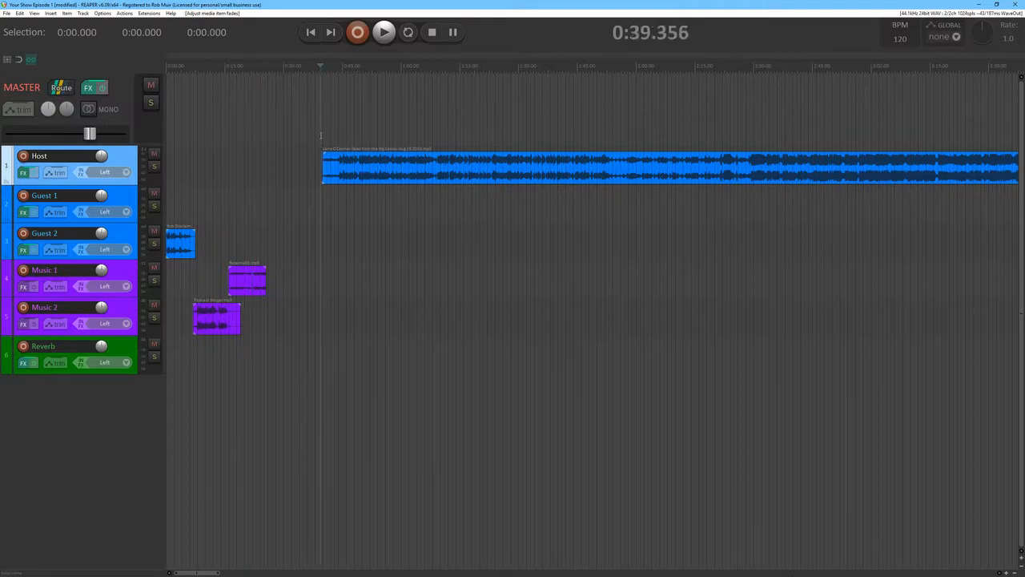
key(space)
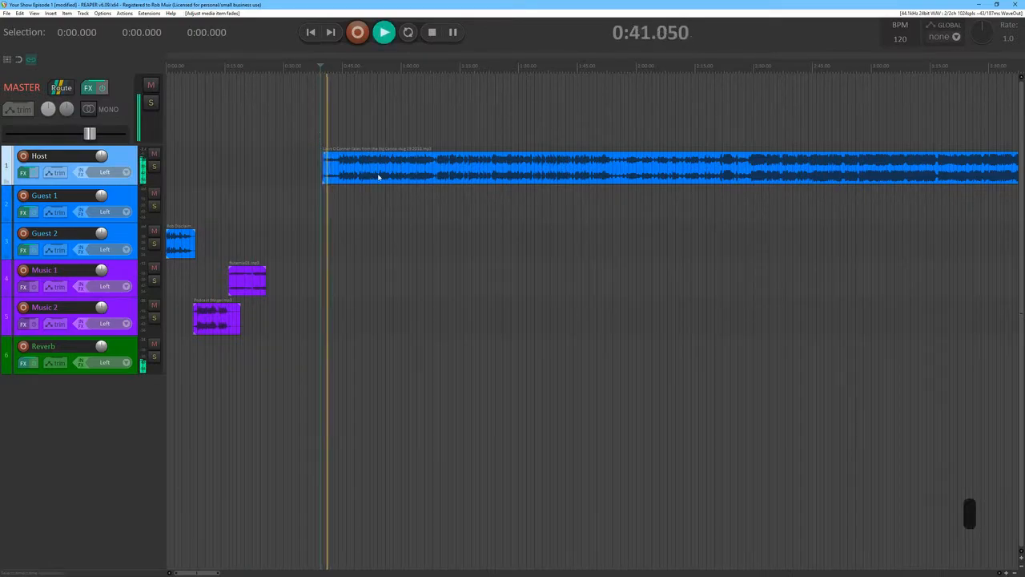
key(space)
drag(390, 176, 318, 181)
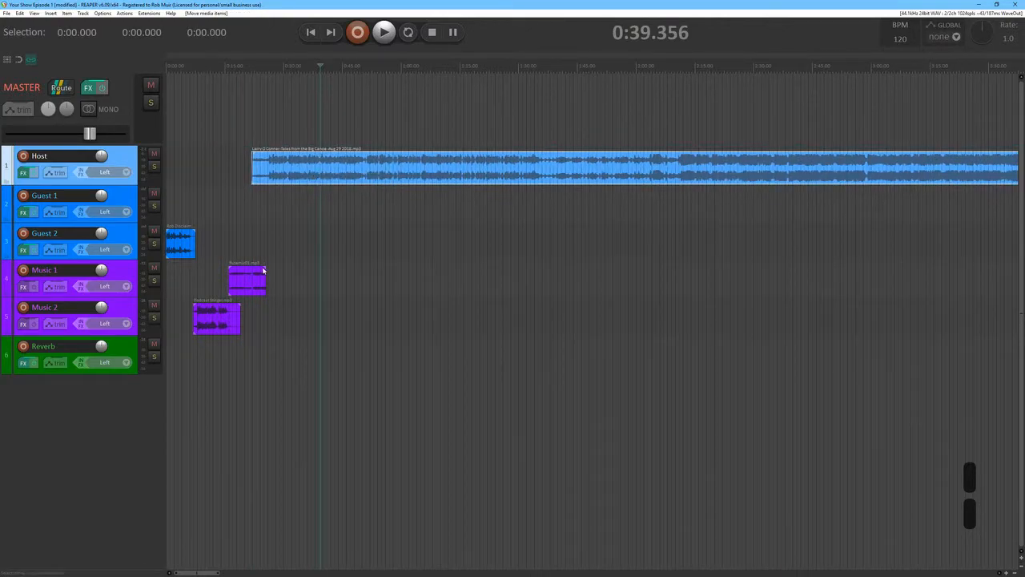
Try a fade-in and a fade-out on the Music 1 clip and undo both fades
drag(226, 269, 251, 269)
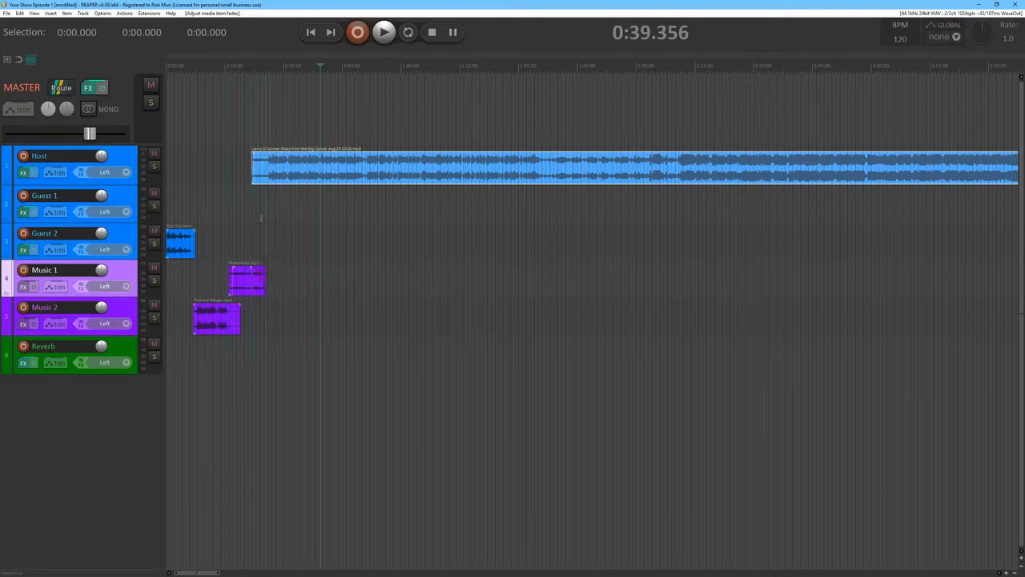
key(ctrl+z)
key(ctrl+z)
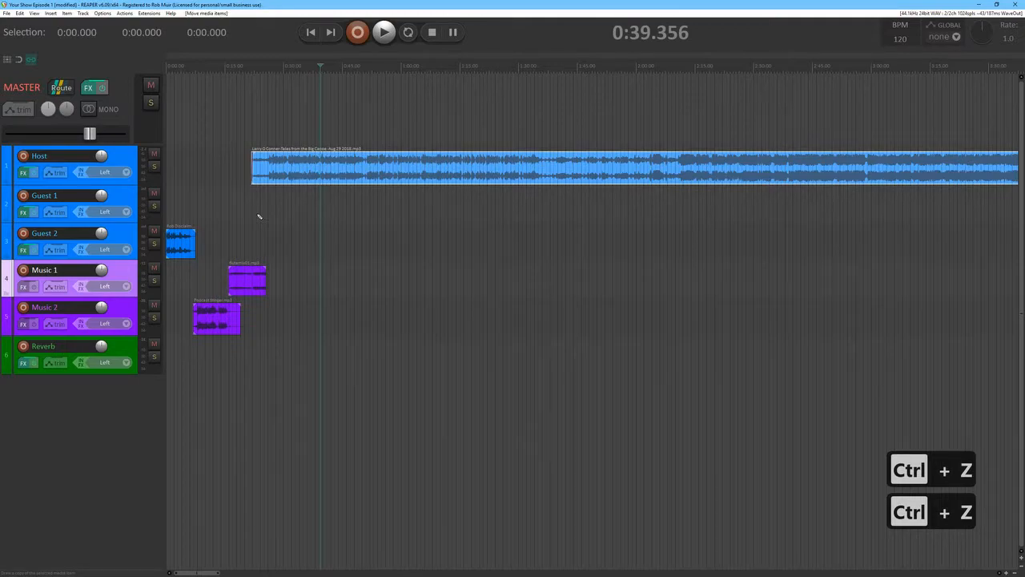
click(244, 210)
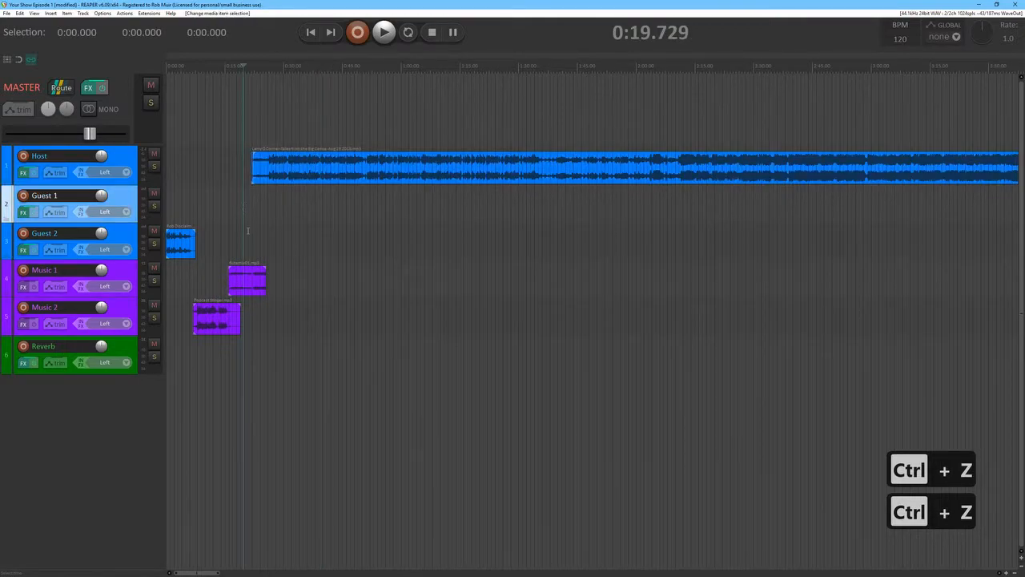
click(243, 236)
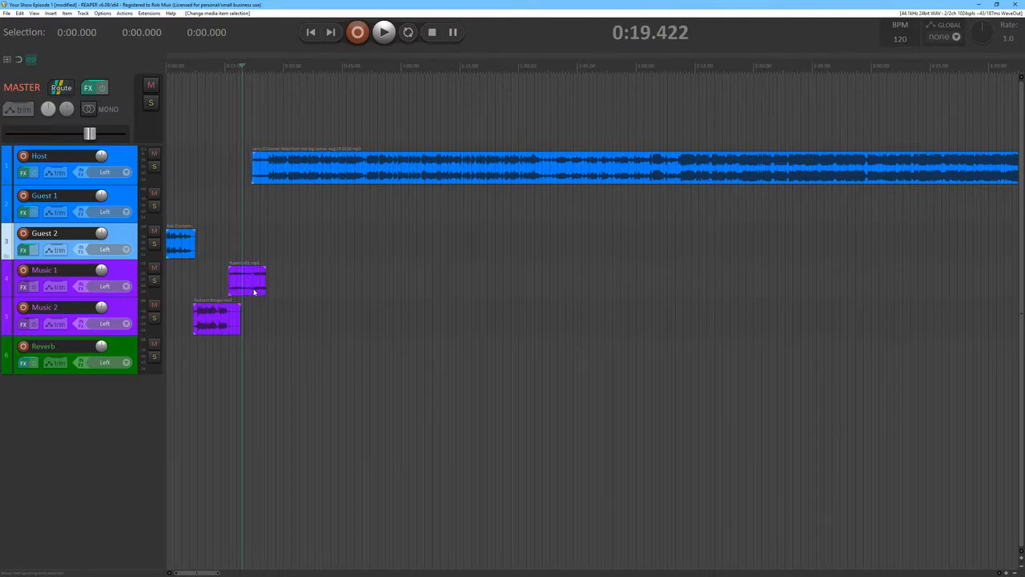
Try shifting the Music 1 clip along the timeline and undo the moves
mouse_move(246, 296)
mouse_down()
mouse_move(232, 297)
mouse_move(264, 296)
mouse_move(253, 296)
mouse_up()
key(ctrl+z)
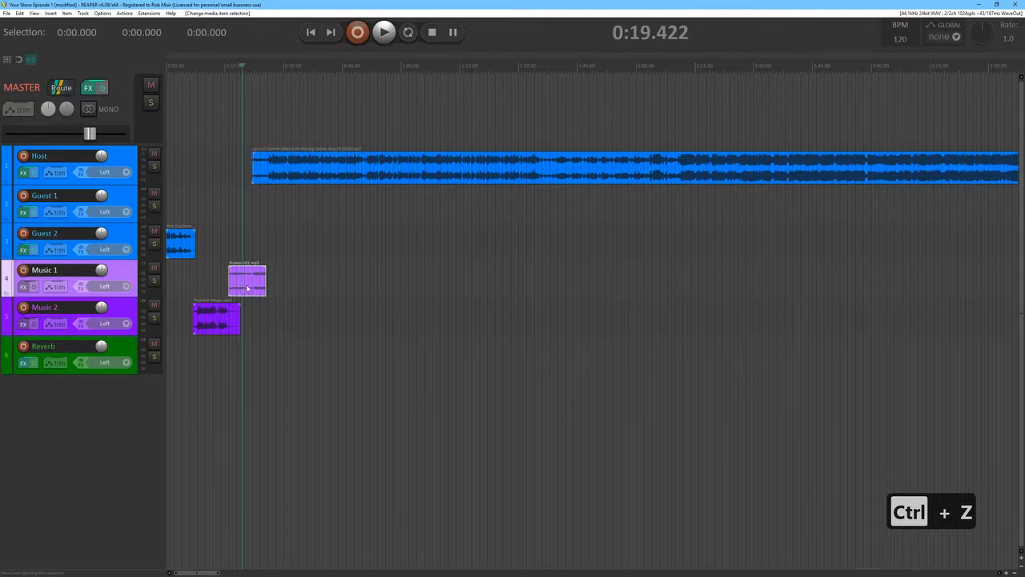
drag(248, 288, 253, 292)
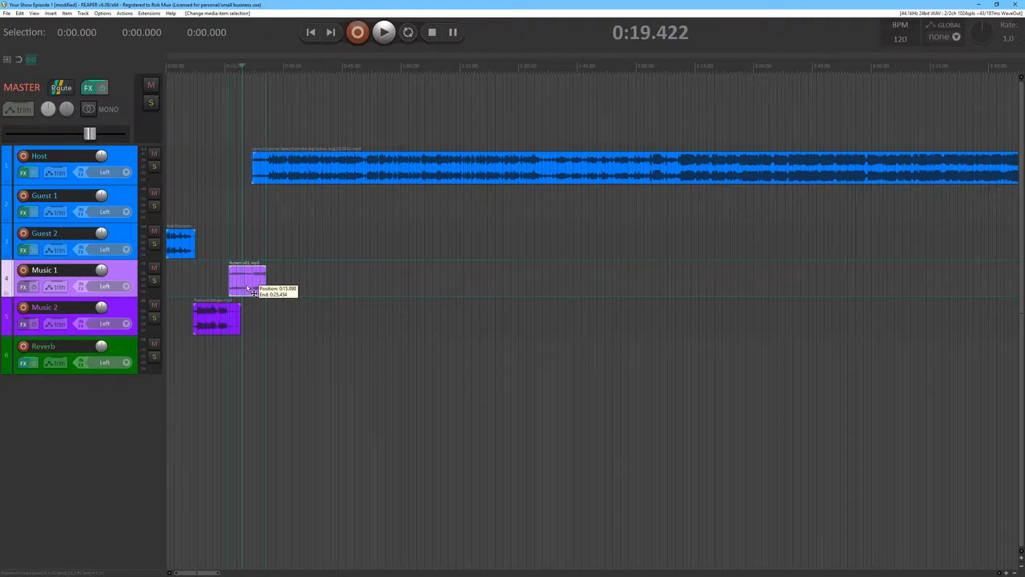
drag(252, 292, 230, 283)
key(ctrl+z)
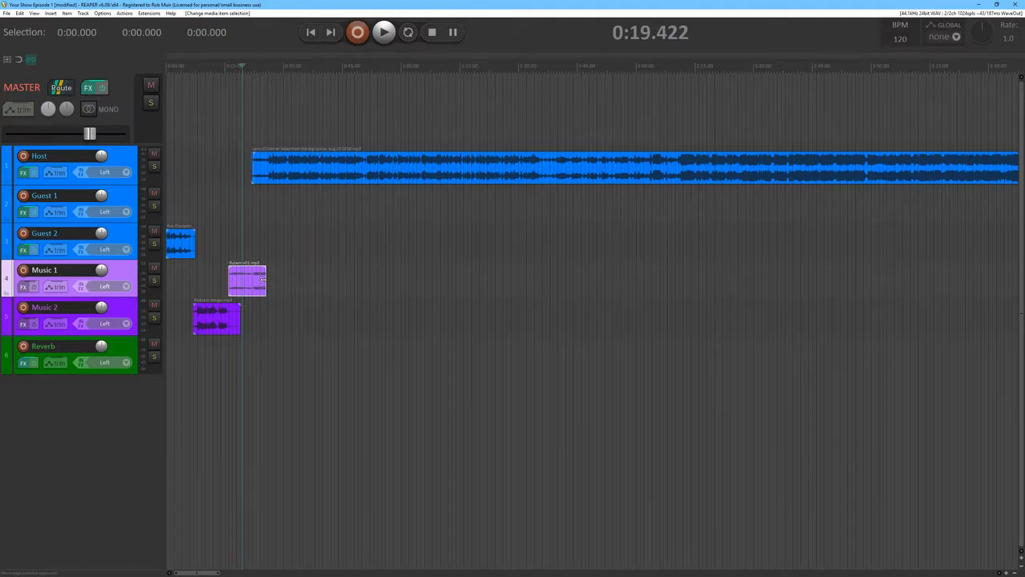
Extend the Music 1 clip's end to about 0:26 and add a short fade-in plus a fade-out from where the Host recording begins
mouse_move(263, 279)
mouse_down()
mouse_move(233, 279)
mouse_move(751, 280)
mouse_move(251, 279)
mouse_move(267, 277)
mouse_up()
drag(267, 268, 242, 271)
click(245, 192)
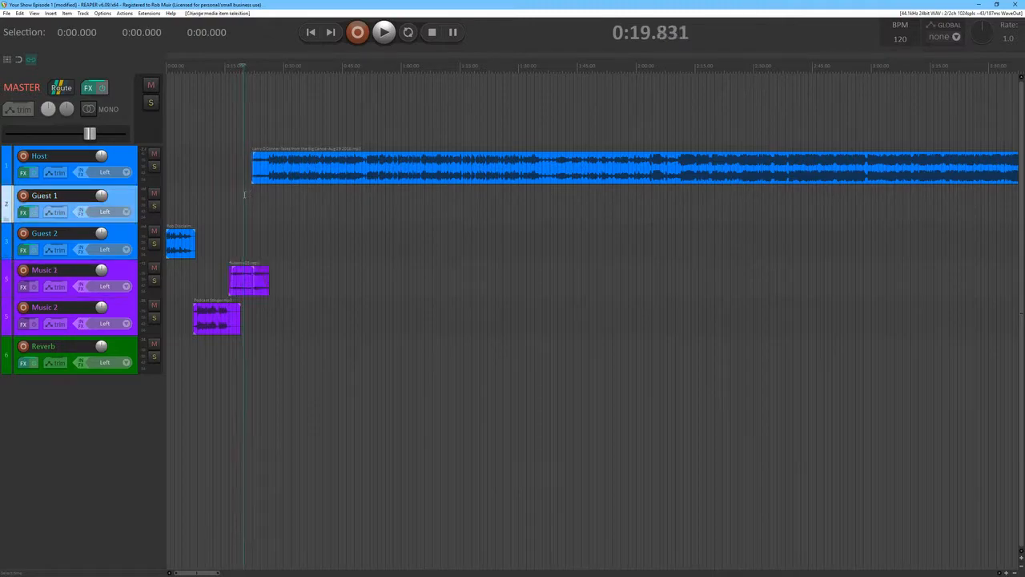
Play the transition from about 0:20 and add a fade-in of about 3.5 seconds to the start of the Host recording
key(space)
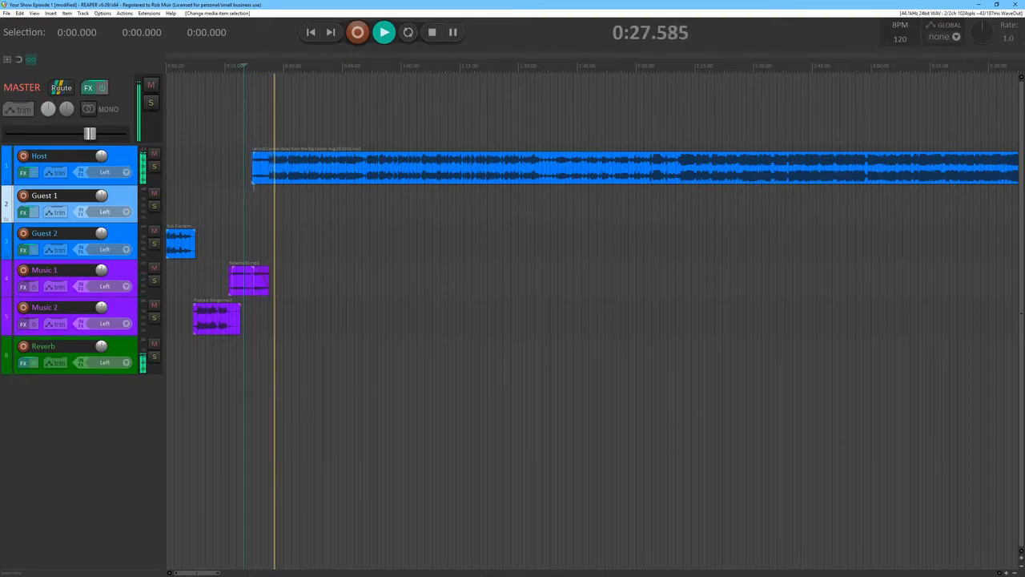
key(space)
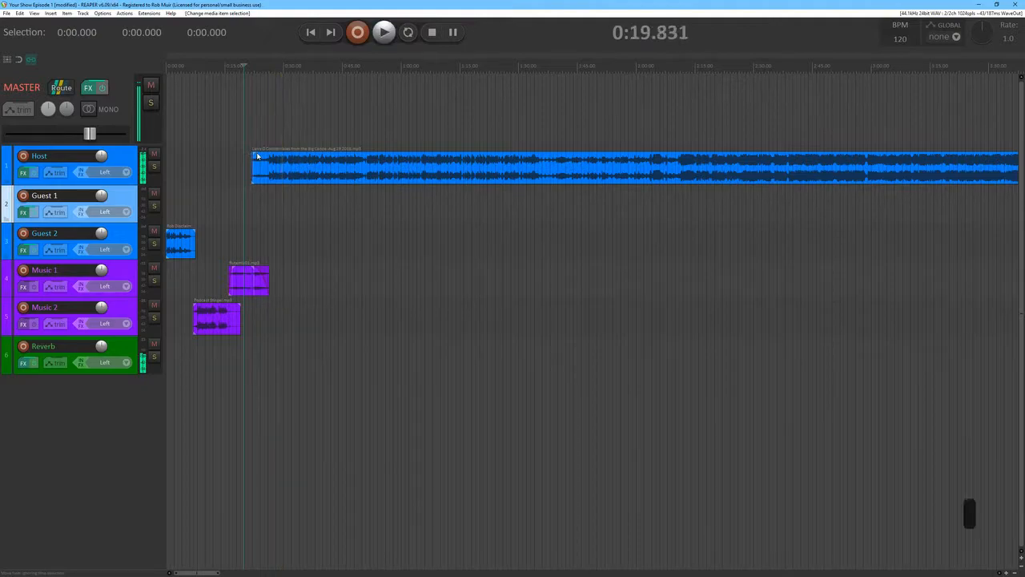
drag(252, 152, 264, 154)
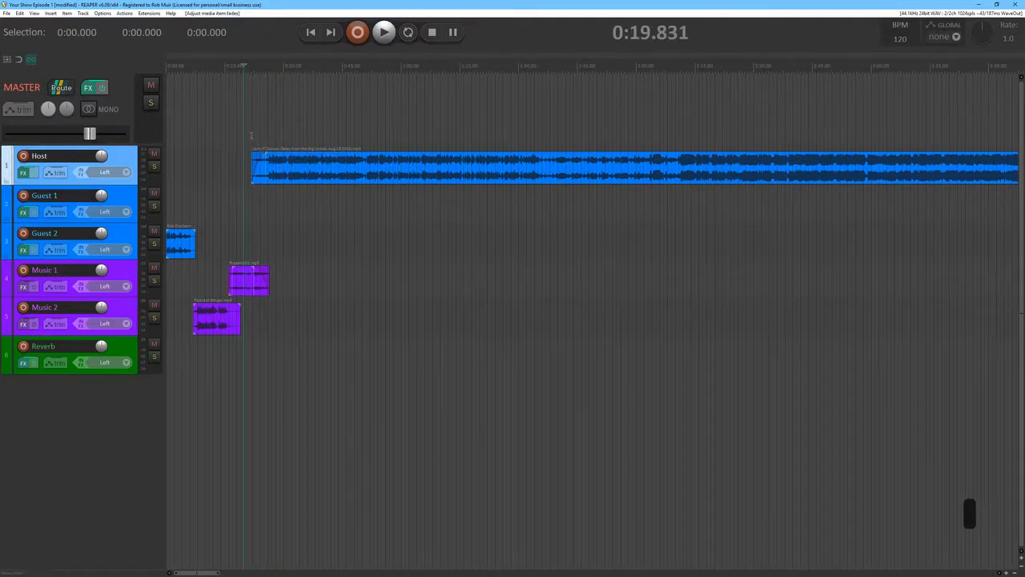
Play the faded start of the Host recording from about 0:21 to check the transition out of the music
click(249, 128)
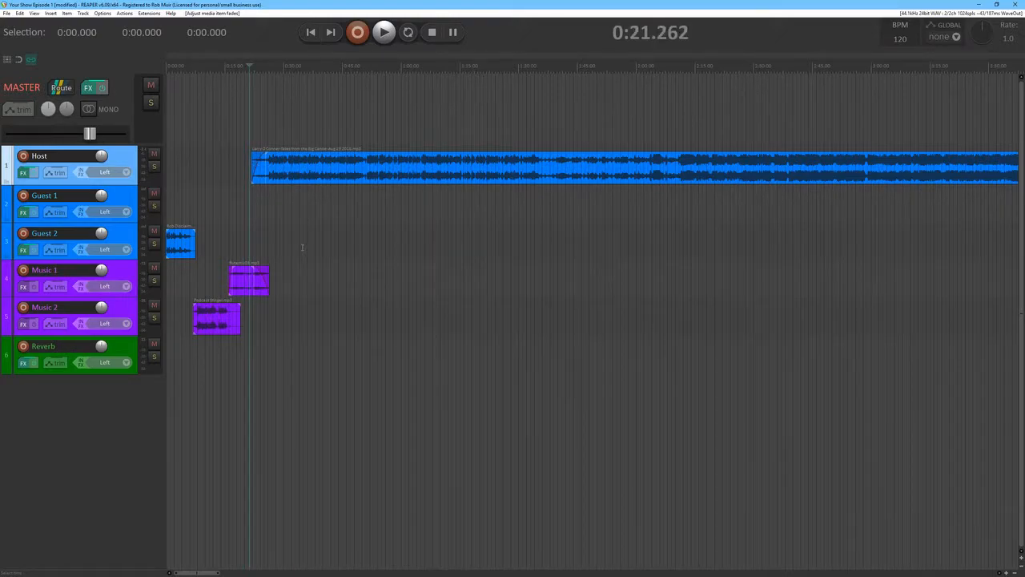
key(space)
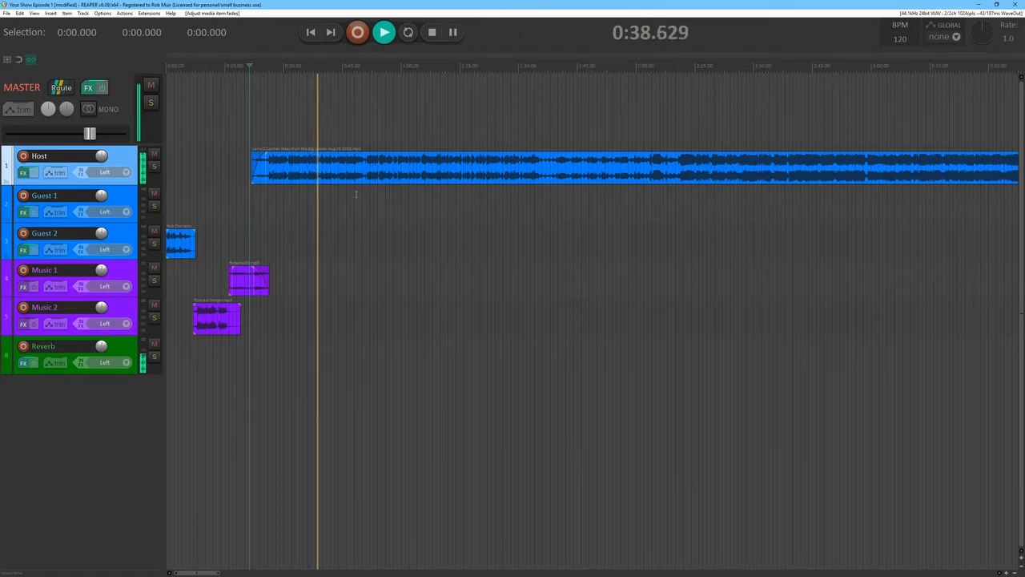
scroll(348, 195, down, 2)
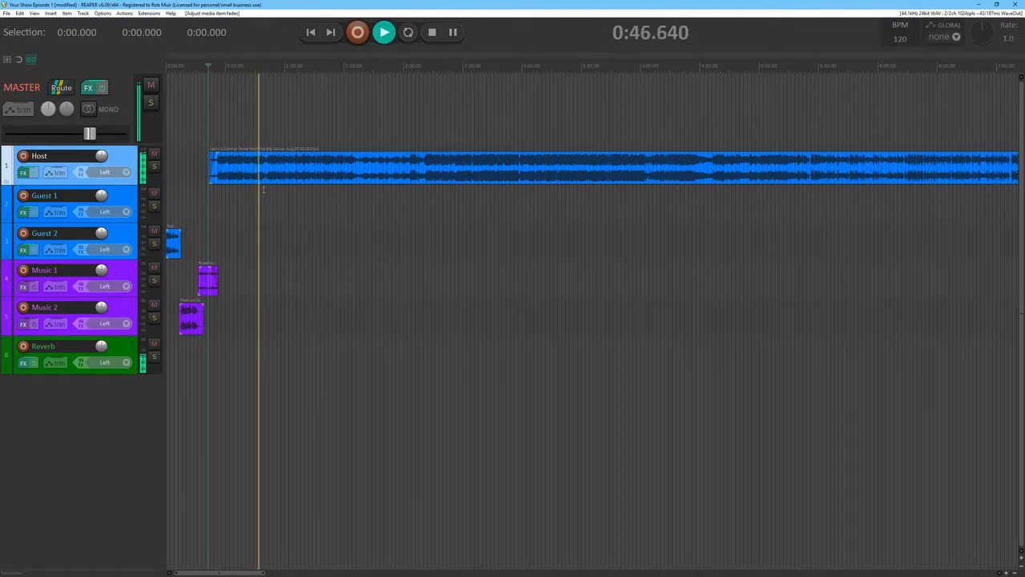
key(space)
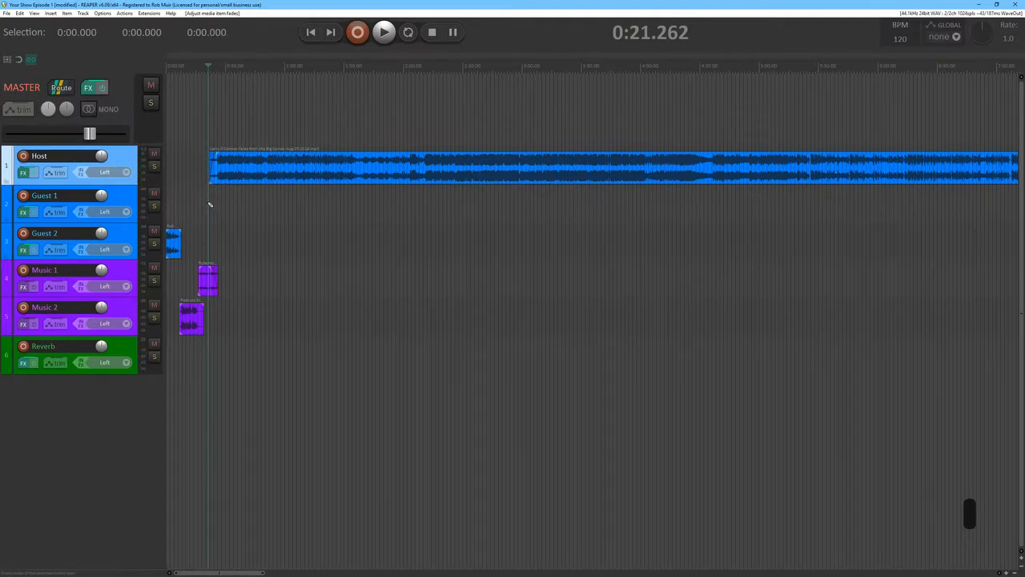
Examine the intro clips and the Host recording at close and wide zoom, centring the view on cursor positions near 0:21 and 1:37
scroll(210, 205, up, 3)
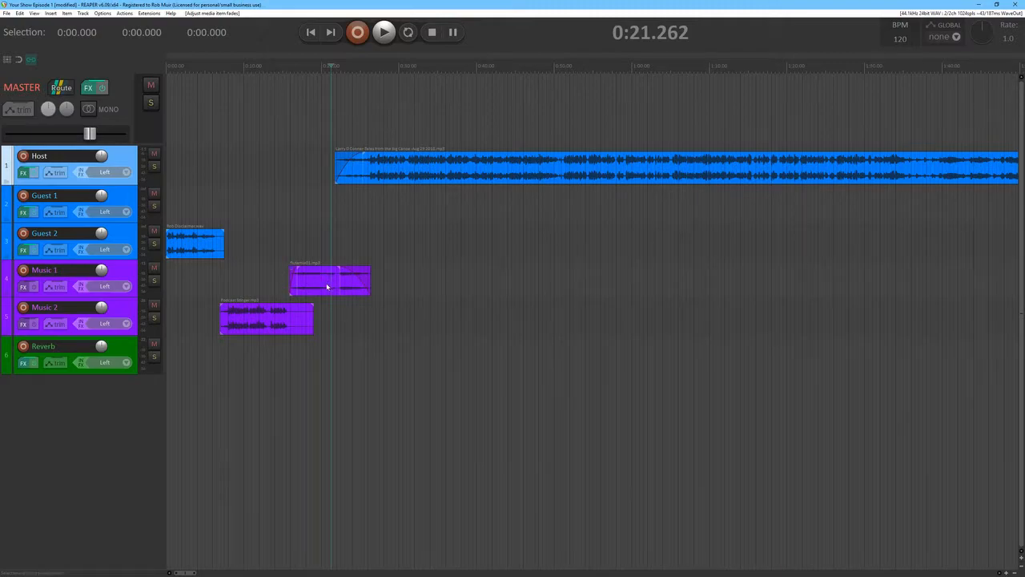
scroll(310, 242, down, 5)
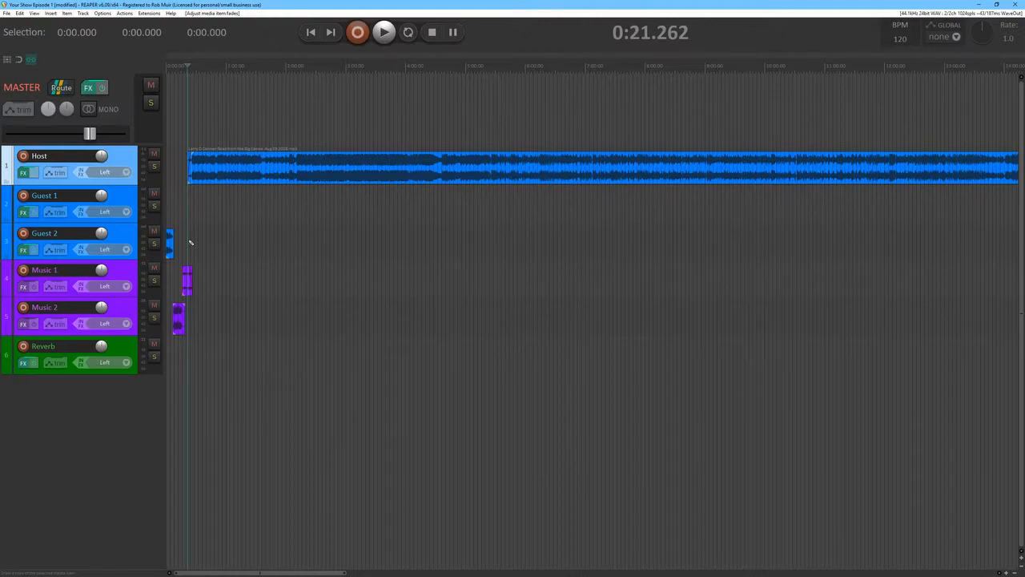
scroll(191, 242, up, 10)
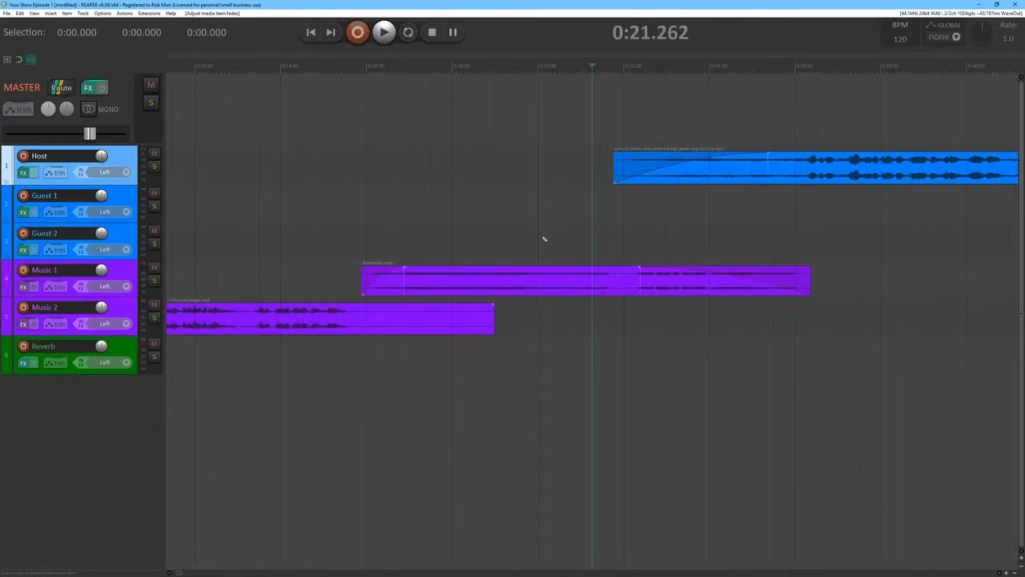
scroll(599, 235, down, 10)
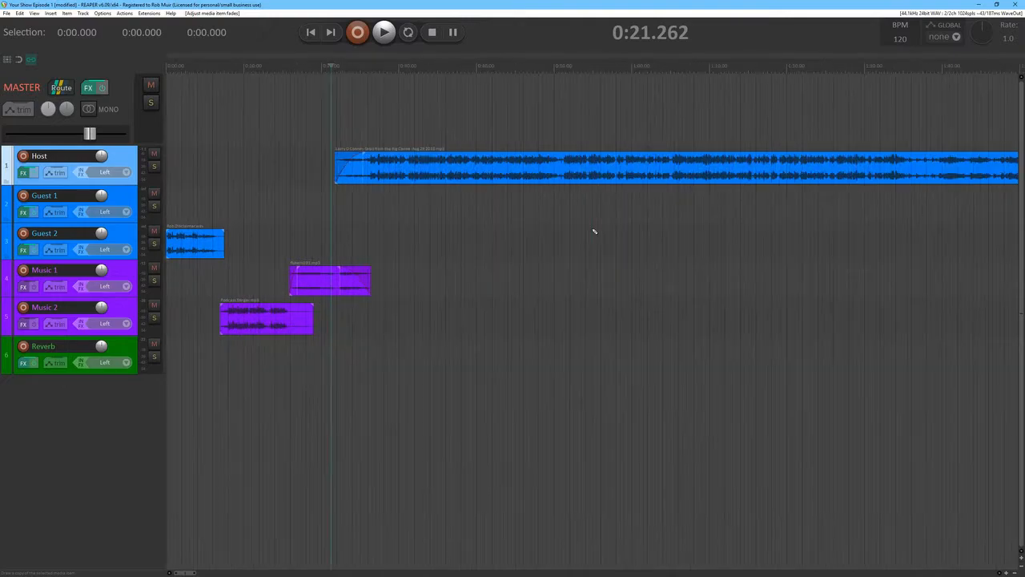
scroll(229, 224, down, 4)
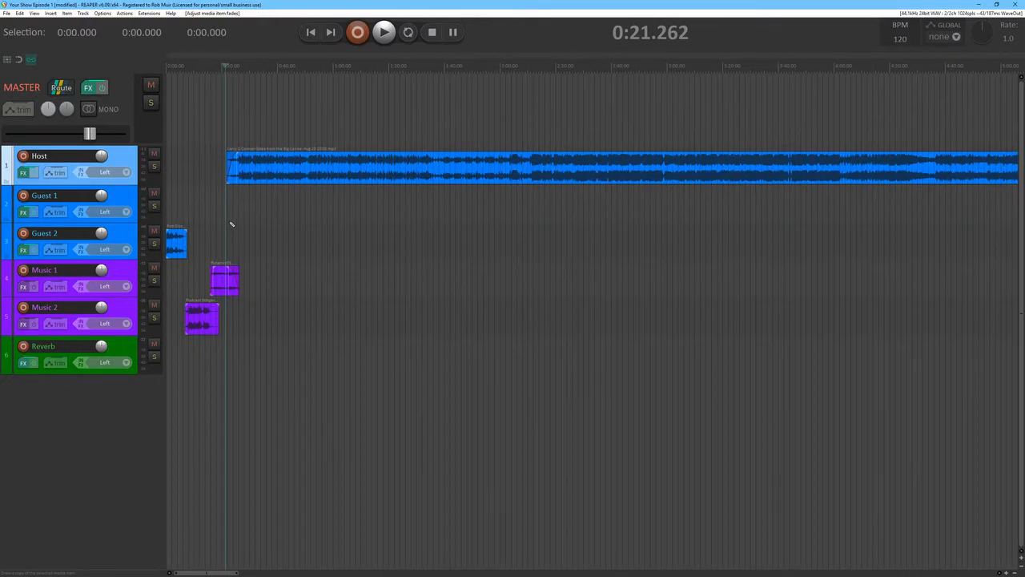
scroll(260, 189, up, 2)
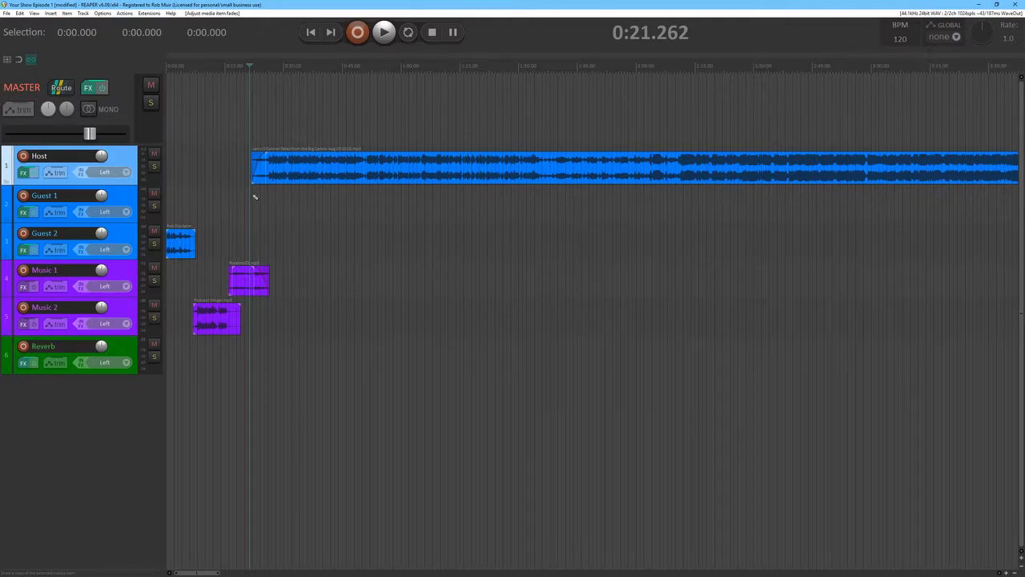
click(547, 136)
scroll(555, 245, up, 3)
scroll(552, 241, down, 3)
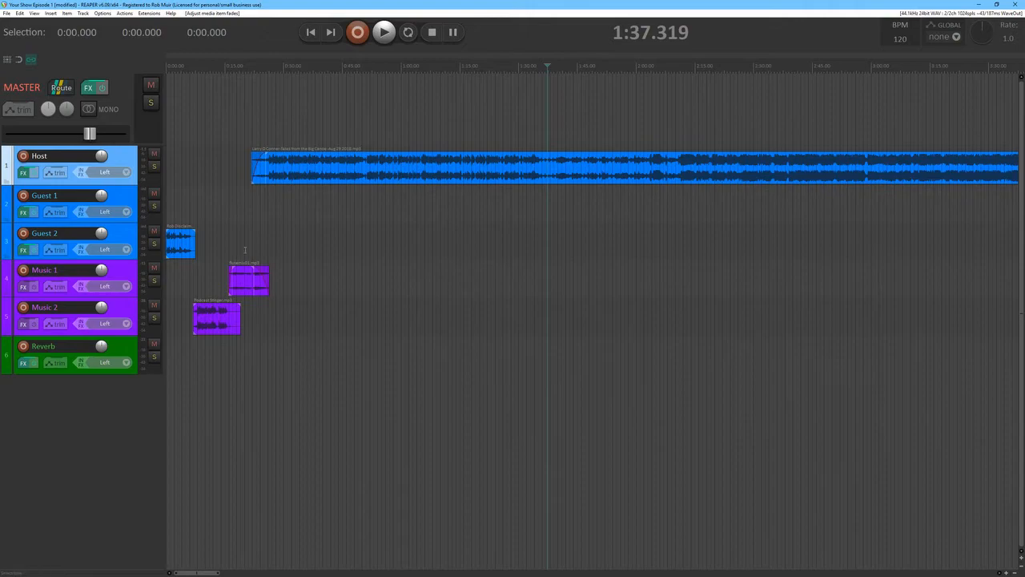
click(249, 220)
scroll(264, 248, up, 6)
scroll(549, 229, down, 8)
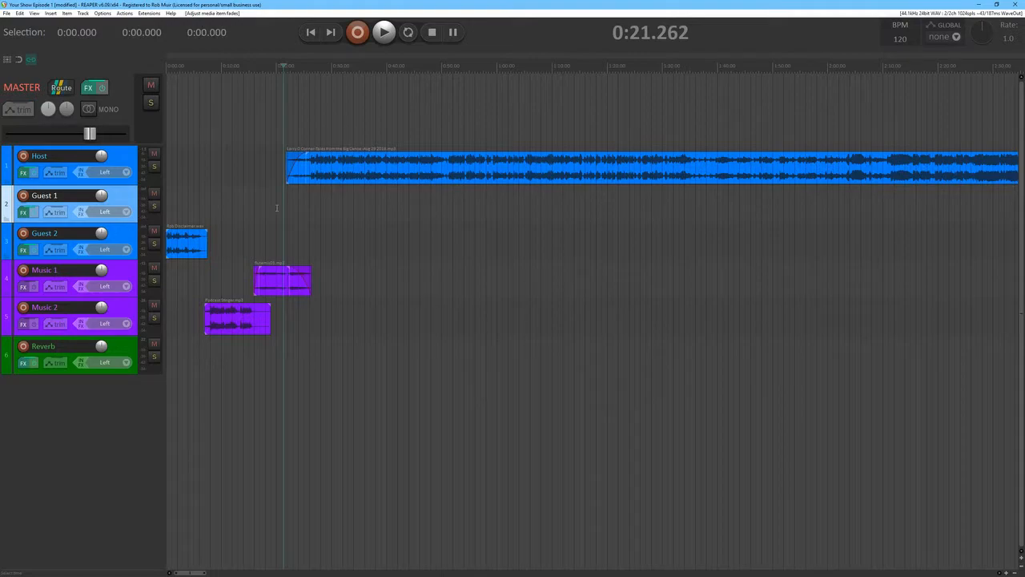
Zoom the timeline in and out around the edit cursor at about 0:21 to inspect the start of the Host recording
key(t)
key(t)
key(t)
key(t)
key(t)
key(t)
key(t)
key(t)
key(t)
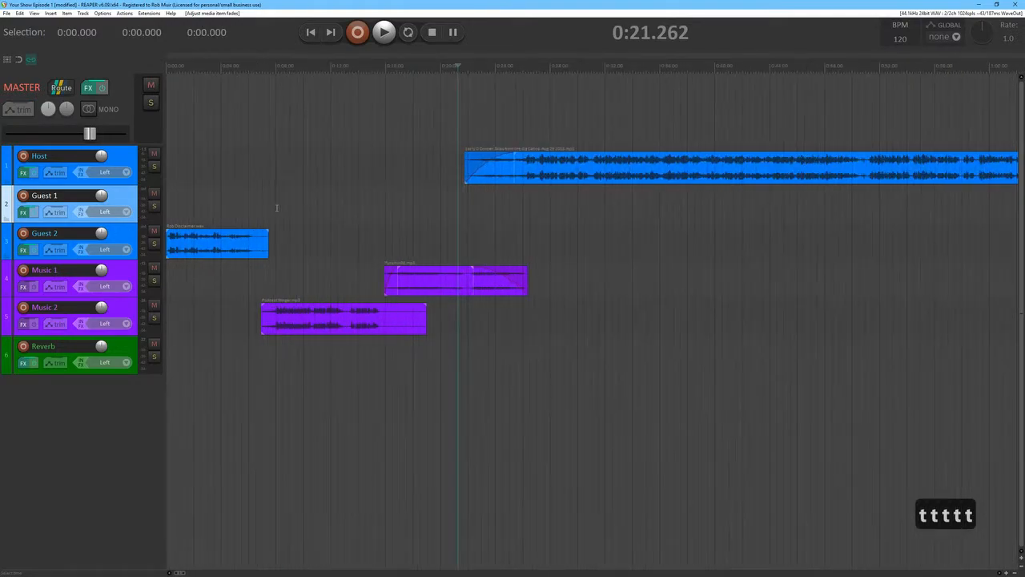
key(r)
key(r)
key(r)
key(r)
key(r)
key(r)
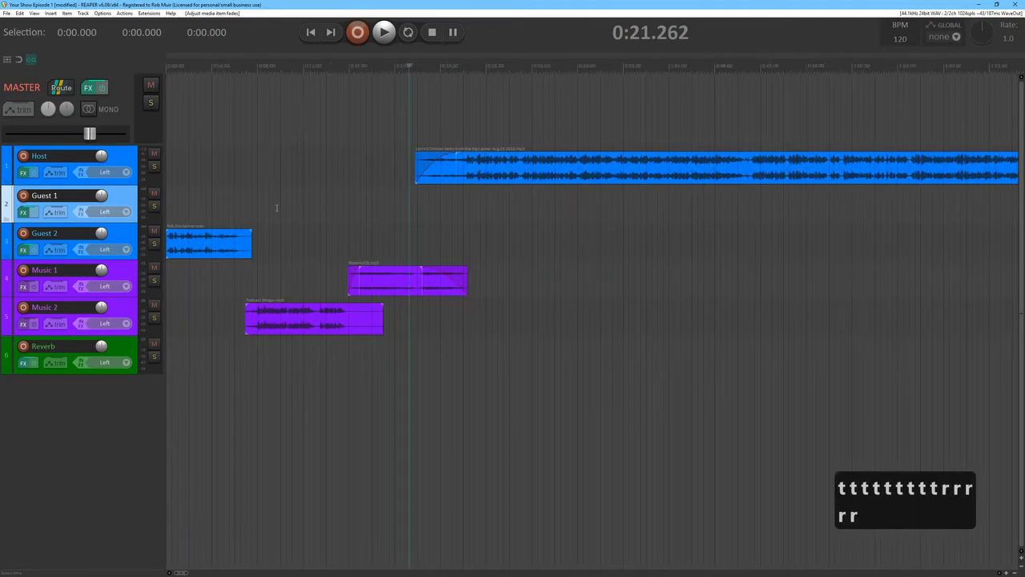
key(t)
key(t)
key(t)
key(t)
key(t)
key(t)
key(t)
key(t)
key(t)
key(t)
key(t)
key(t)
key(t)
key(t)
key(t)
key(t)
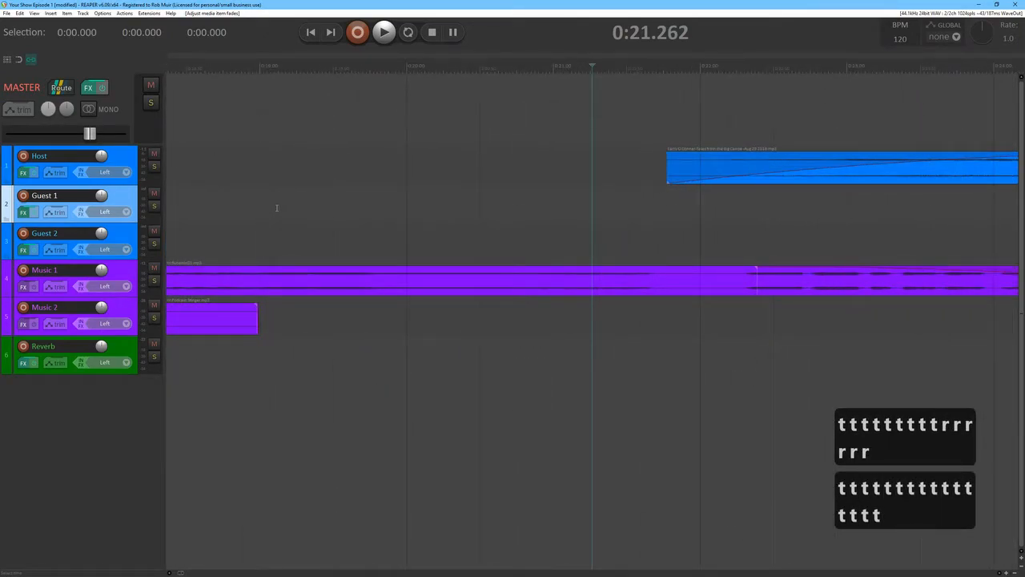
key(r)
key(r)
key(r)
key(r)
key(r)
key(r)
key(r)
key(r)
key(r)
key(r)
key(r)
key(r)
key(r)
key(r)
key(r)
key(r)
key(r)
key(r)
key(r)
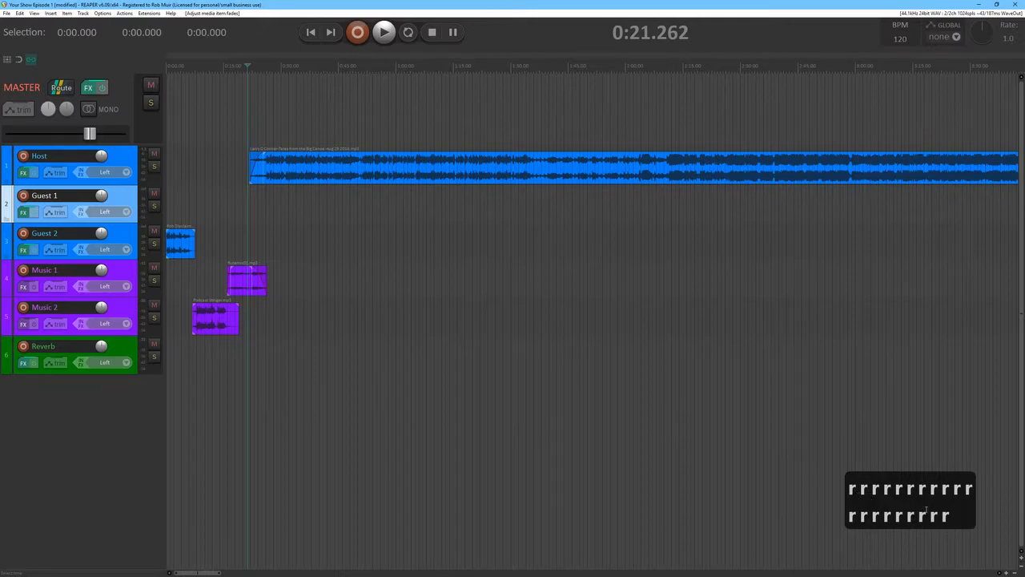
click(1006, 573)
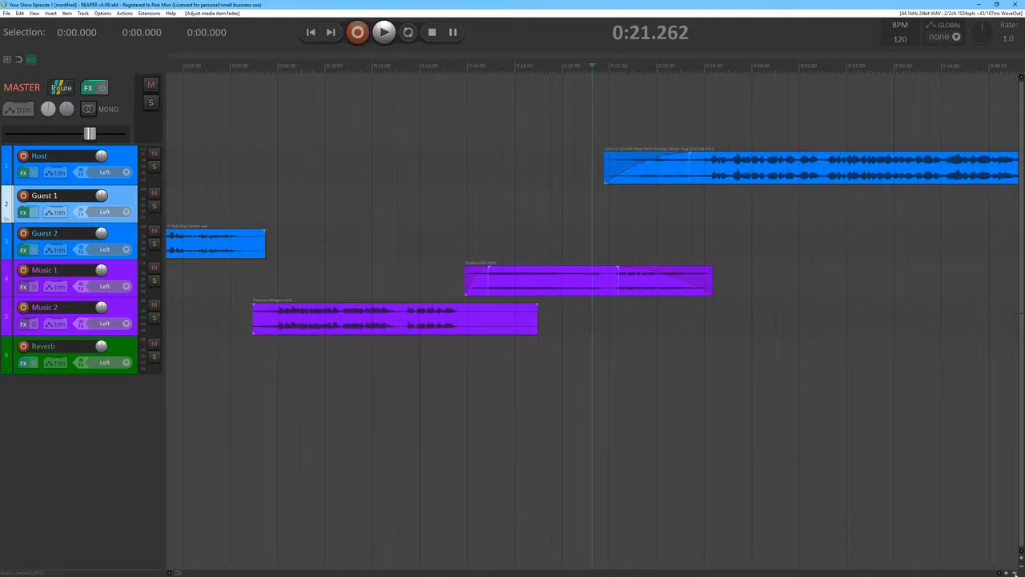
click(1015, 573)
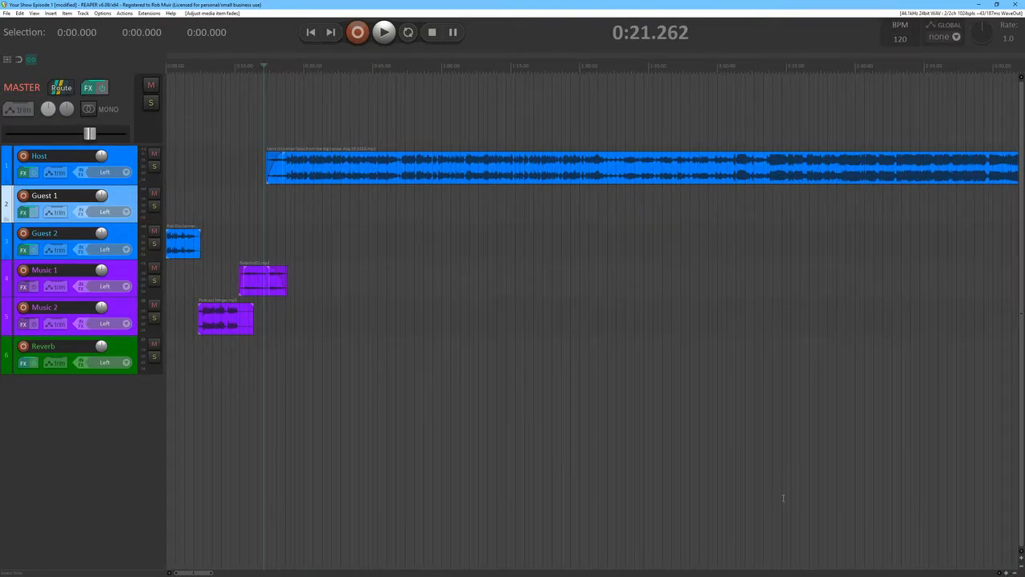
Review the available zoom commands and the SWS Zoom Preferences
click(34, 12)
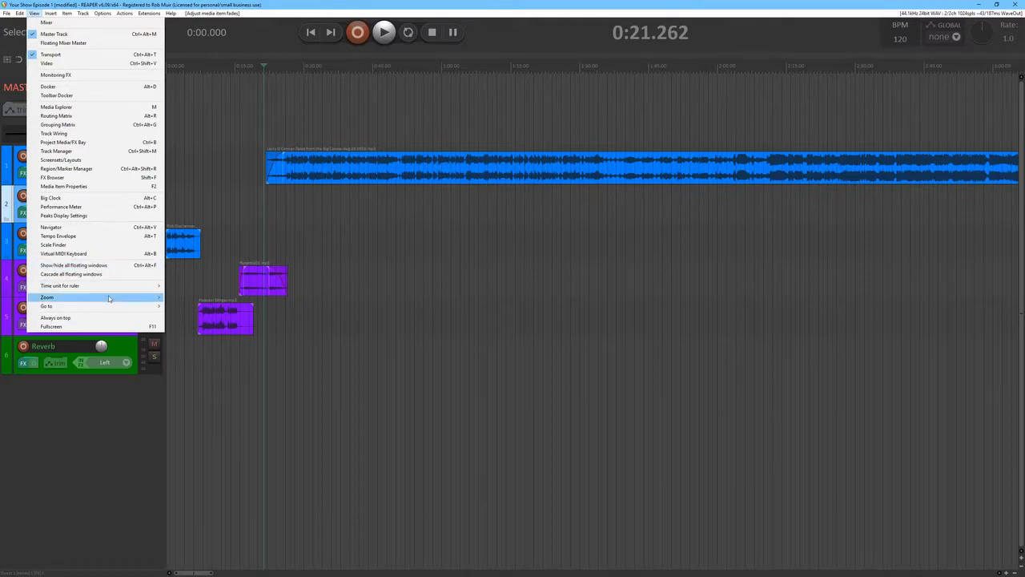
mouse_move(110, 298)
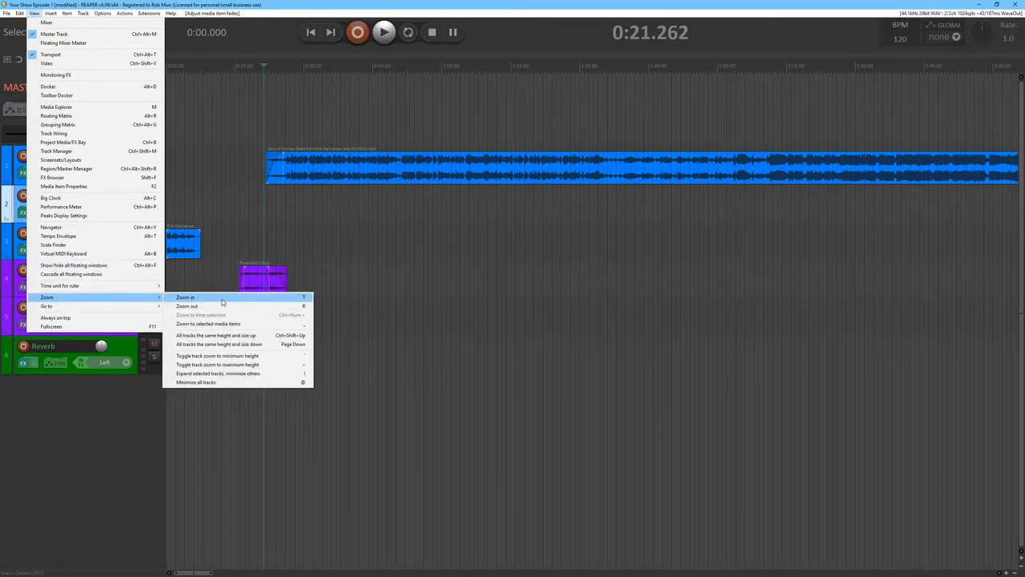
click(231, 335)
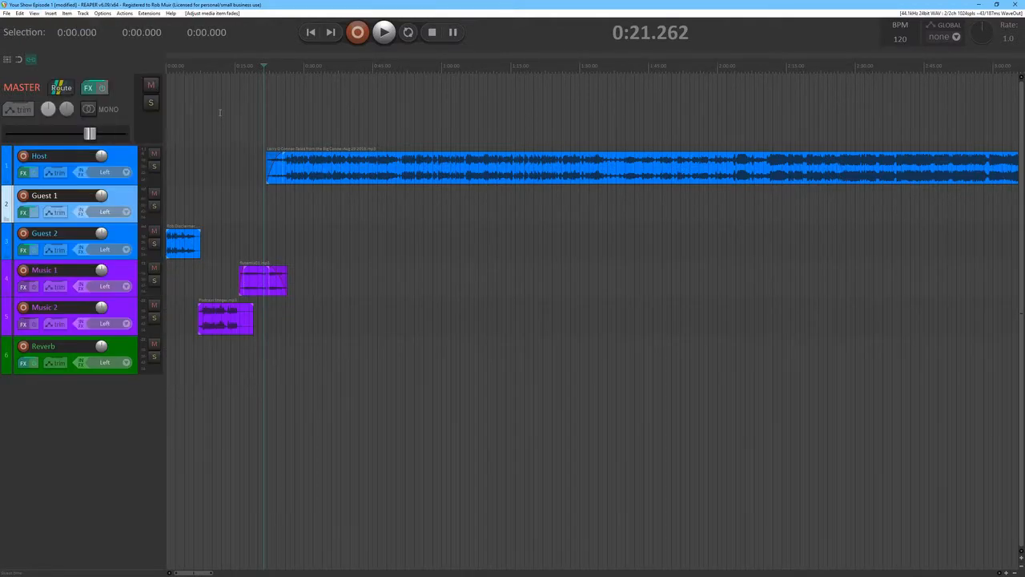
click(148, 13)
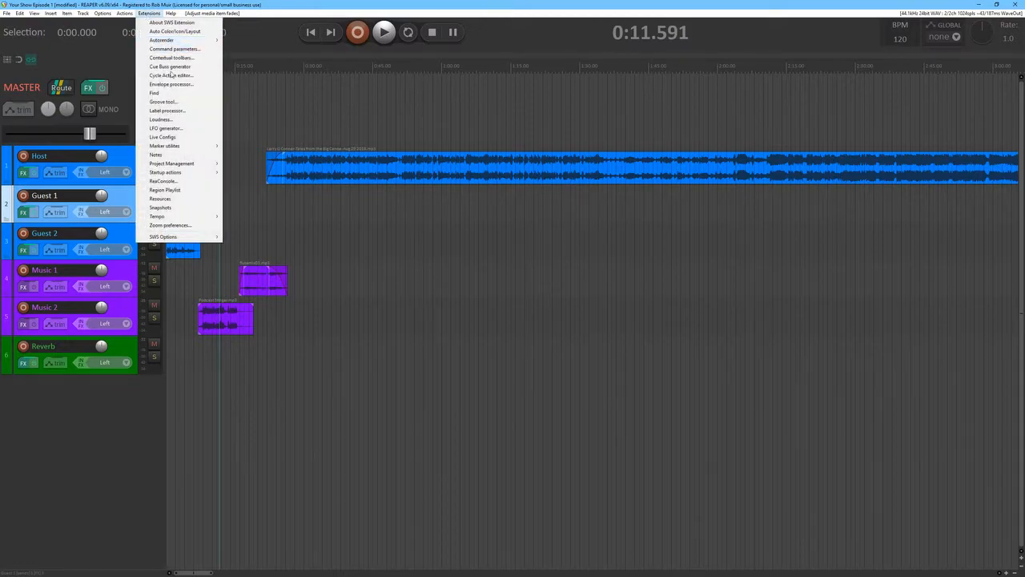
click(180, 227)
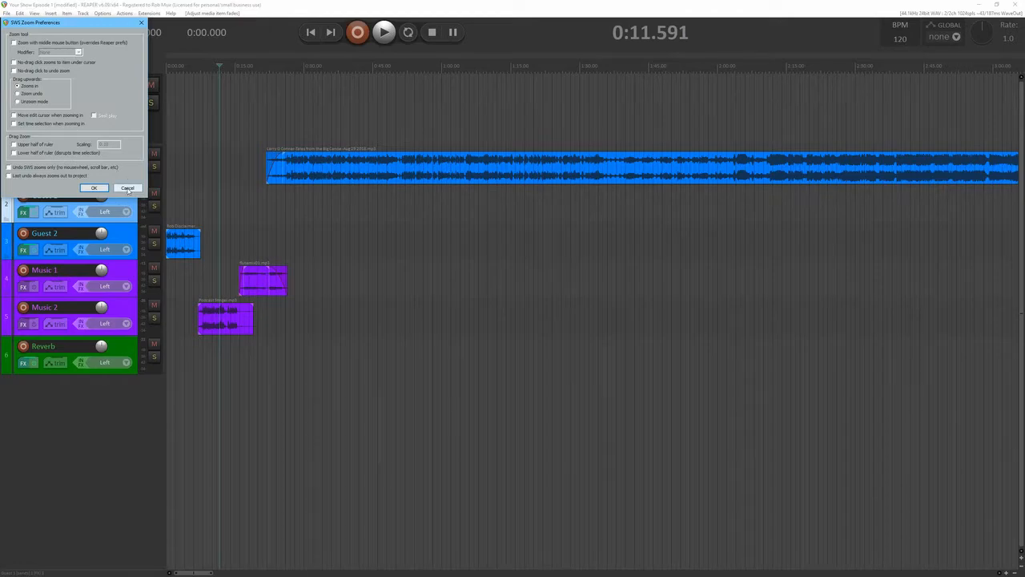
click(96, 188)
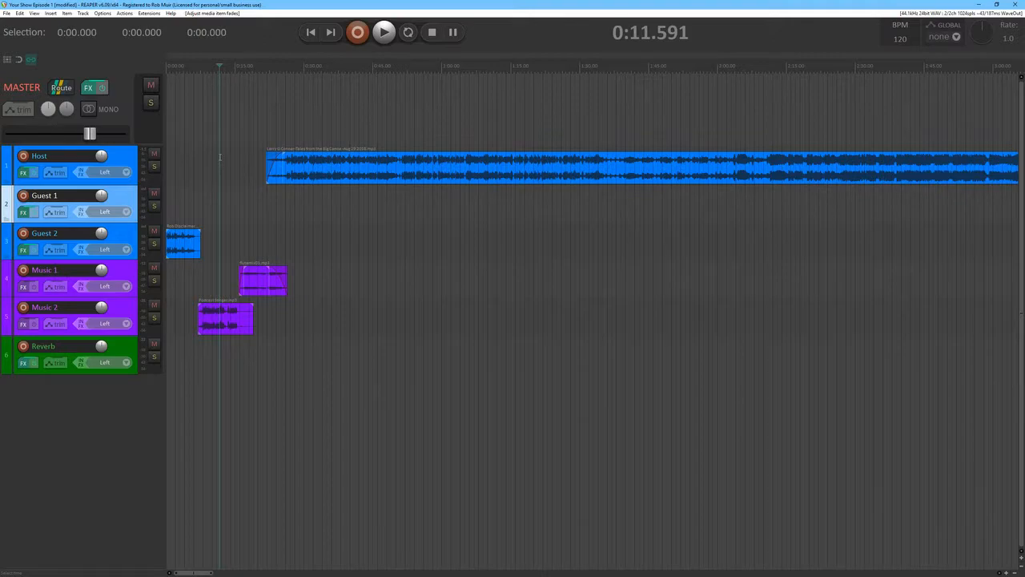
Place the edit cursor at about 0:20 and inspect the overlap between the Music 1 clip and the Host recording
click(252, 192)
scroll(253, 192, down, 6)
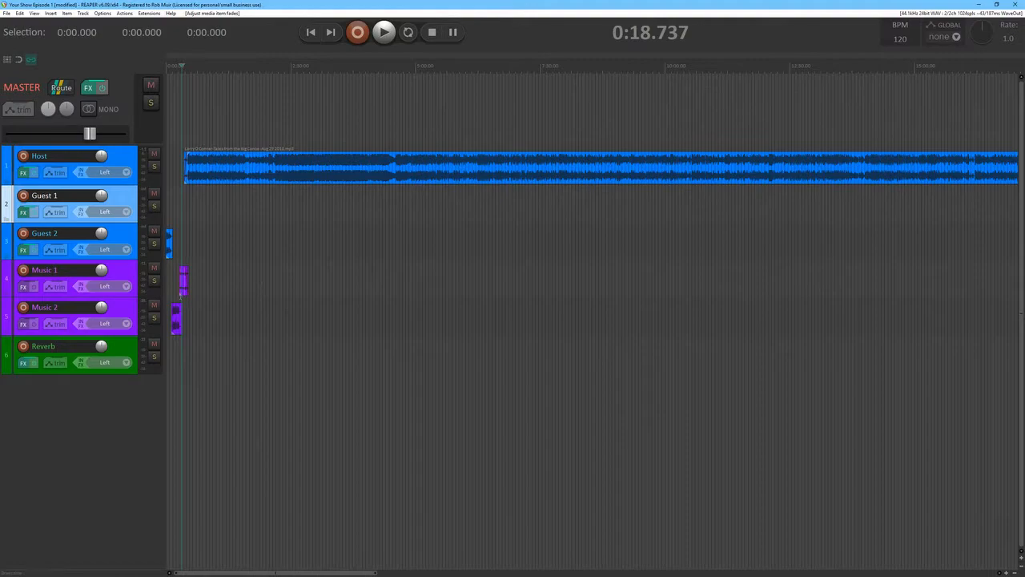
click(181, 273)
click(216, 276)
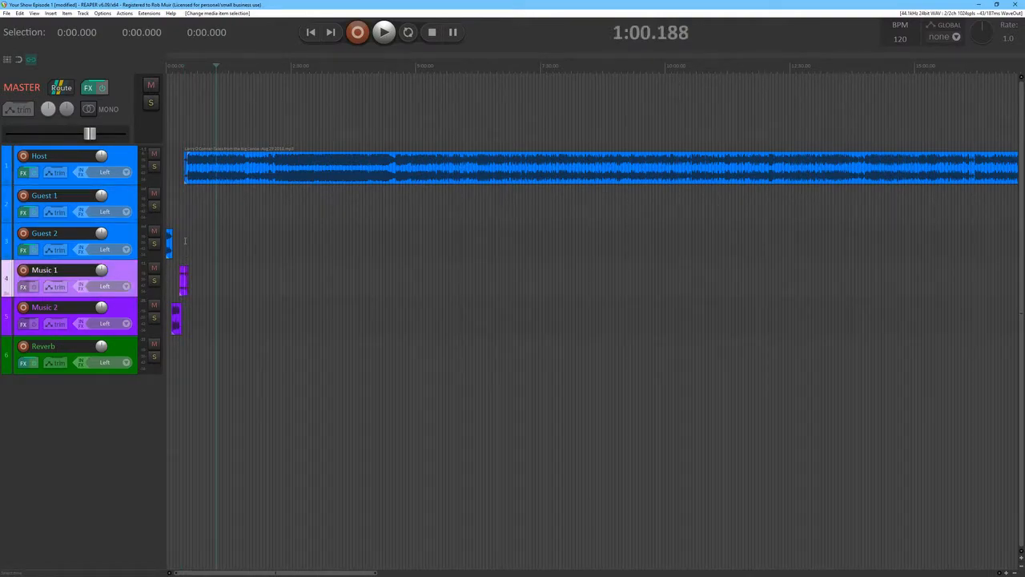
click(184, 241)
scroll(190, 245, up, 5)
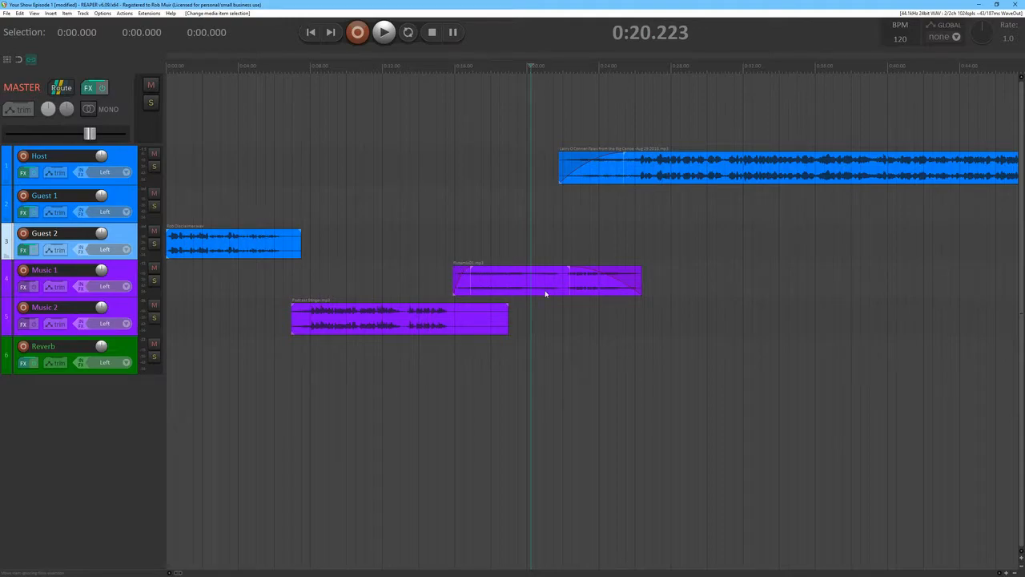
scroll(502, 234, down, 8)
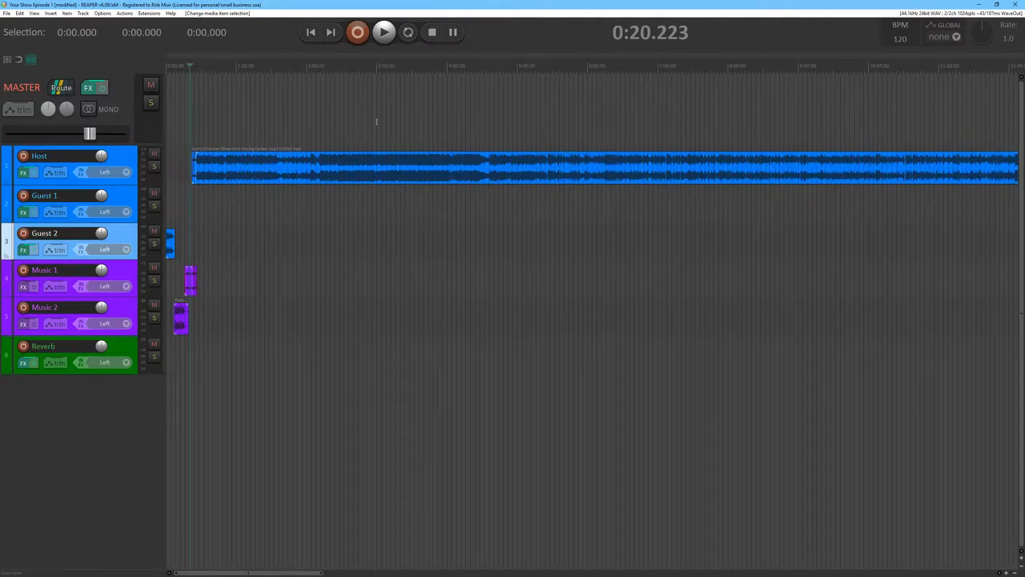
Audition the Host recording from about 3:30, 1:42 and 1:27
click(413, 109)
key(space)
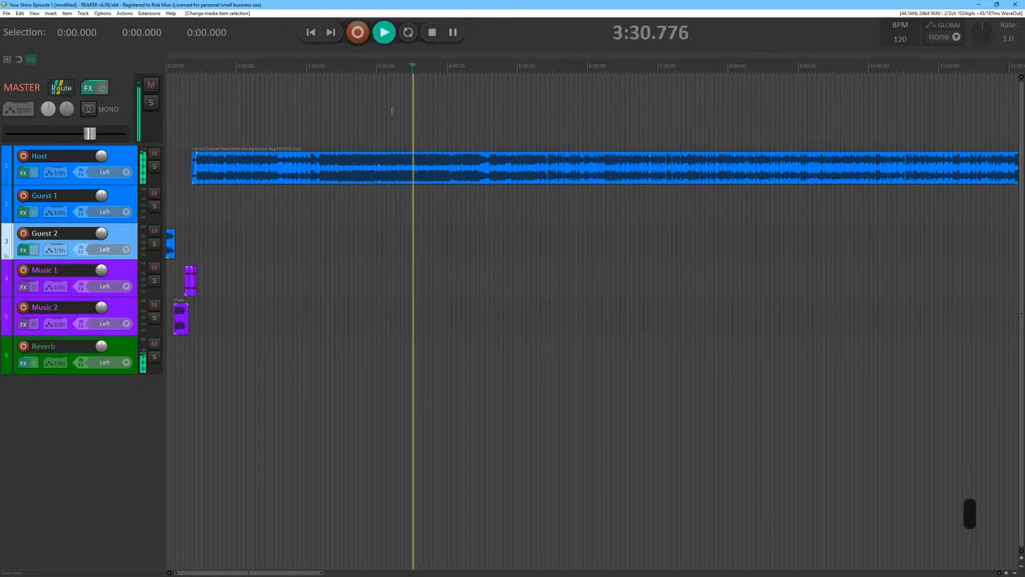
key(space)
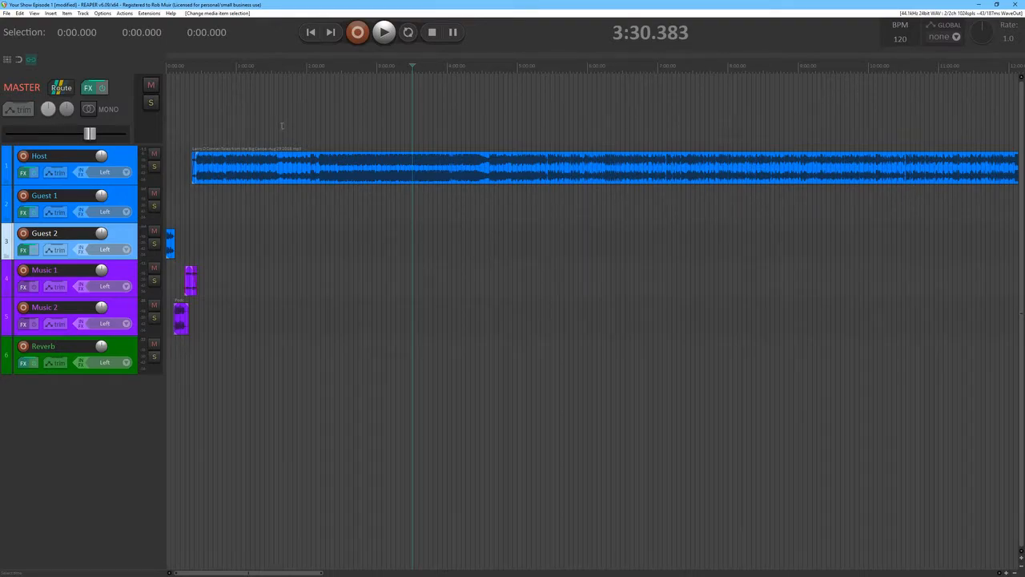
click(286, 126)
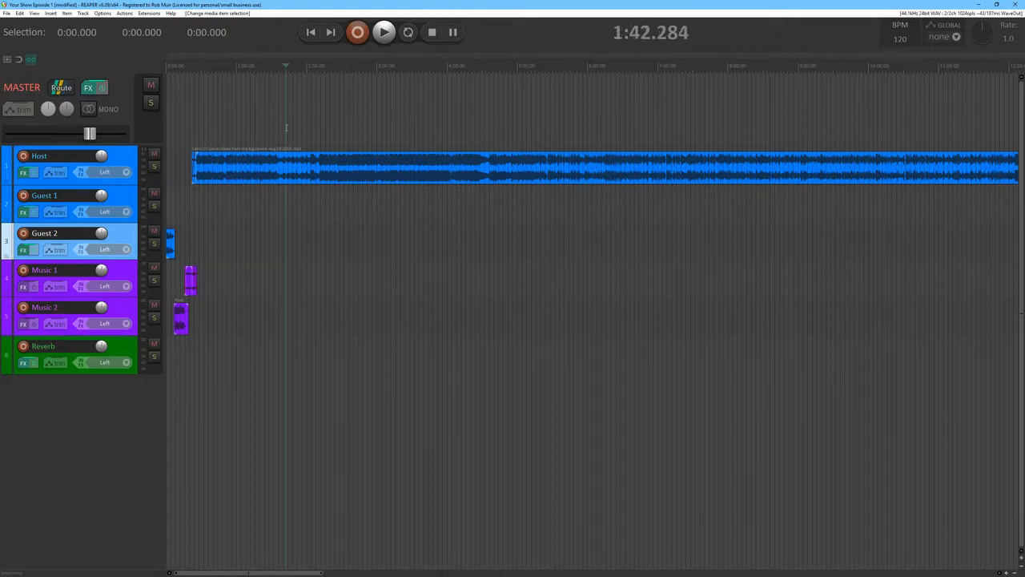
key(space)
scroll(326, 145, up, 3)
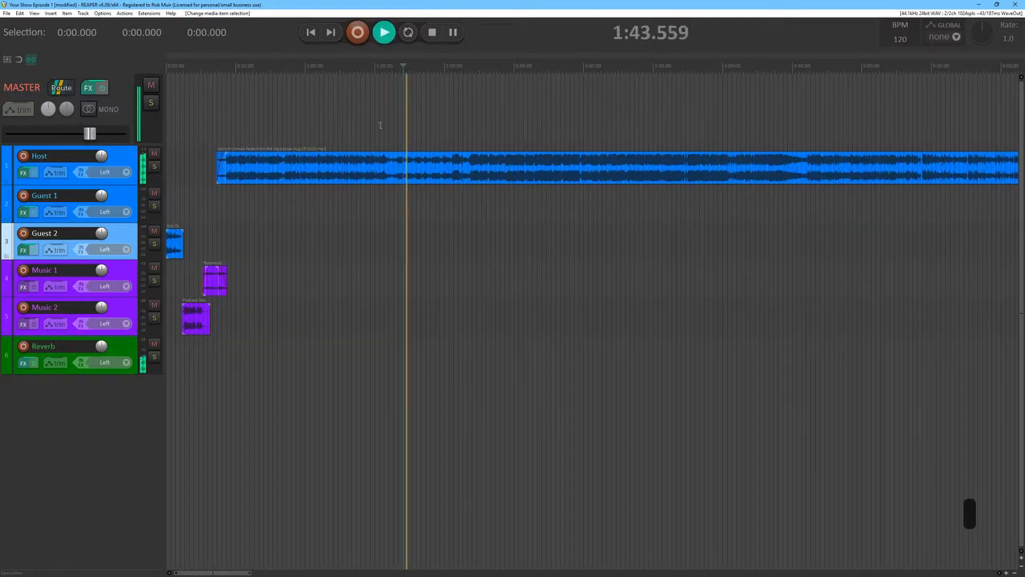
key(space)
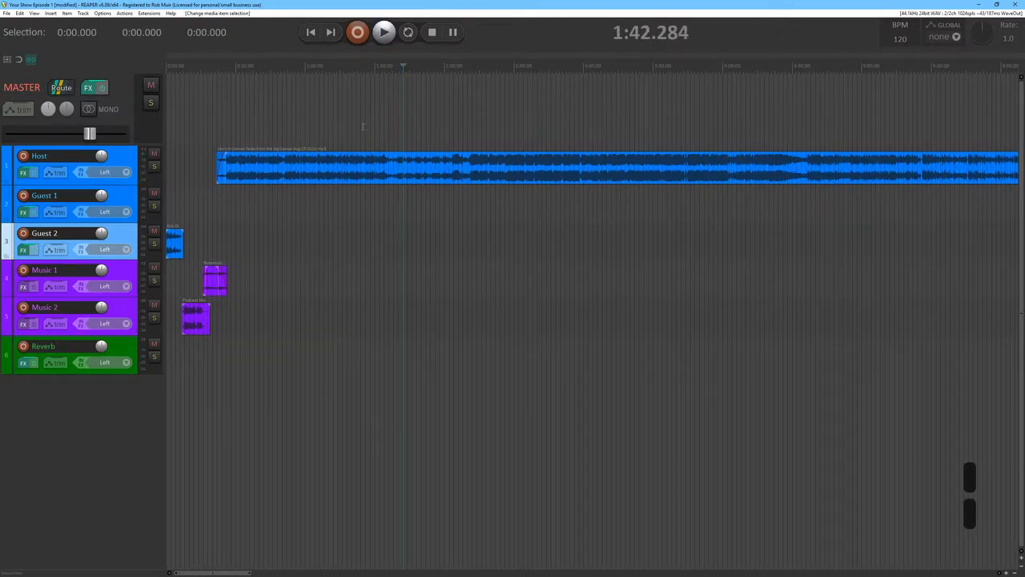
click(365, 126)
key(space)
scroll(367, 126, up, 4)
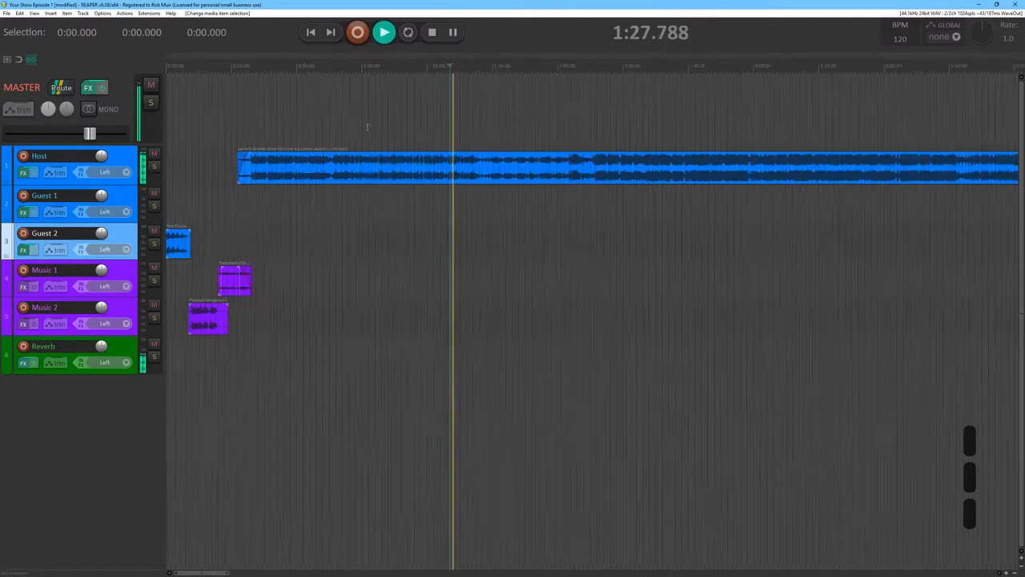
scroll(367, 126, up, 2)
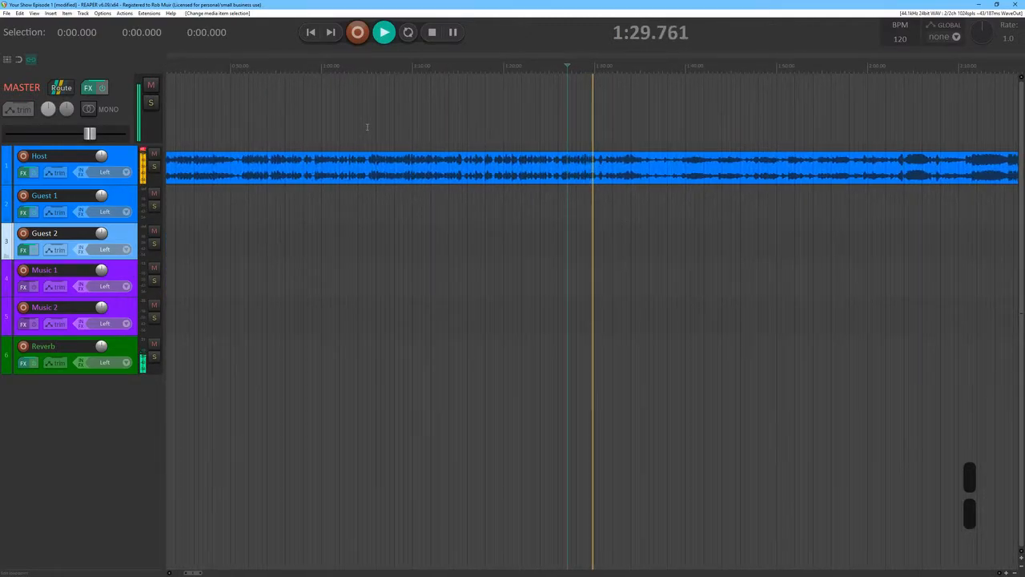
key(space)
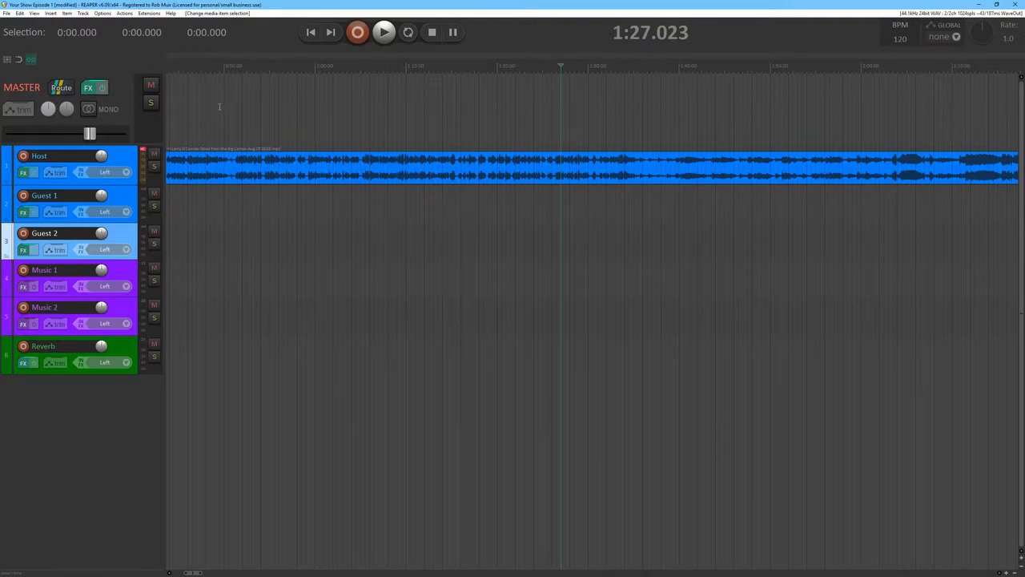
Listen to the Host recording from about 0:49, then place the edit cursor at about 0:56
click(219, 107)
key(space)
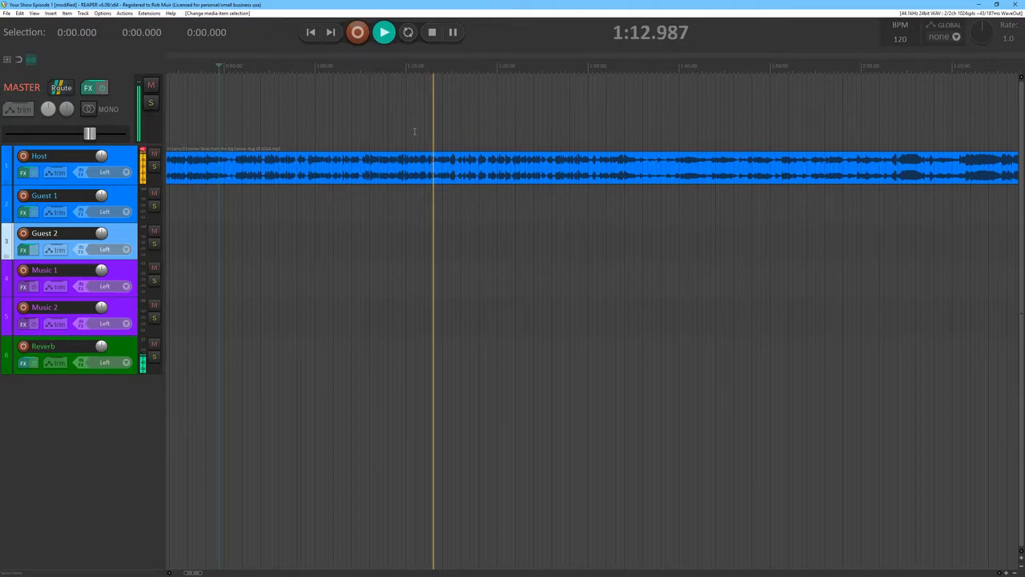
key(space)
scroll(384, 129, down, 4)
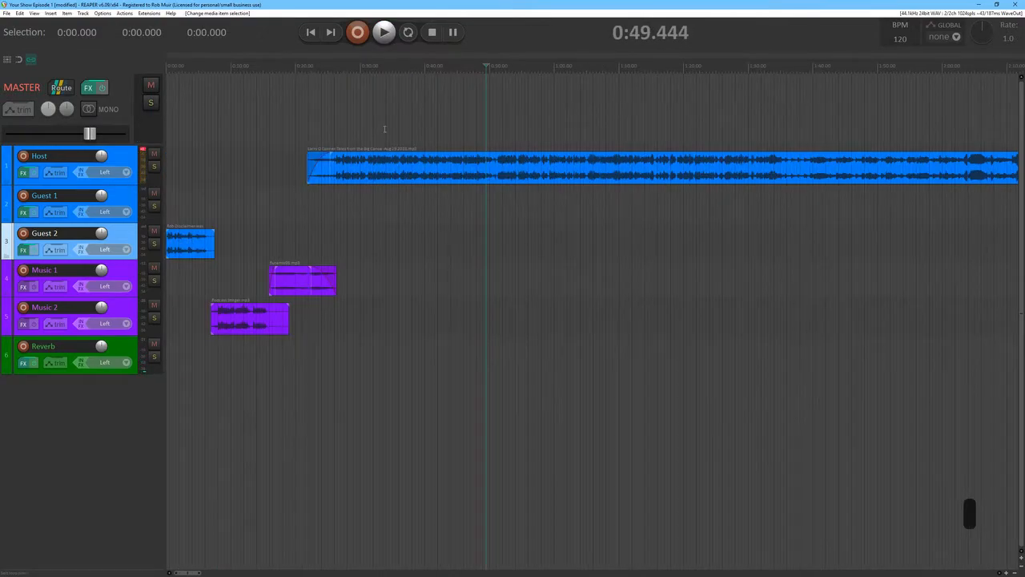
click(427, 123)
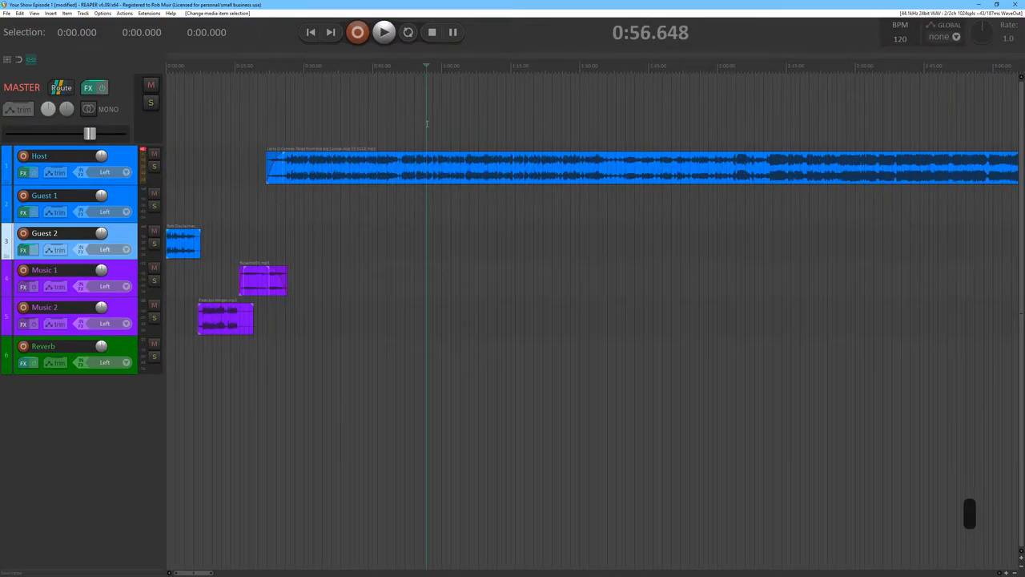
Select the Host track and examine the levels of its recording across its full length
click(121, 164)
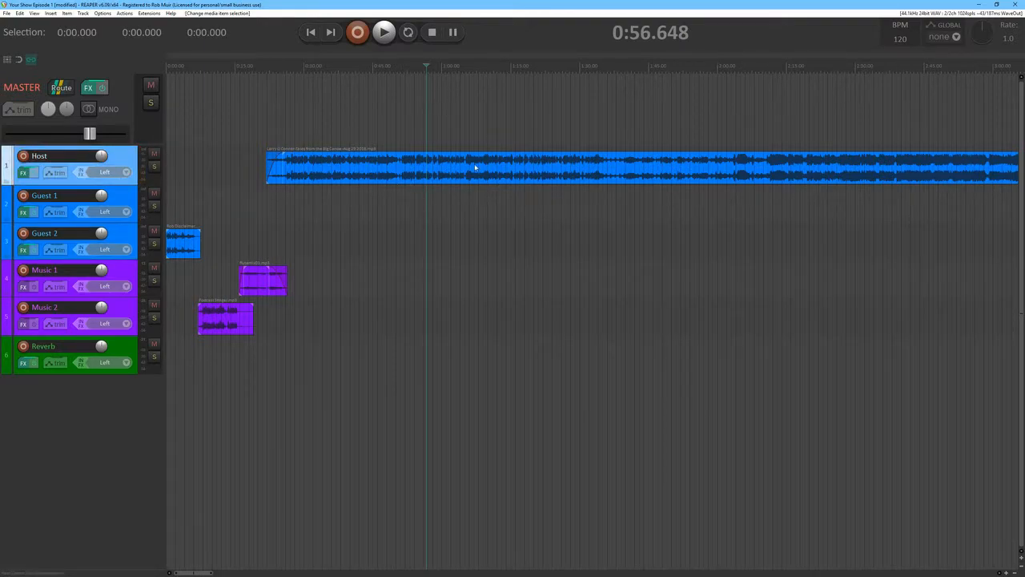
scroll(446, 167, down, 5)
scroll(446, 166, down, 6)
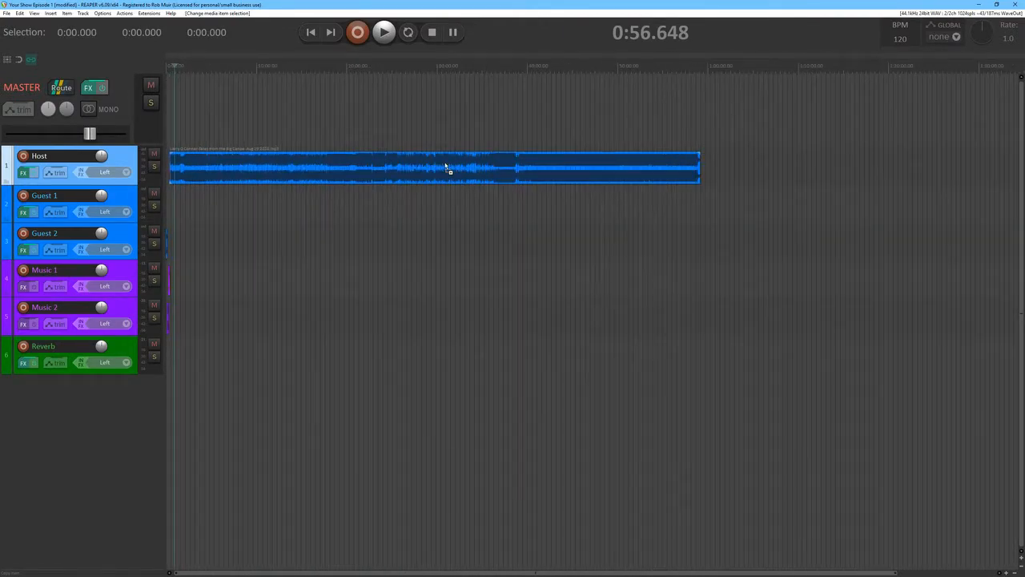
scroll(446, 167, up, 4)
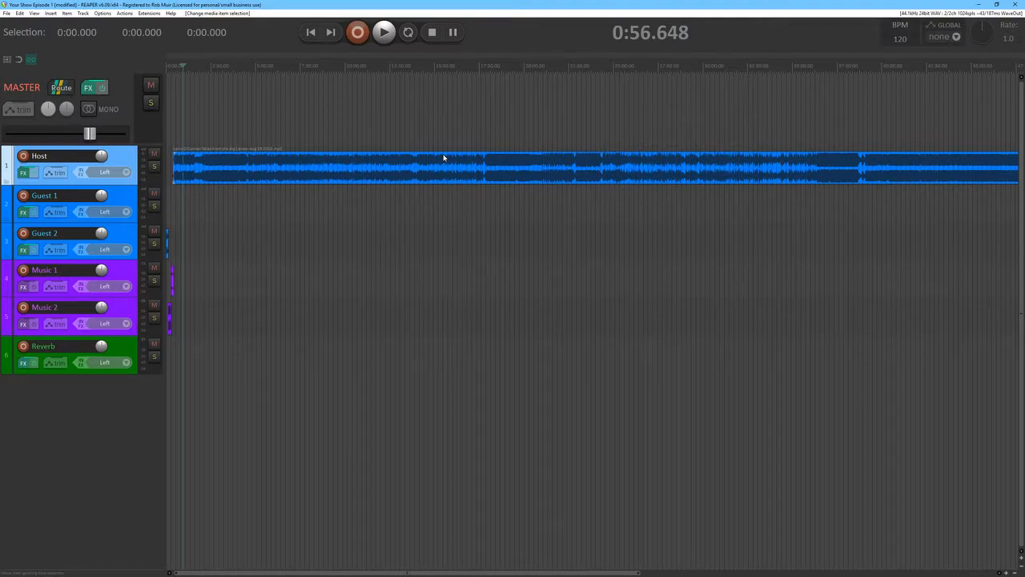
Lower the item volume of the Host recording to -3.87 dB in its media item properties
double_click(204, 176)
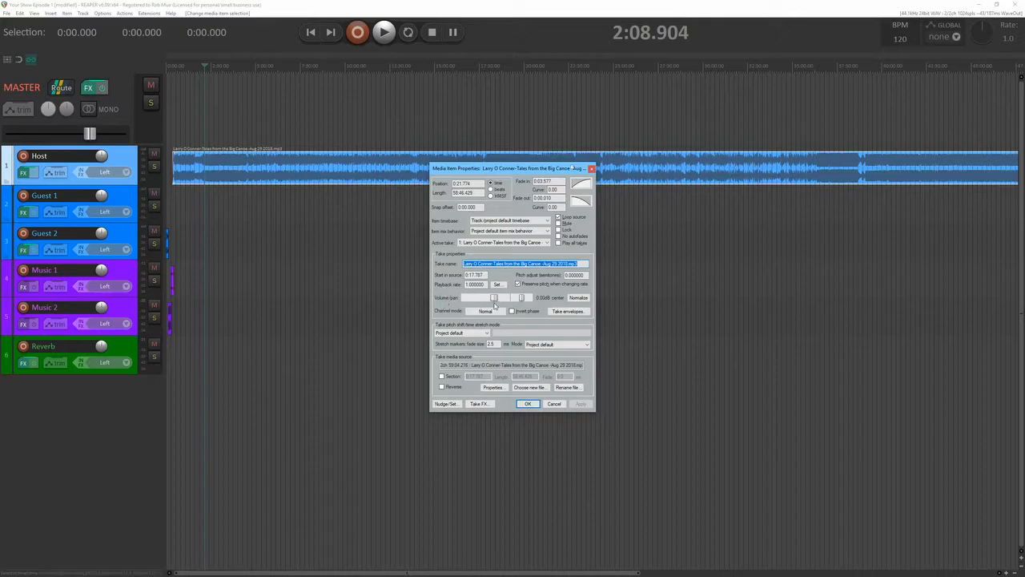
drag(493, 302, 491, 299)
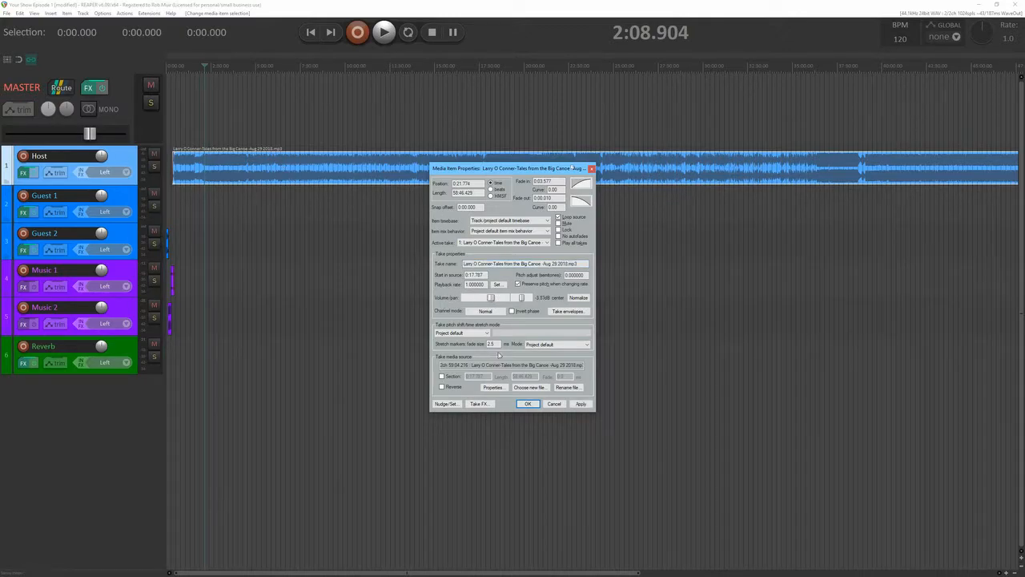
click(577, 405)
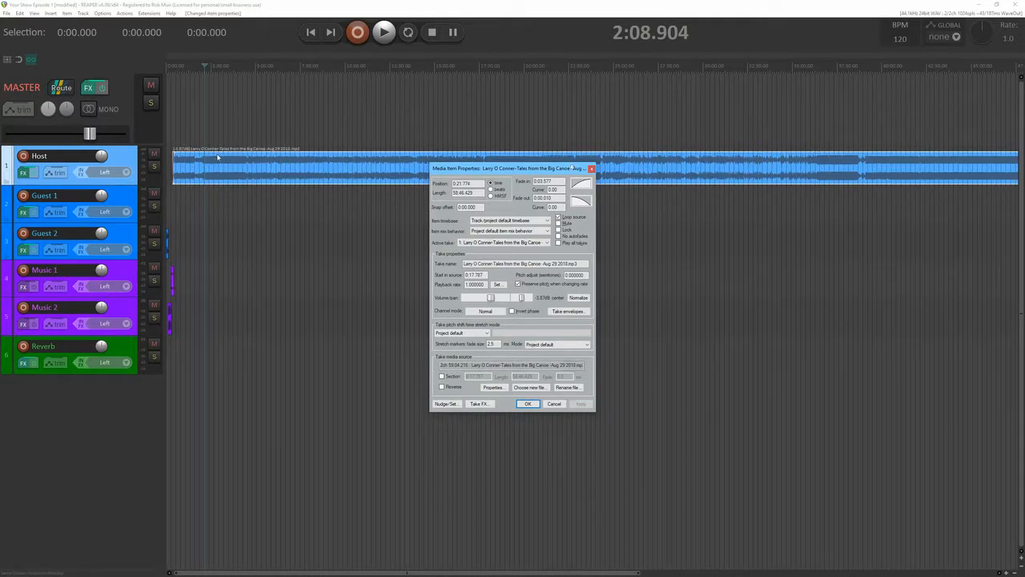
click(528, 404)
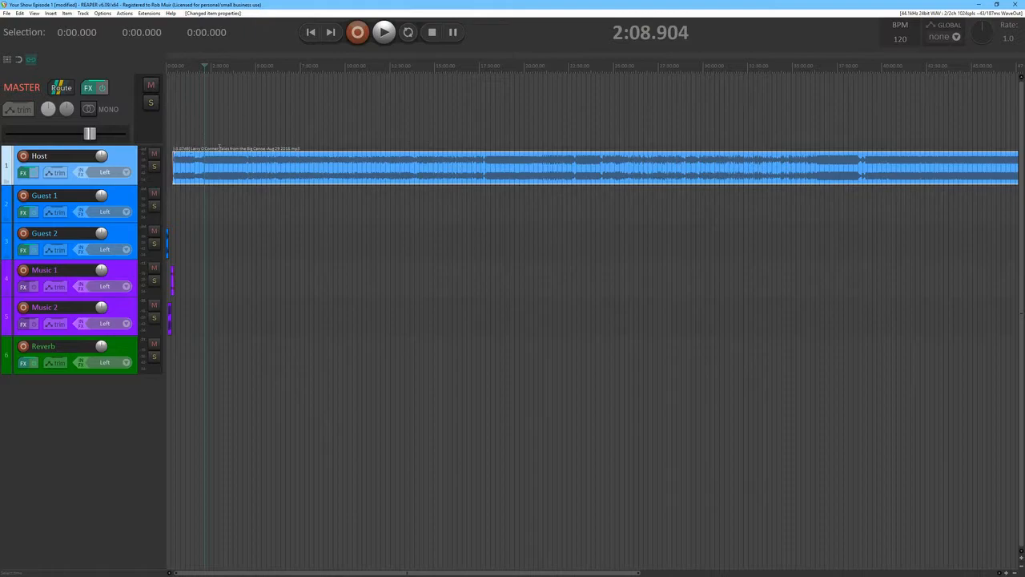
Listen to the quieter Host recording from about 2:09 and again from about 1:05
key(space)
scroll(430, 126, up, 5)
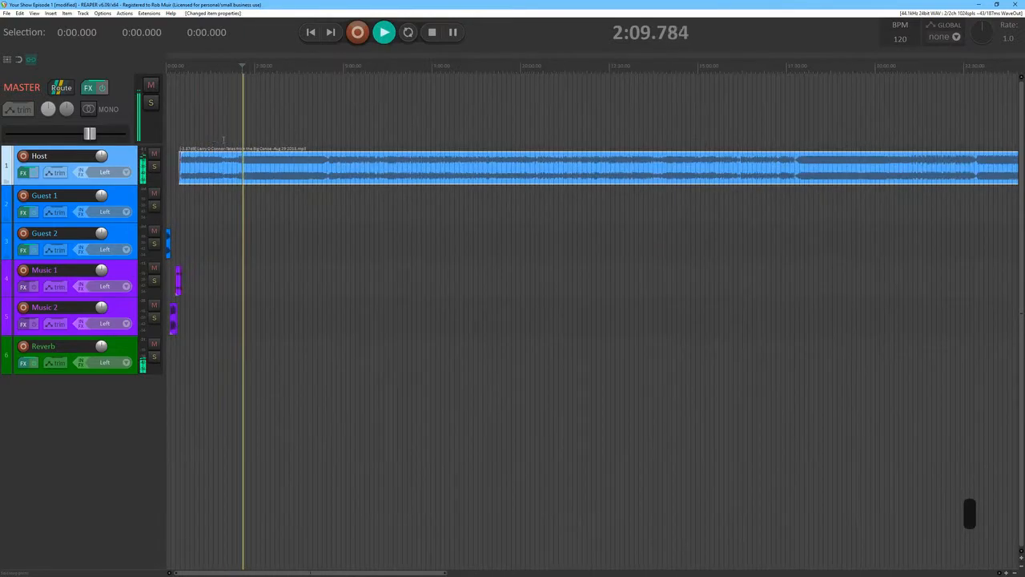
key(space)
click(379, 120)
key(space)
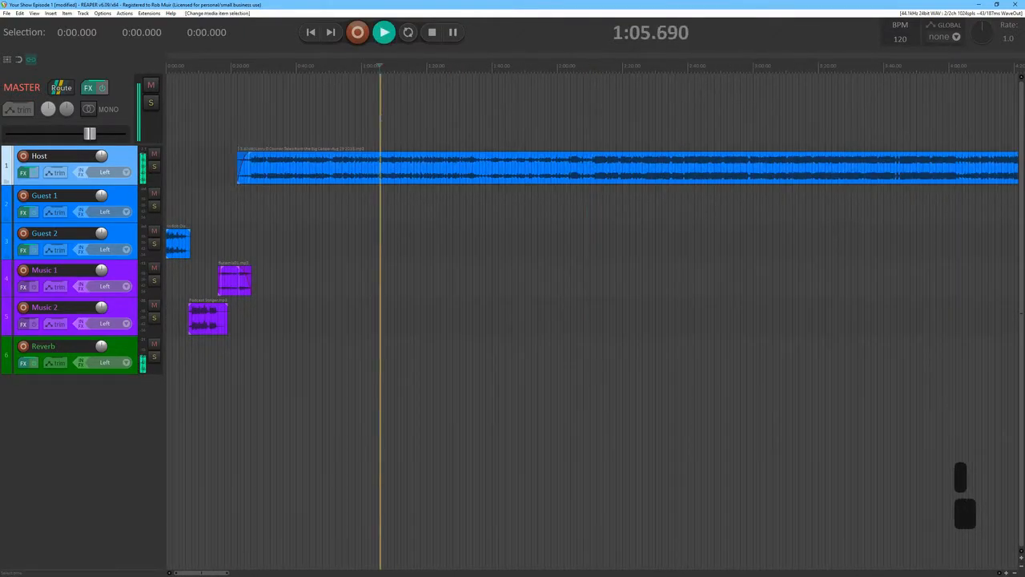
scroll(418, 136, up, 2)
scroll(418, 136, up, 3)
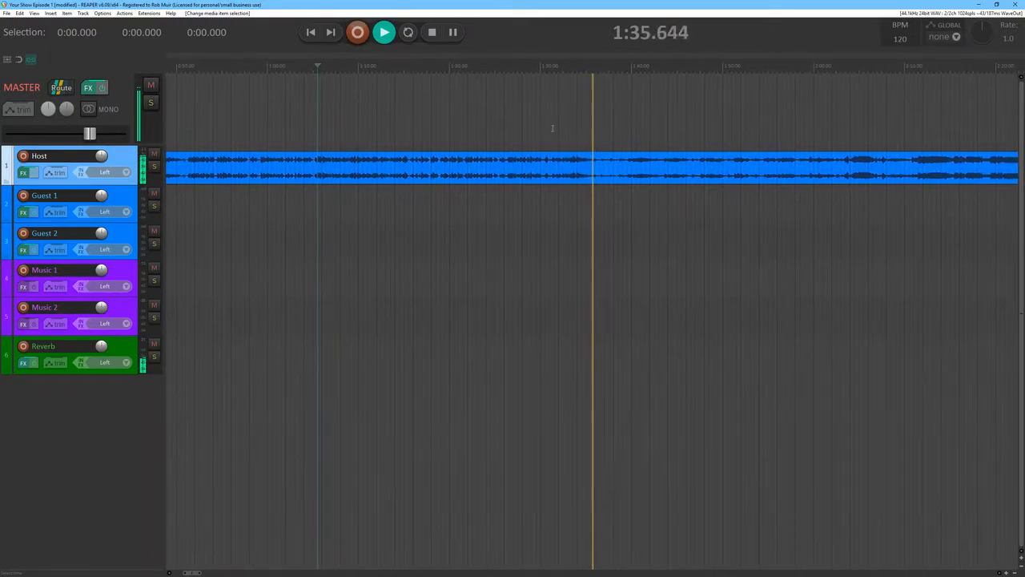
Replay the Host recording from about 1:29 and 1:33 to find the cut point before the quieter section
key(space)
click(525, 124)
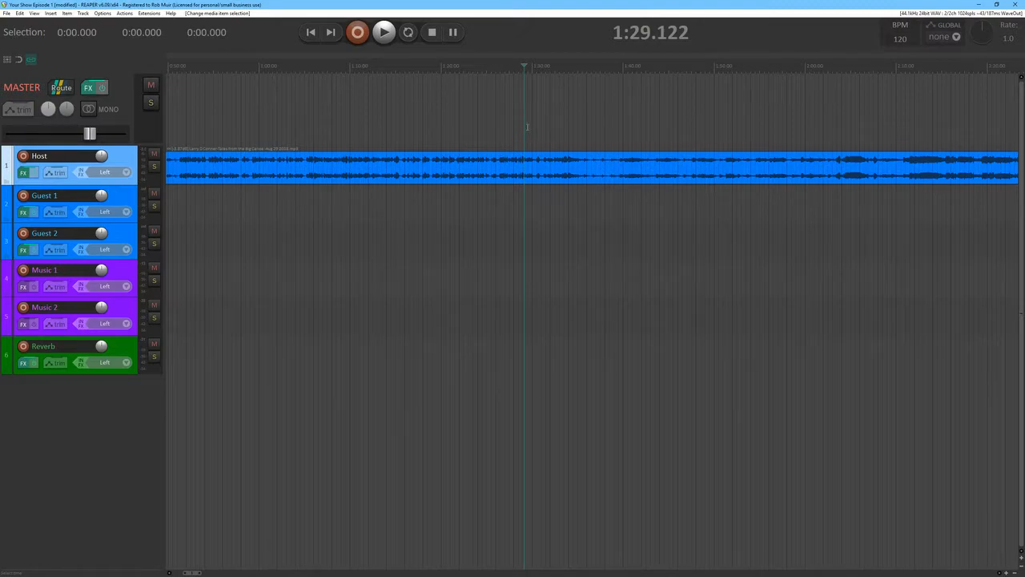
key(space)
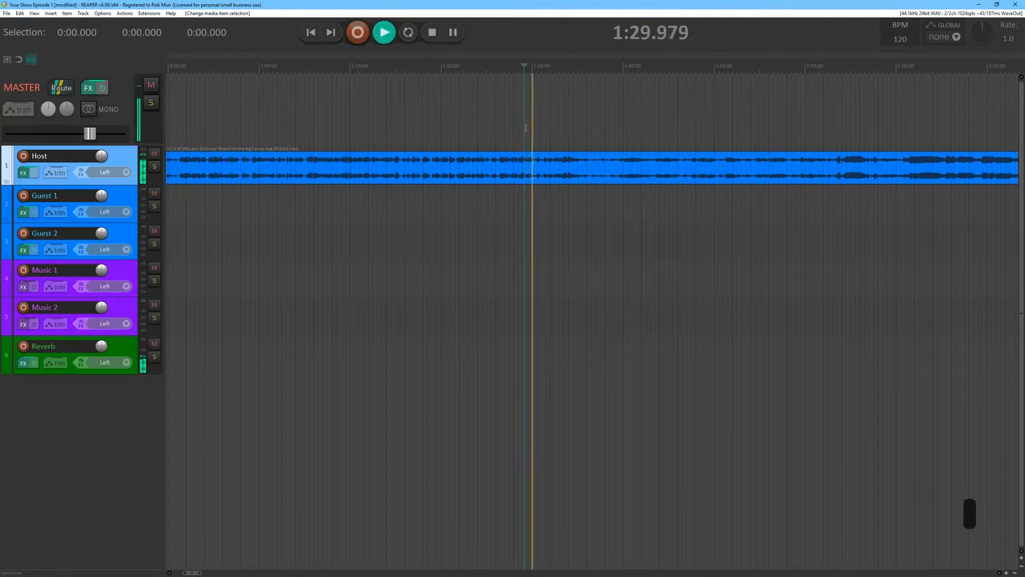
key(space)
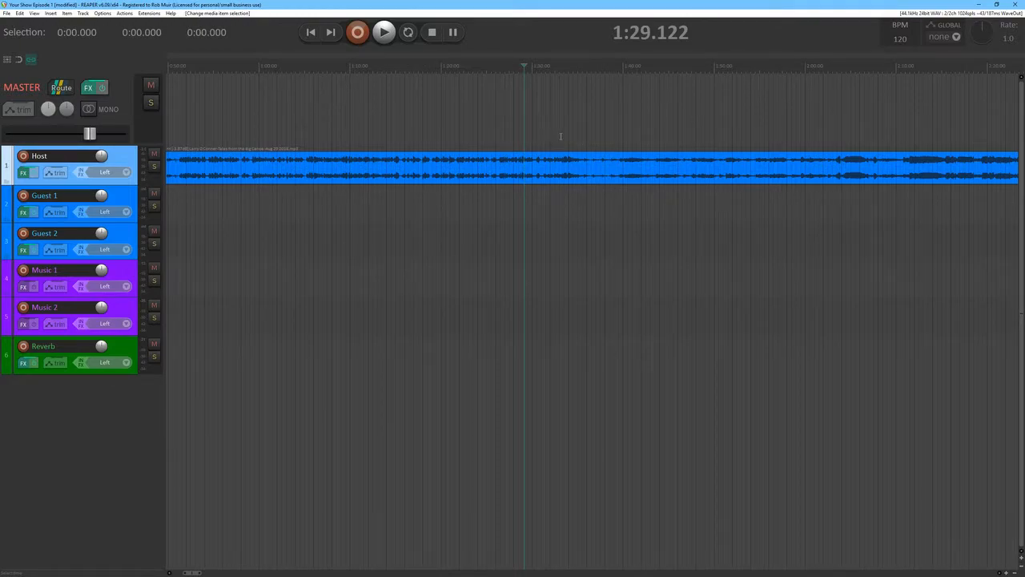
click(560, 137)
key(space)
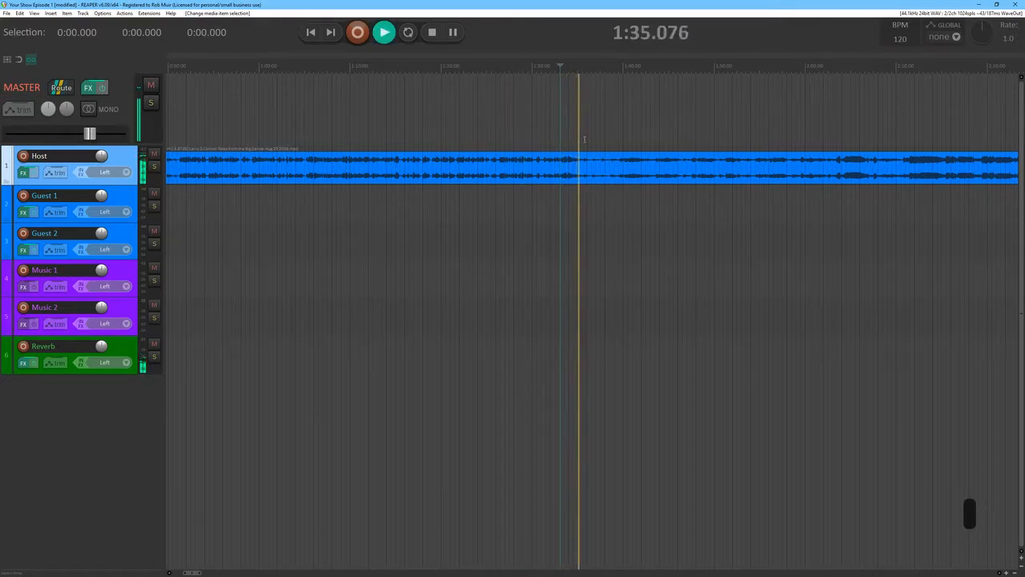
key(space)
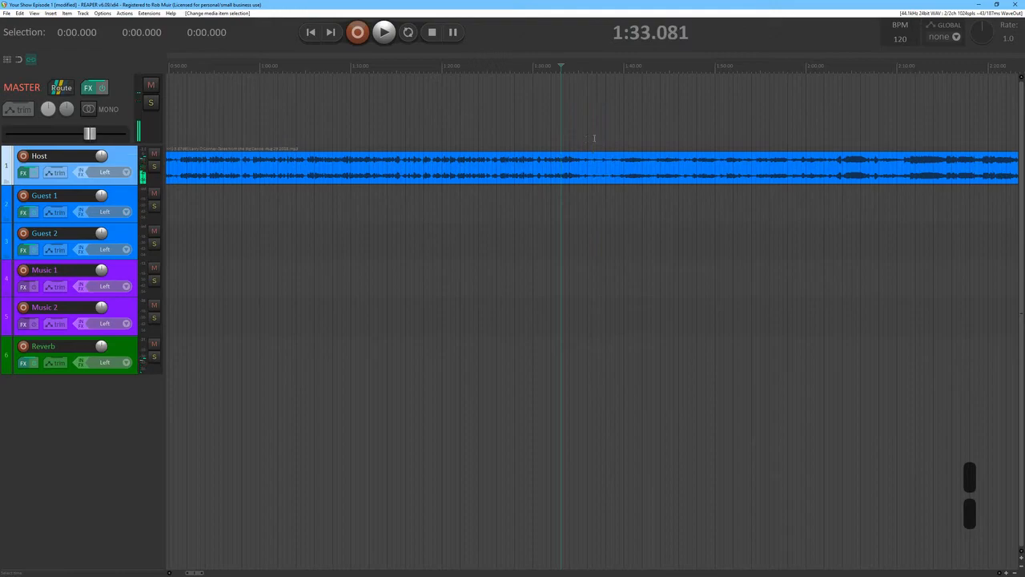
Split the Host recording at 1:36.380
click(591, 132)
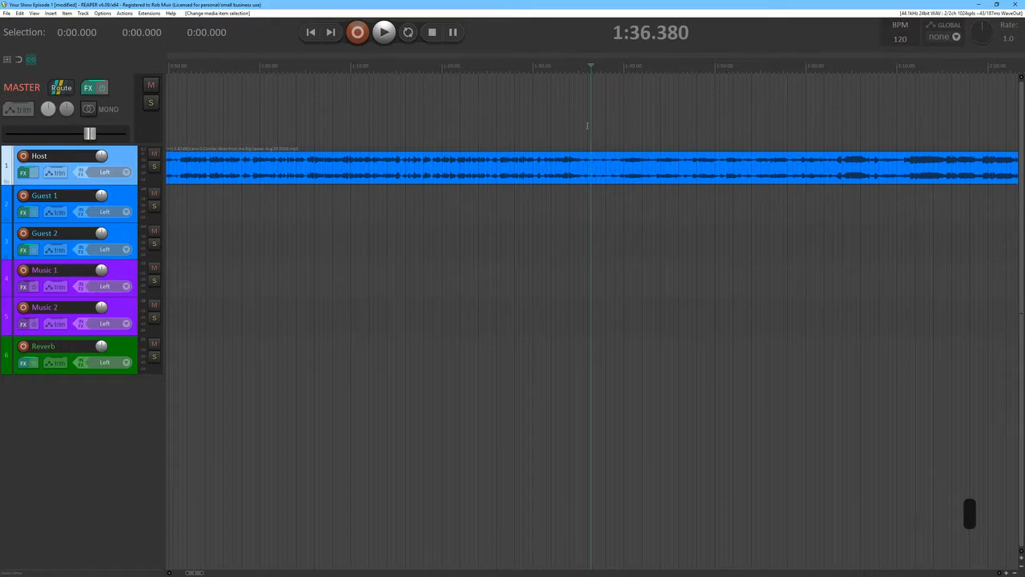
key(e)
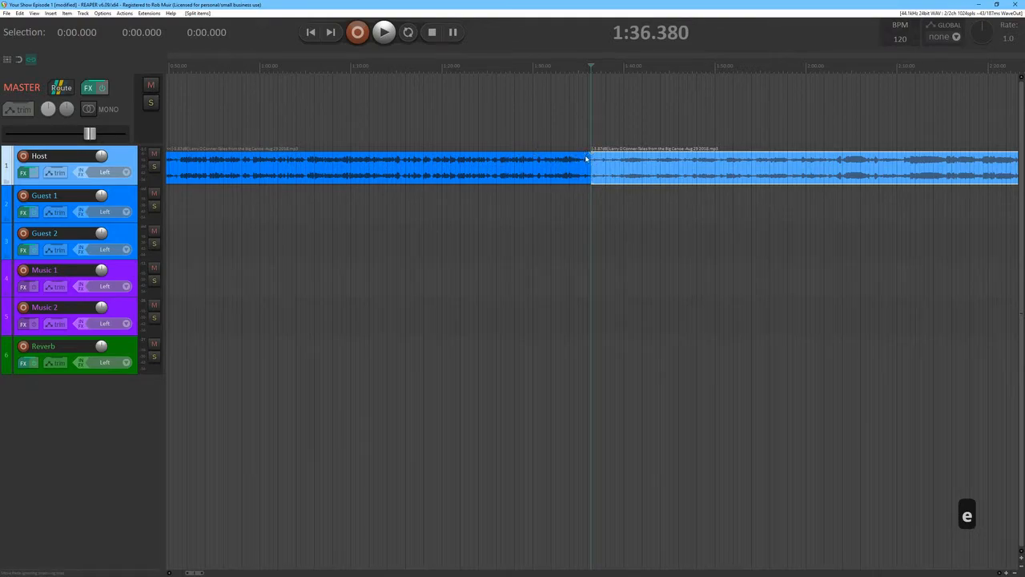
Fade out the first Host part over about 3 seconds and trim the second part's start to about 2:04
drag(590, 150, 852, 163)
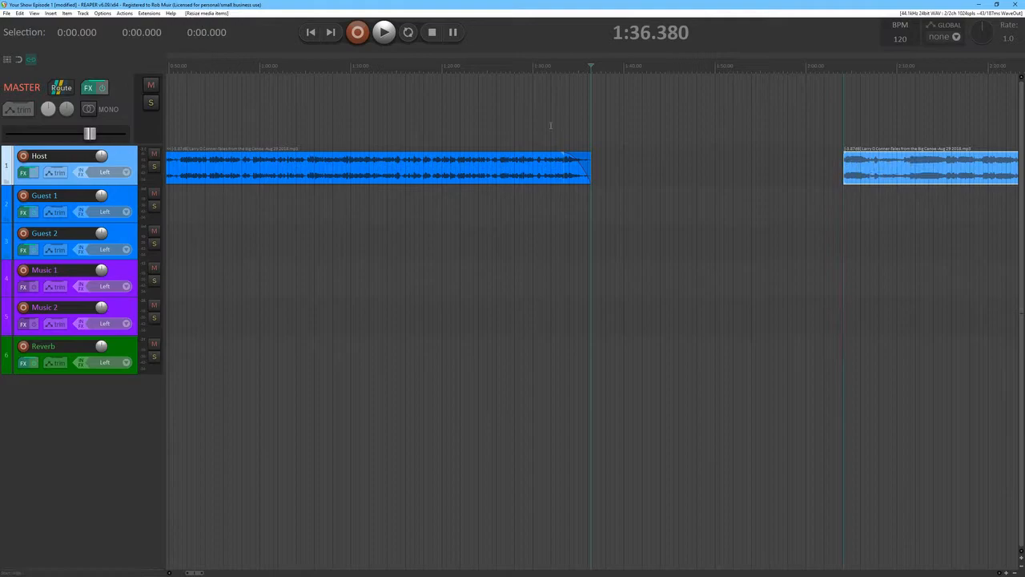
click(503, 116)
key(space)
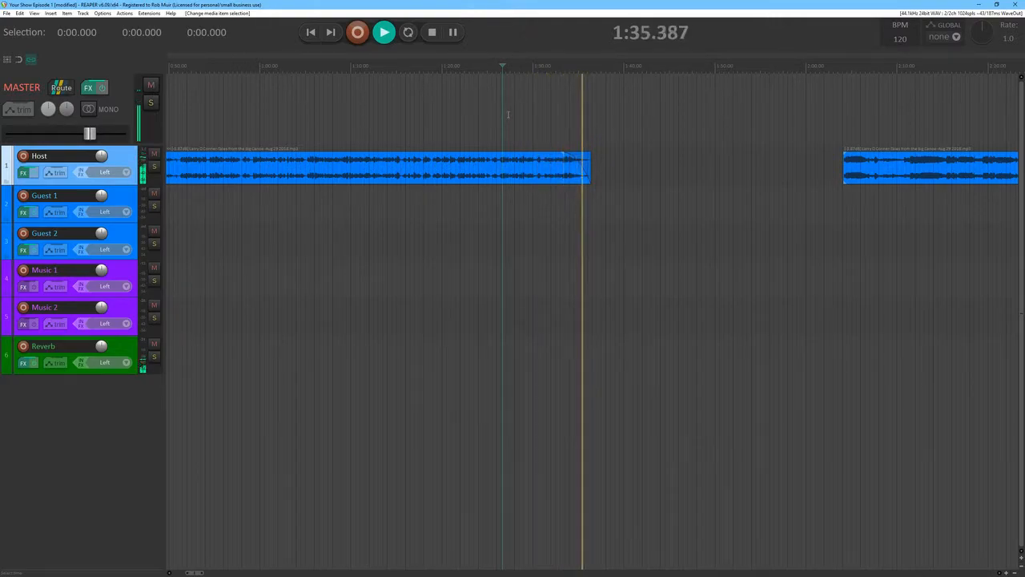
key(space)
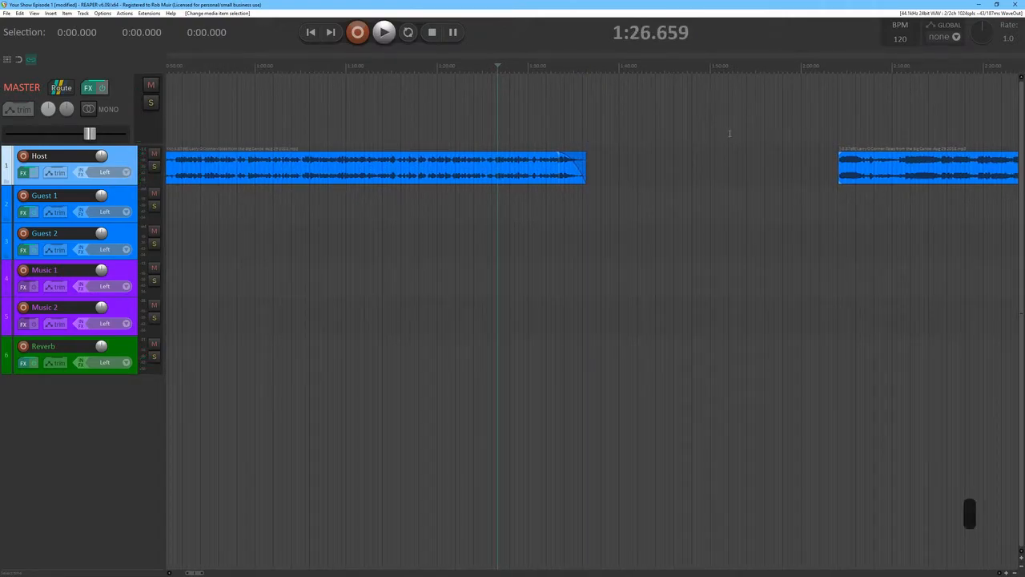
Audition the second Host part from about 4:22 onward and place the edit cursor at the level dip near 4:36
scroll(729, 134, down, 8)
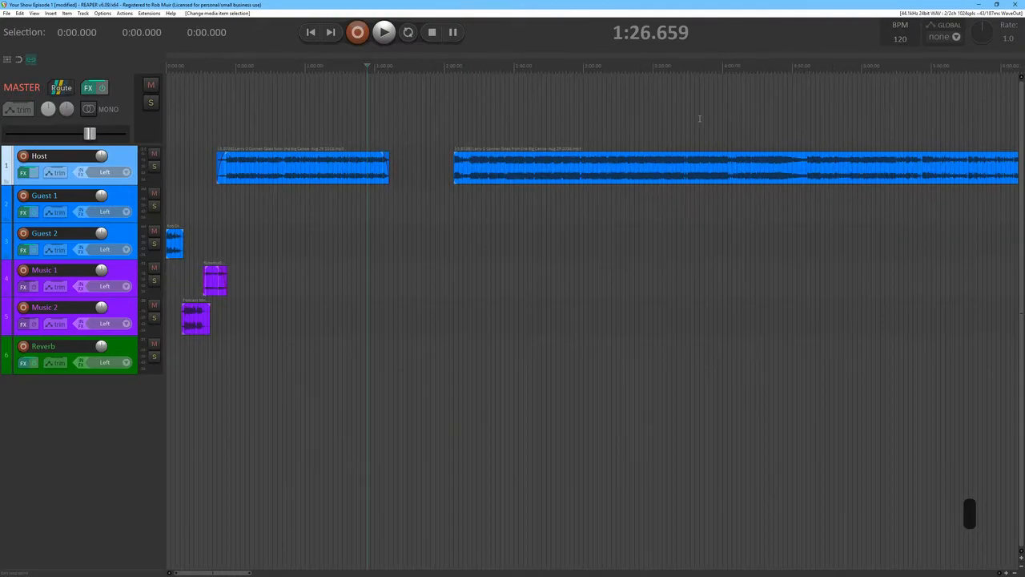
click(777, 109)
key(space)
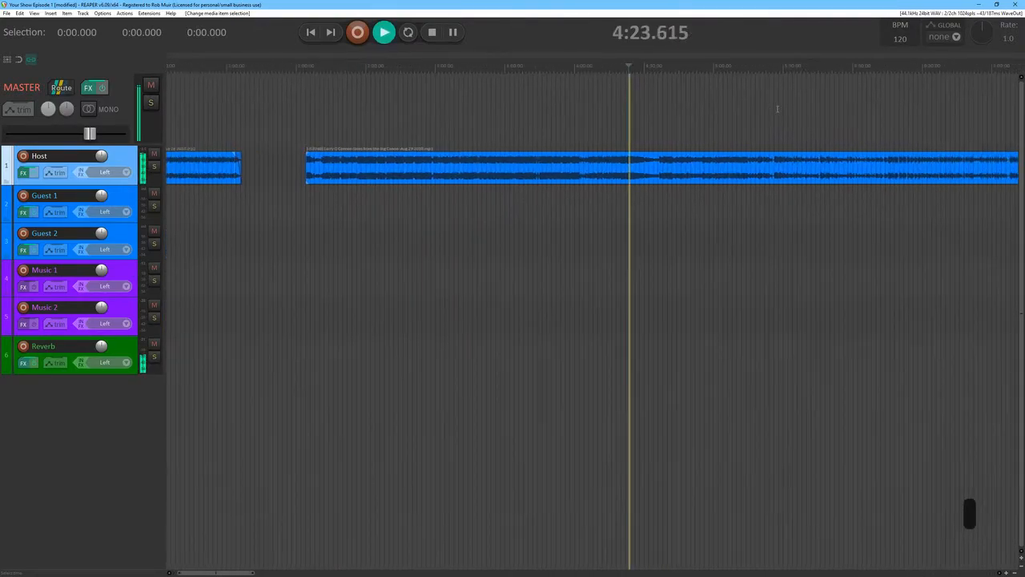
click(630, 116)
key(space)
click(579, 112)
key(space)
key(space)
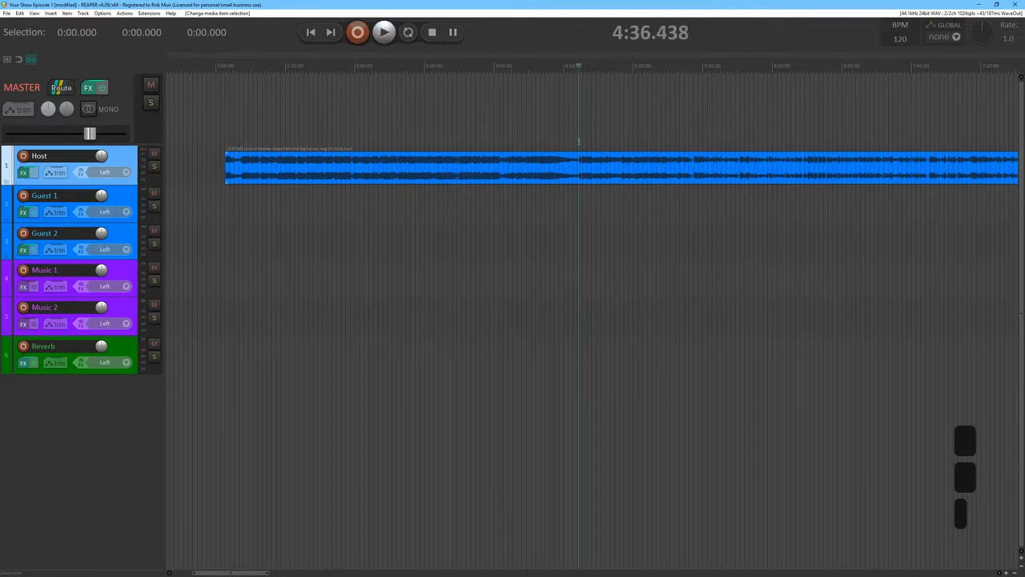
click(577, 141)
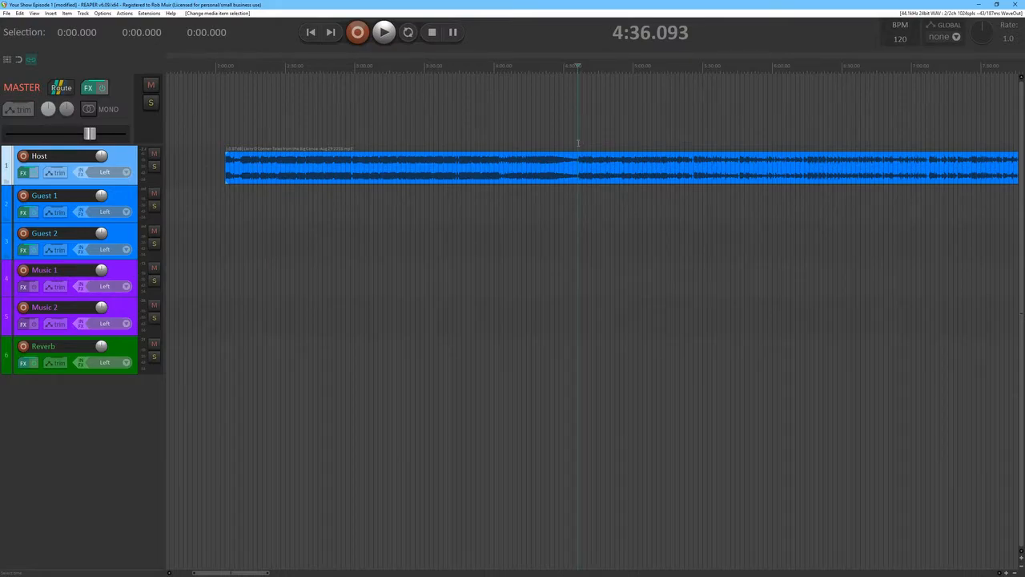
Split the second Host part at 4:36.093 and delete the section before the cut
key(e)
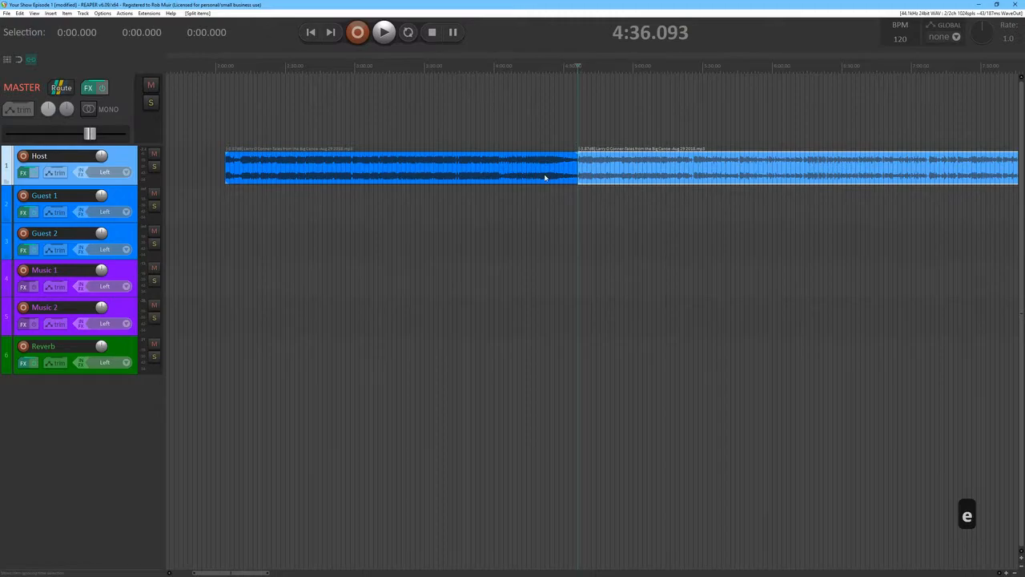
click(544, 178)
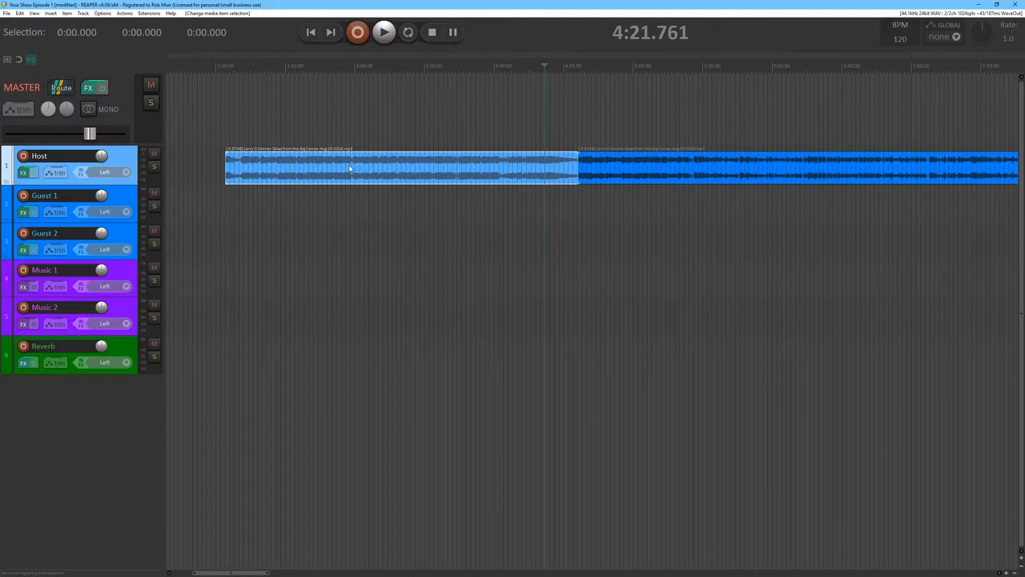
key(BackSpace)
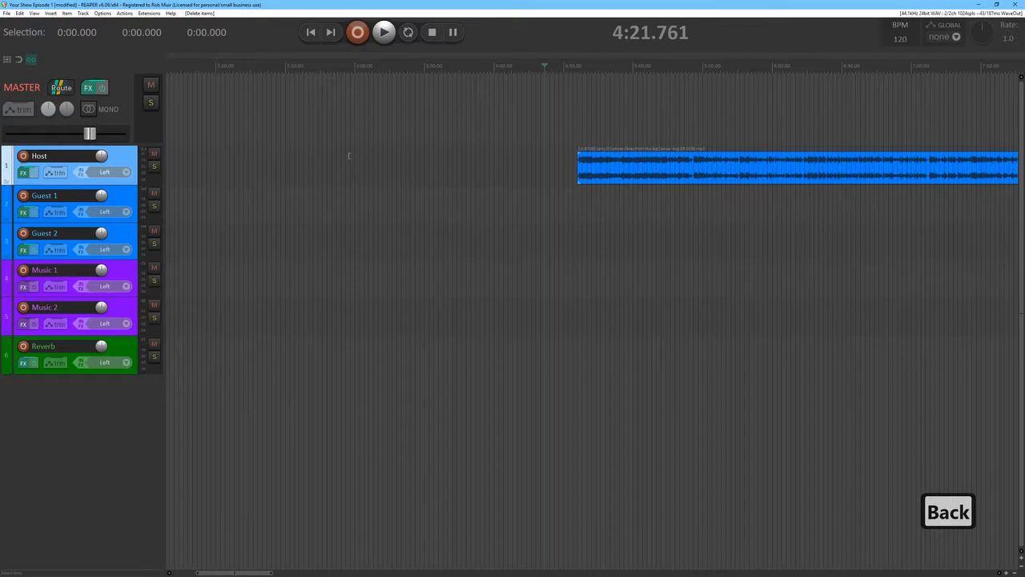
Move the remaining Host recording to just after the first part and audition the transition from 1:32.705
scroll(357, 160, down, 2)
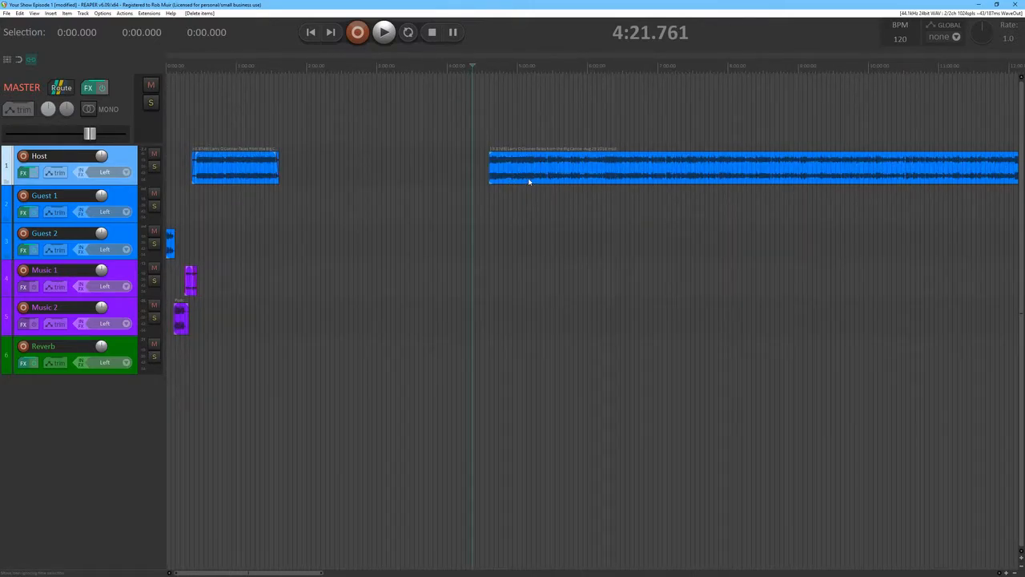
drag(529, 181, 317, 169)
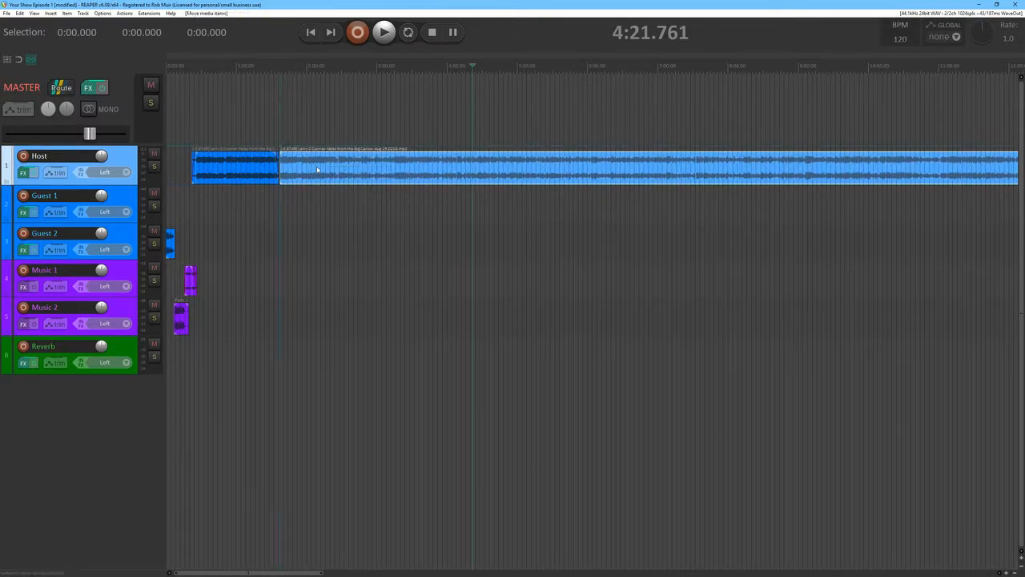
click(274, 121)
scroll(592, 120, up, 8)
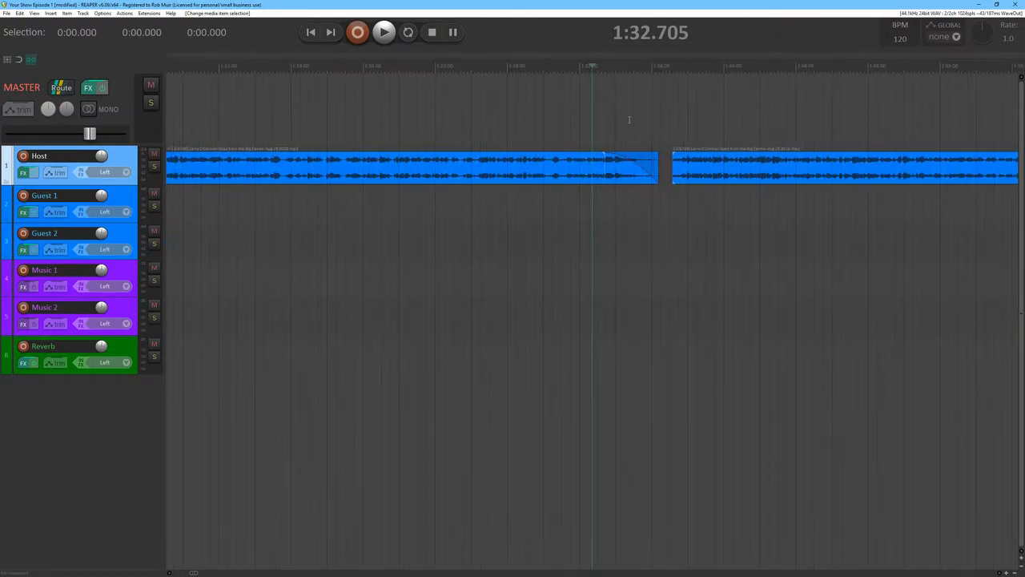
key(space)
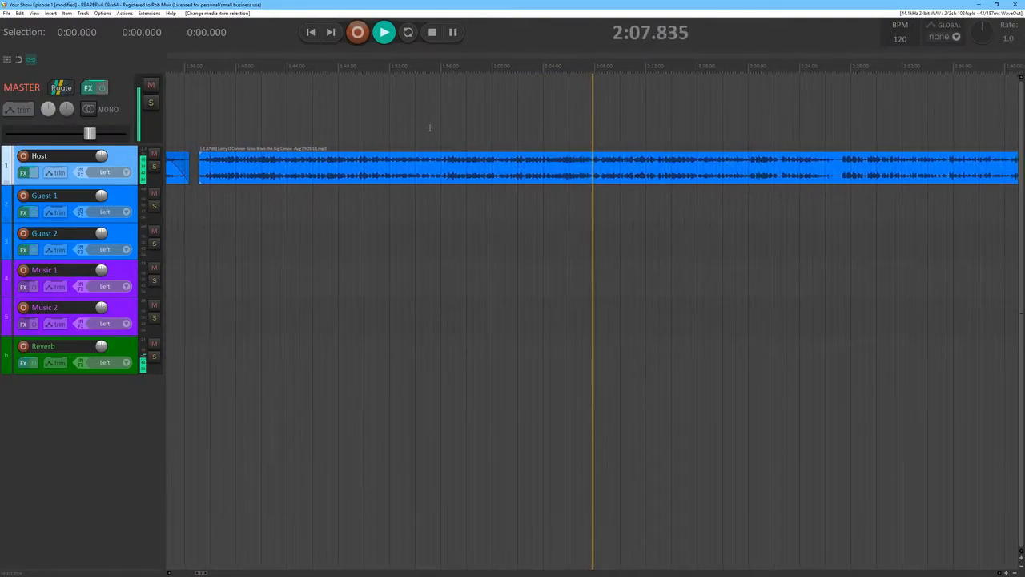
key(space)
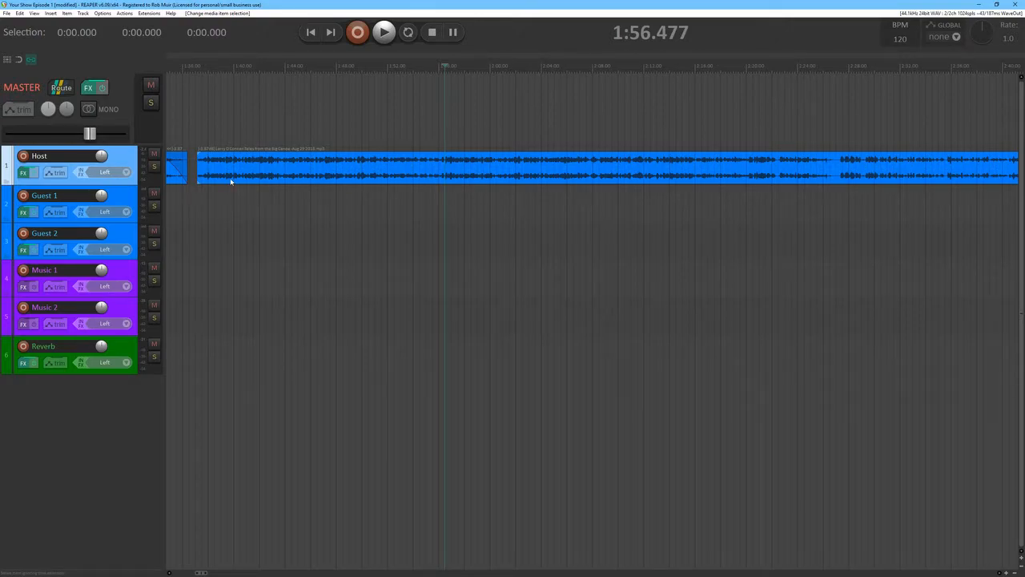
Trim the second Host part's start to about 1:56.26 and play it from just before the new start
drag(197, 163, 442, 163)
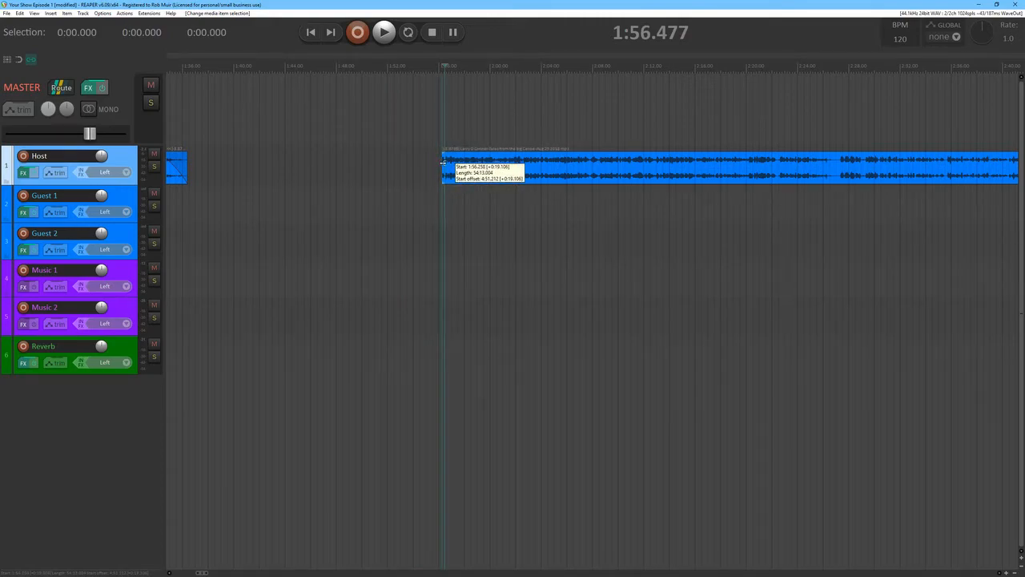
drag(442, 162, 442, 162)
click(438, 143)
key(space)
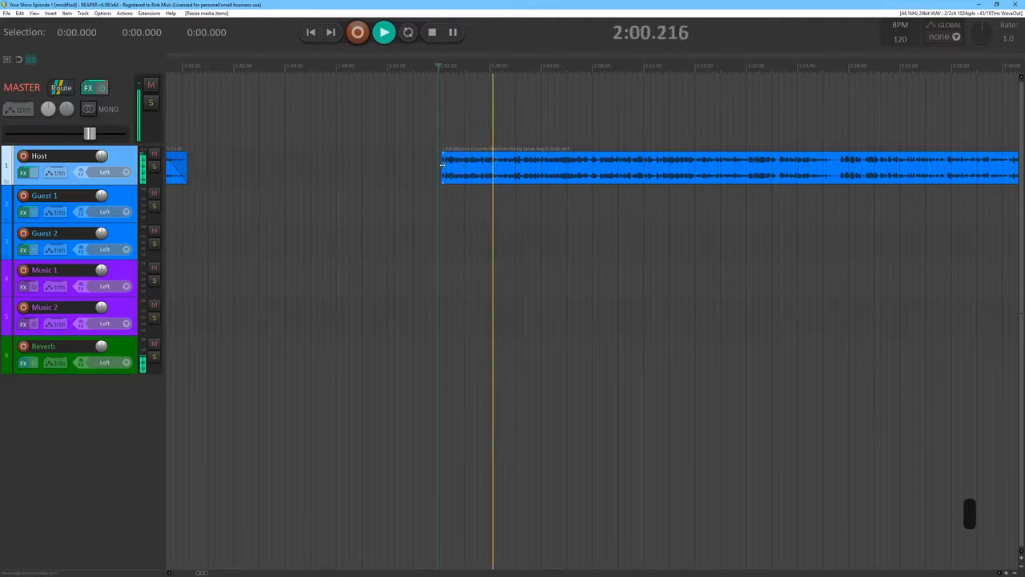
key(space)
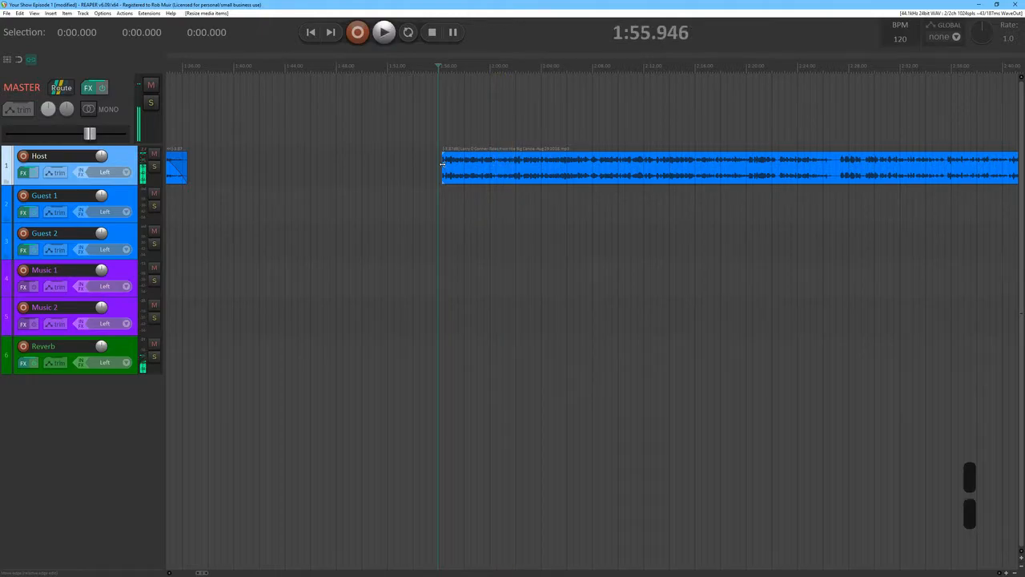
Audition the second Host part from 2:00.540, trim its start to about 2:00.2, and replay the new beginning
click(496, 126)
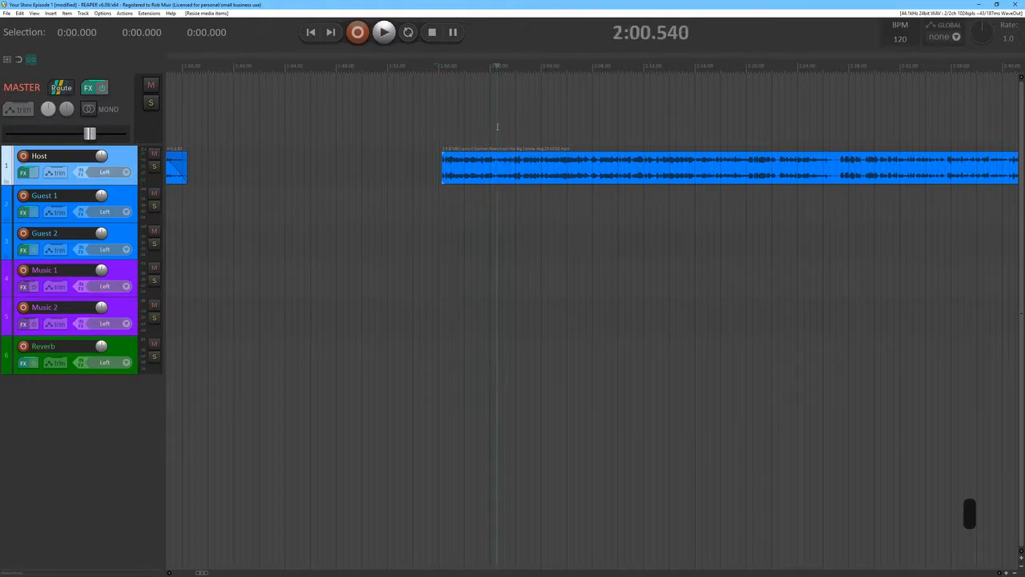
key(space)
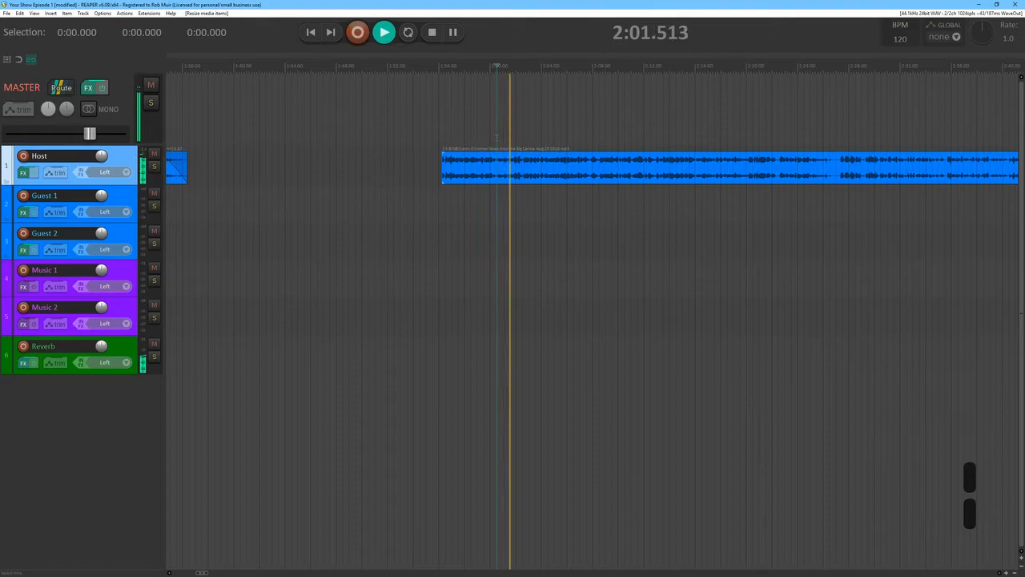
key(space)
scroll(500, 138, up, 5)
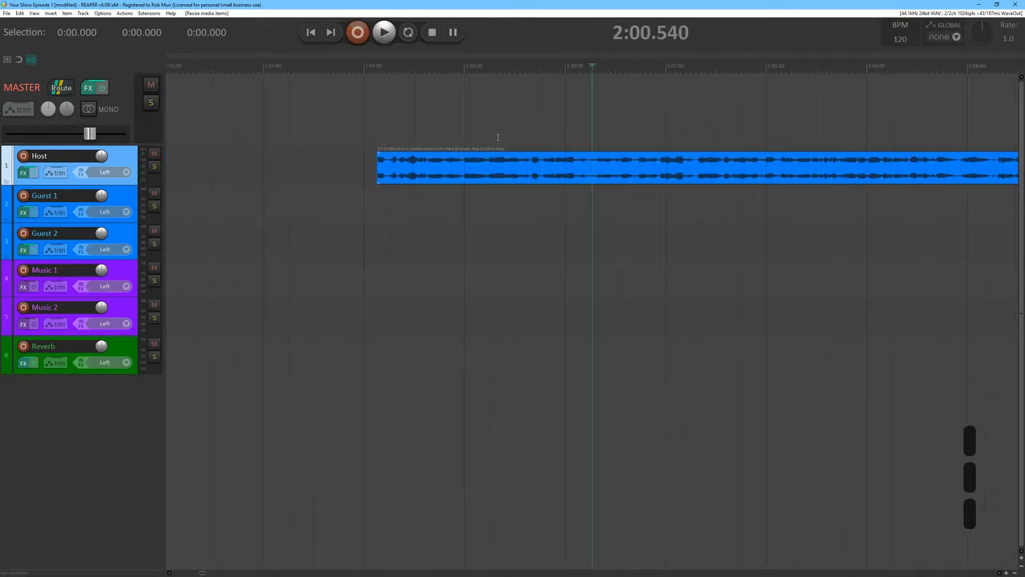
drag(378, 162, 578, 164)
click(575, 122)
key(space)
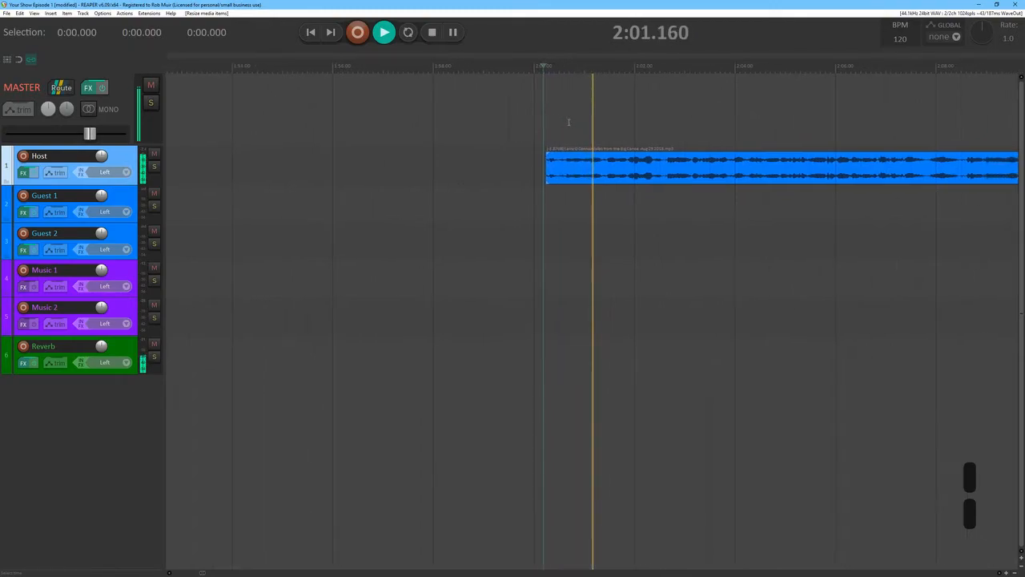
key(space)
Undo the accidental move of the second Host part, trim its start to about 2:00.8, and audition it from 2:00.186
key(ctrl+z)
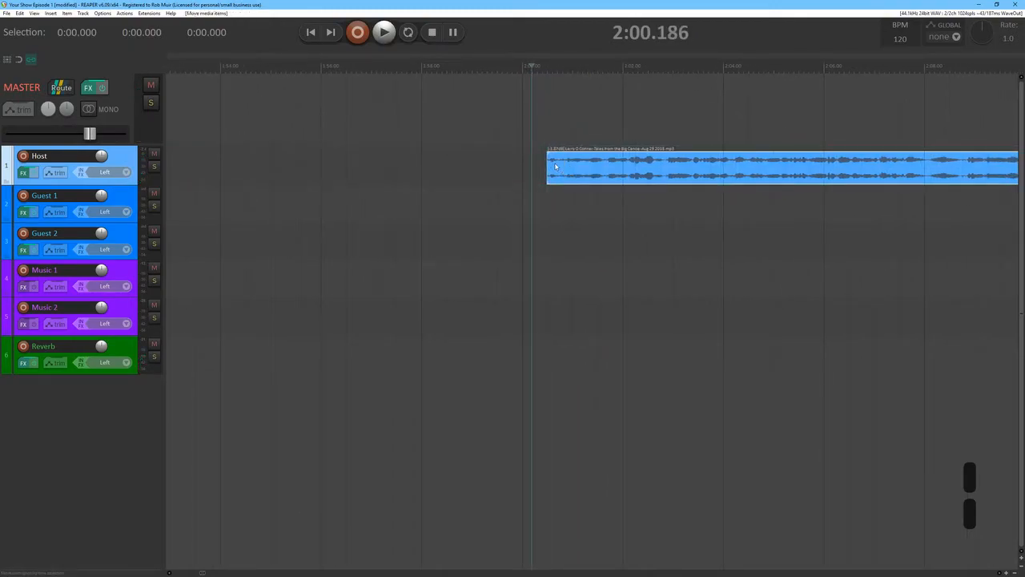
drag(534, 165, 561, 160)
key(space)
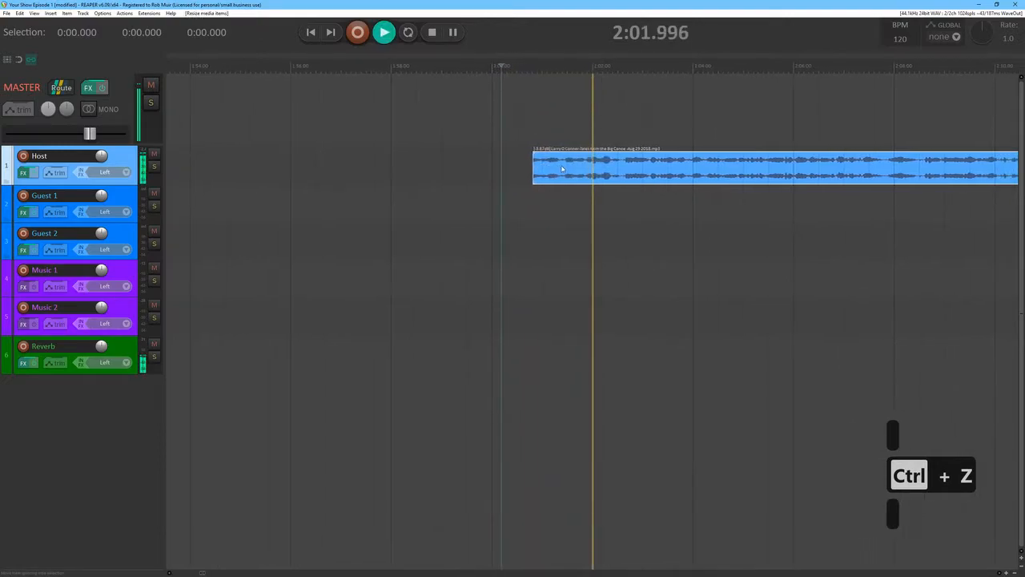
scroll(506, 139, down, 2)
scroll(505, 138, down, 4)
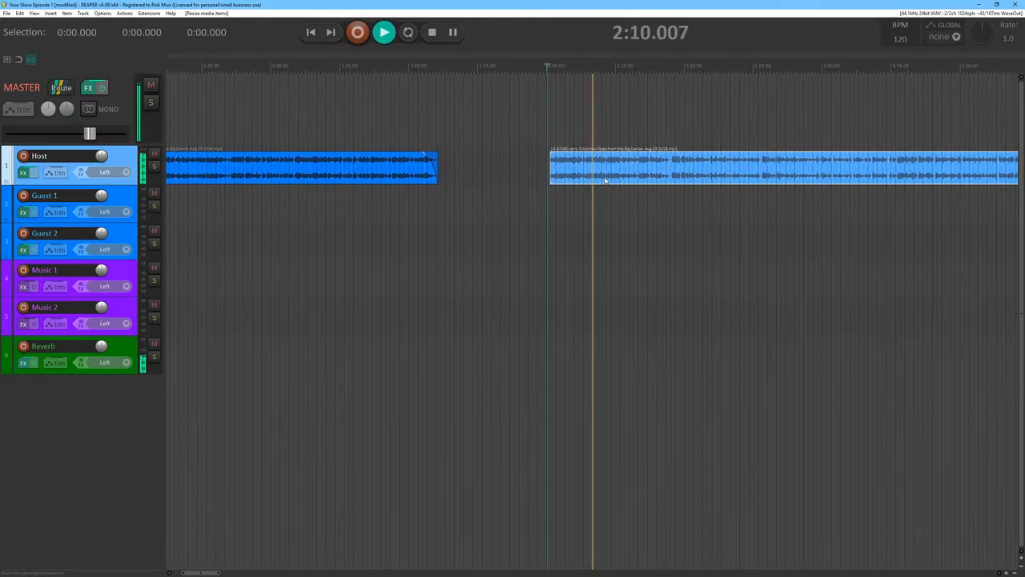
key(space)
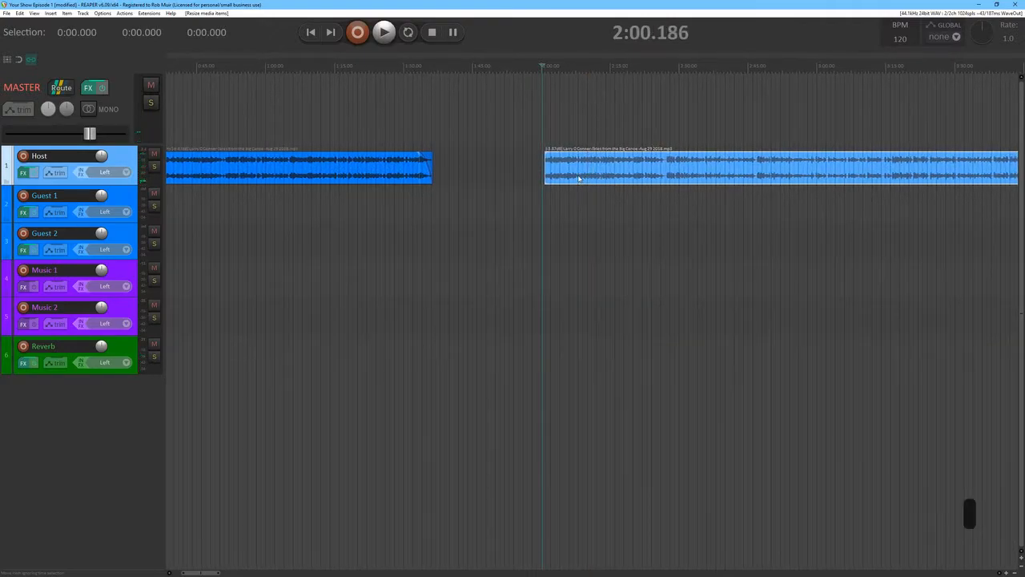
Move the trimmed second Host part to about 1:37.3, just after the first part, and place the edit cursor at 1:34.647
drag(553, 188, 464, 178)
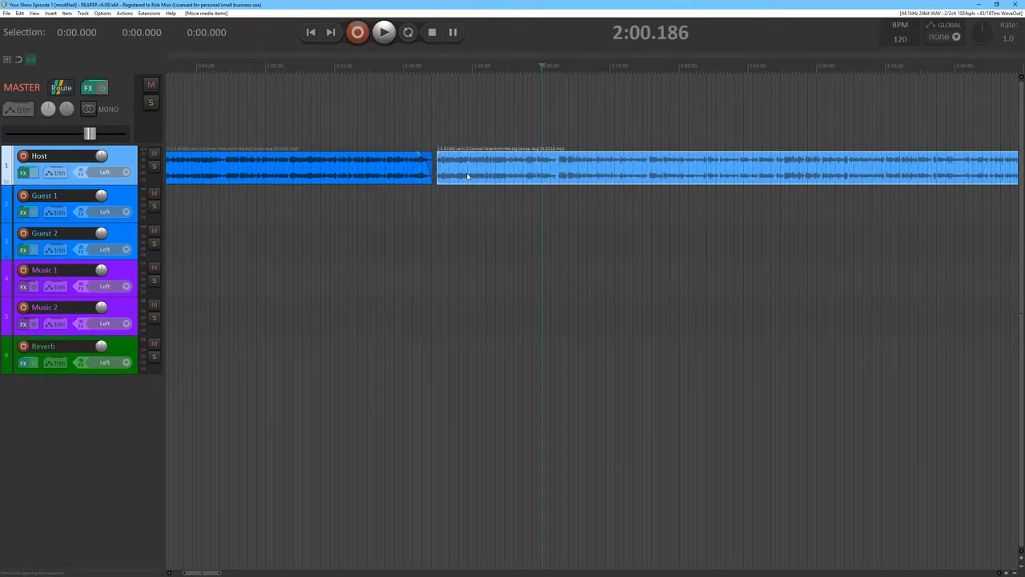
click(425, 108)
scroll(430, 108, up, 5)
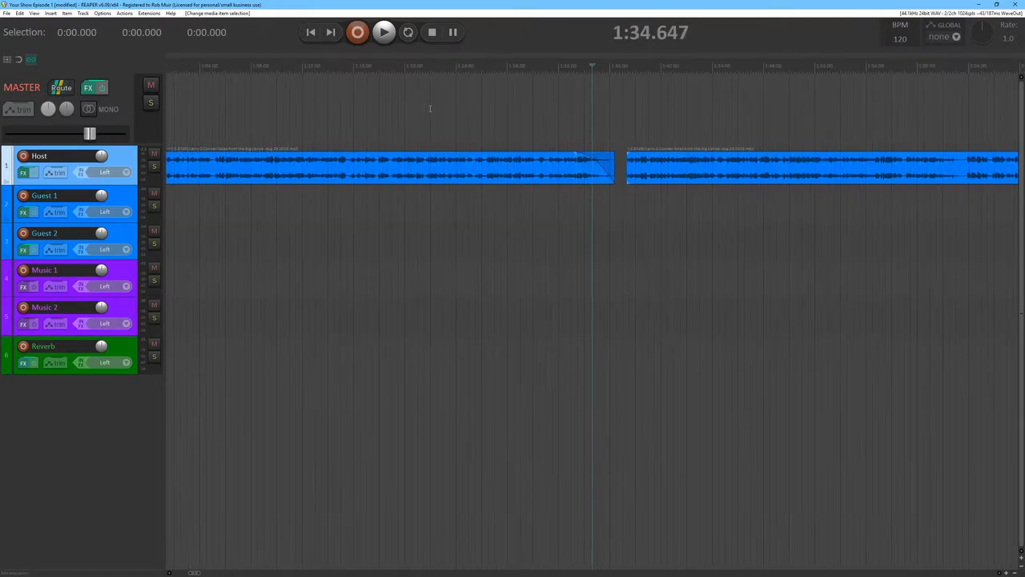
scroll(430, 108, up, 2)
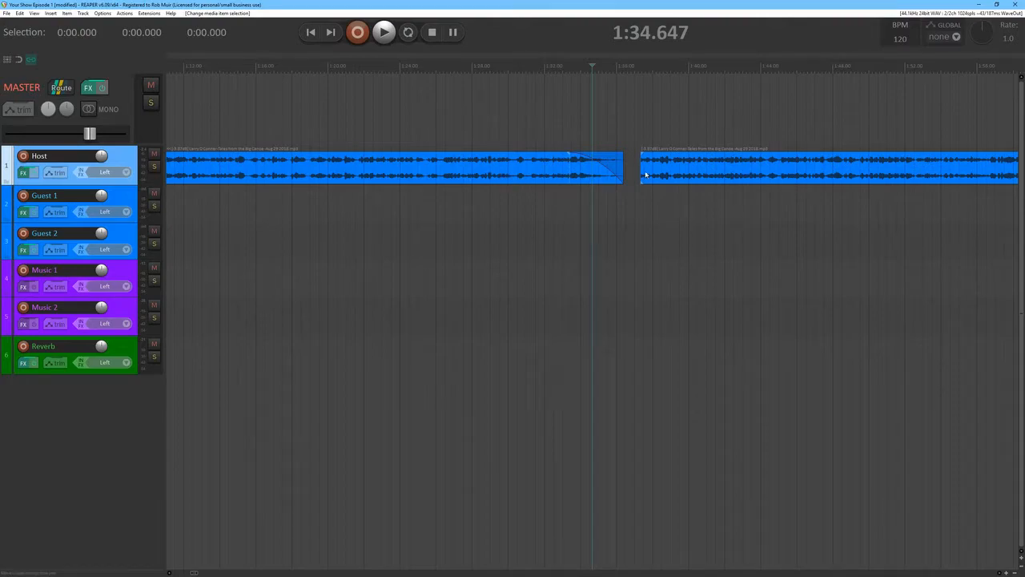
Try overlapping the second Host part with the first part's end in a crossfade of about 2.3 seconds, and play across it
drag(671, 181, 647, 182)
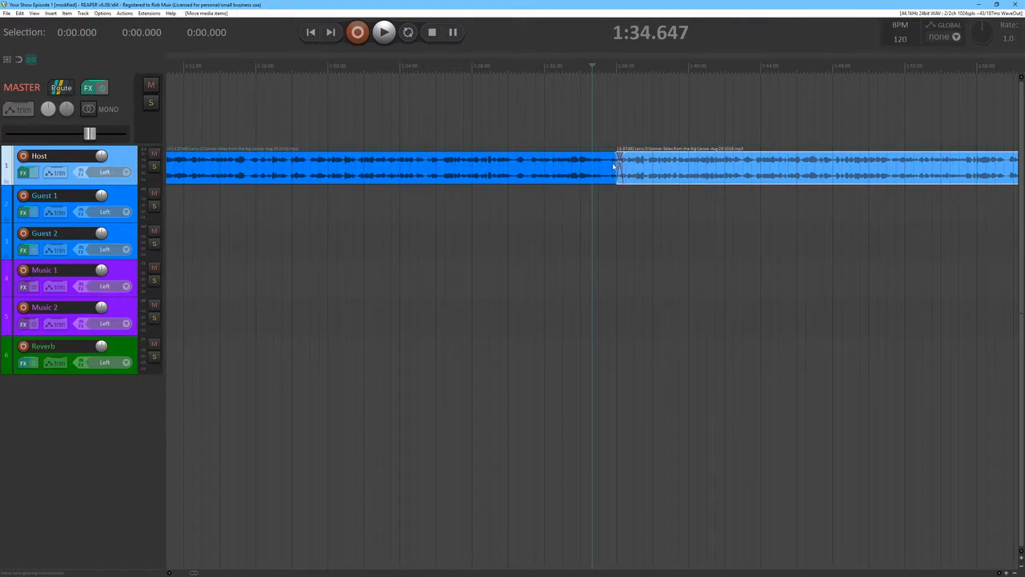
drag(592, 153, 582, 153)
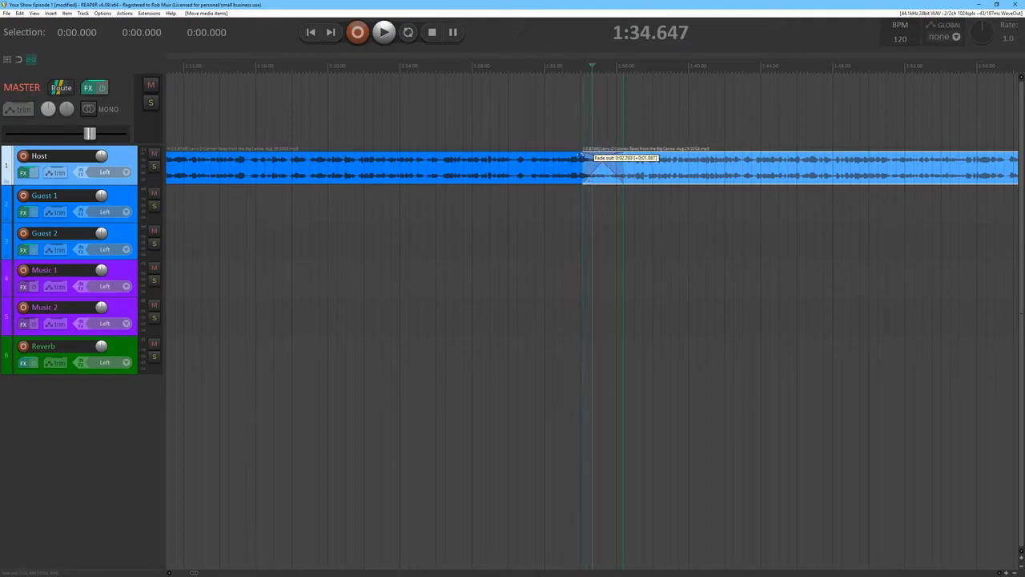
click(543, 81)
key(space)
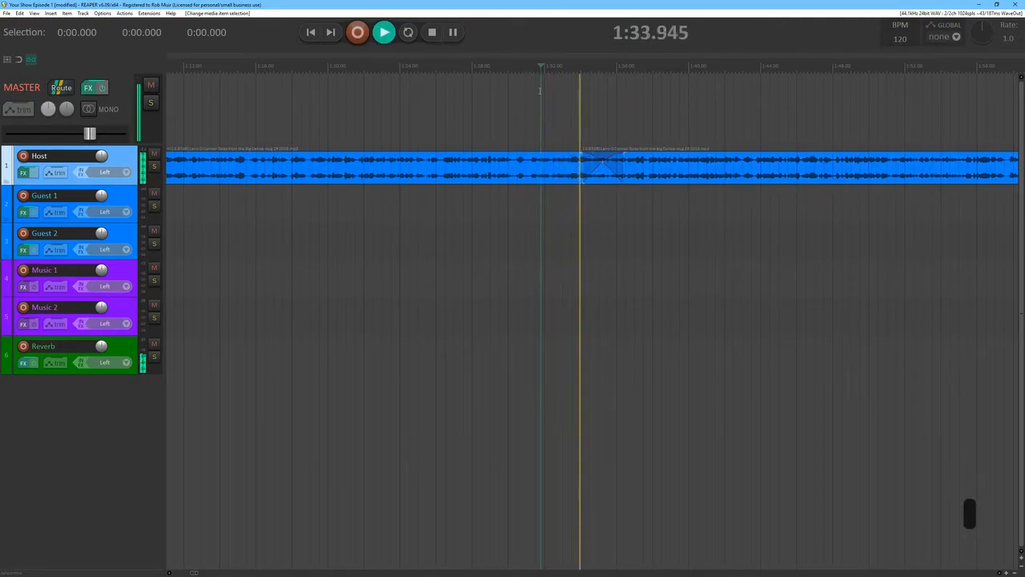
key(space)
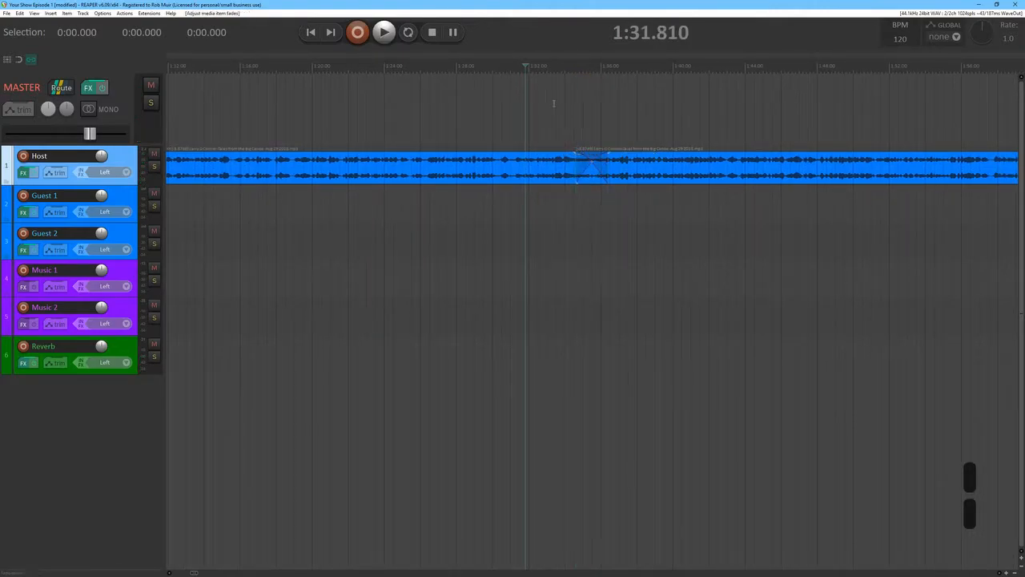
Replay the crossfade between the Host parts, shorten it to about 1 second, and audition it from 1:32.987
key(space)
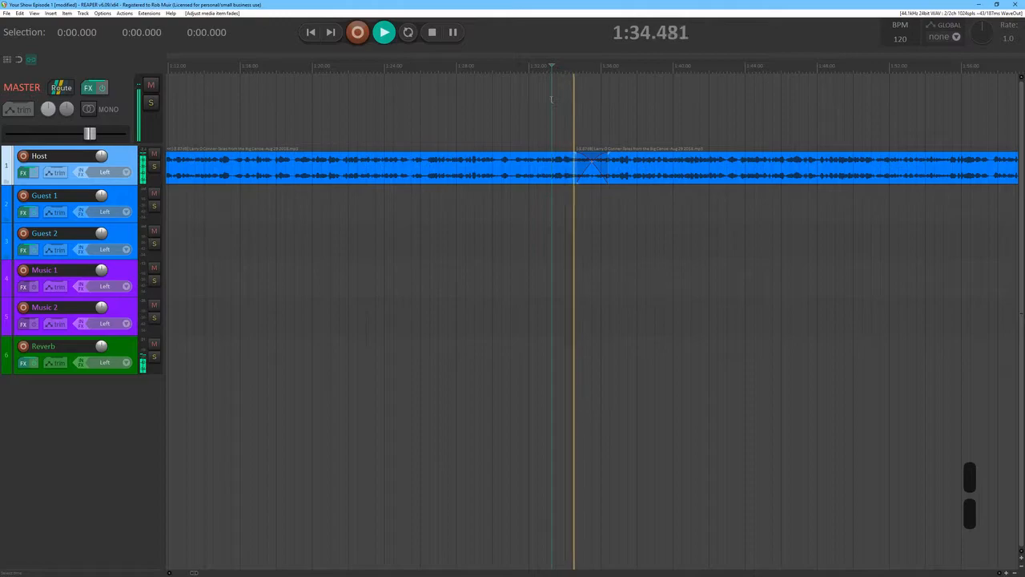
key(space)
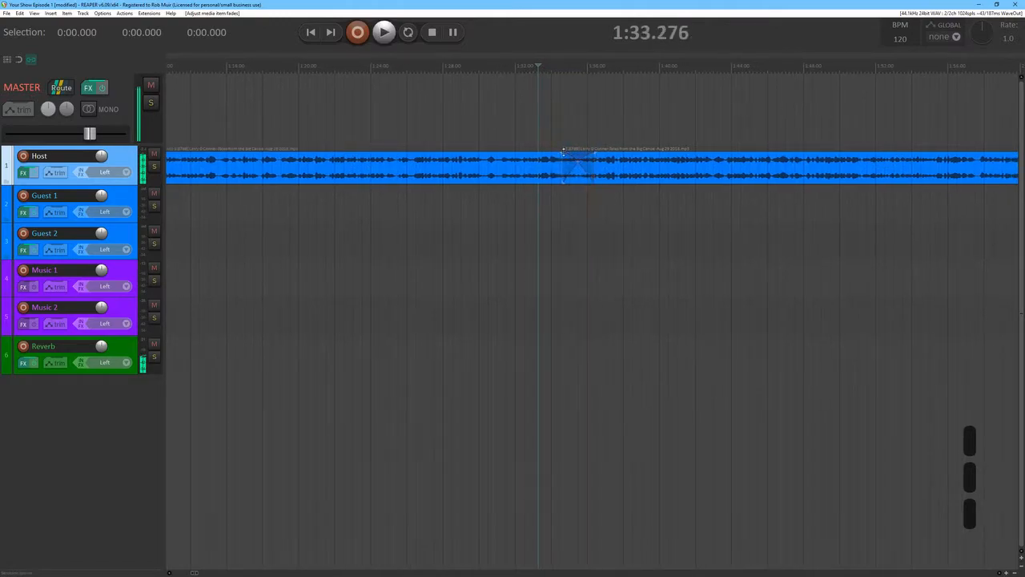
click(533, 106)
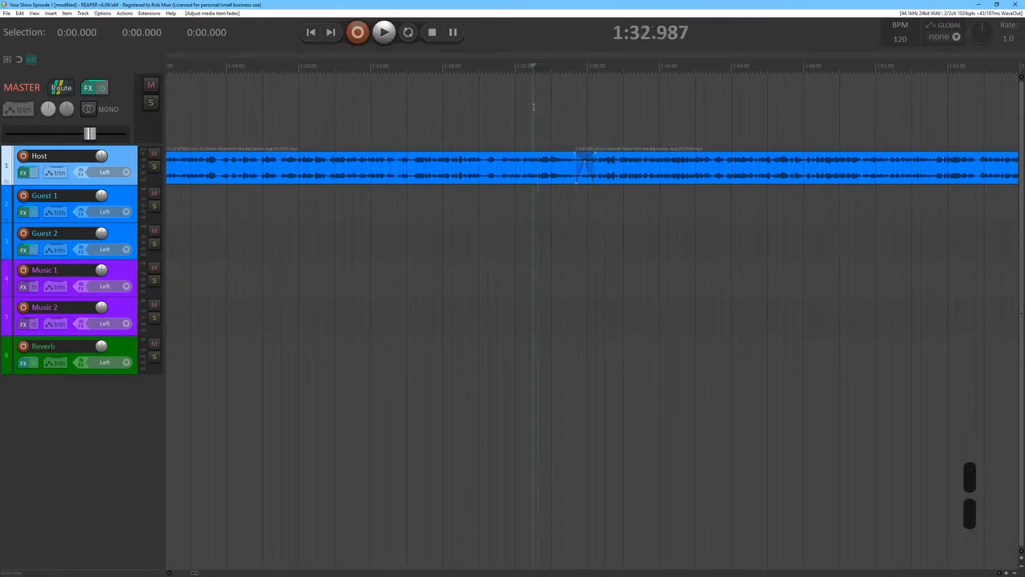
key(space)
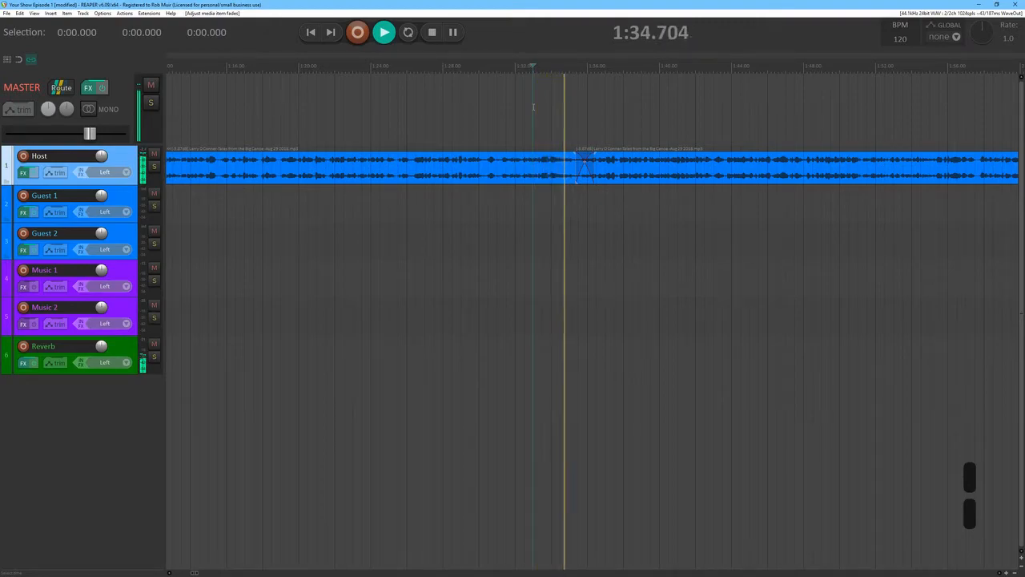
key(space)
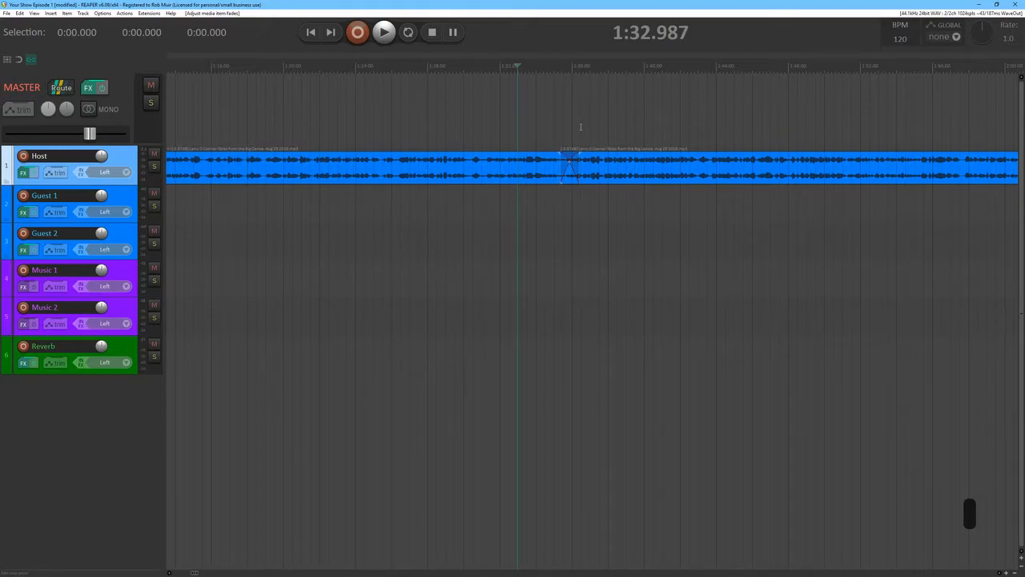
Undo the crossfade and overlap edits back to the separated Host parts
key(ctrl+z)
key(ctrl+z)
key(ctrl+z)
key(ctrl+z)
key(ctrl+z)
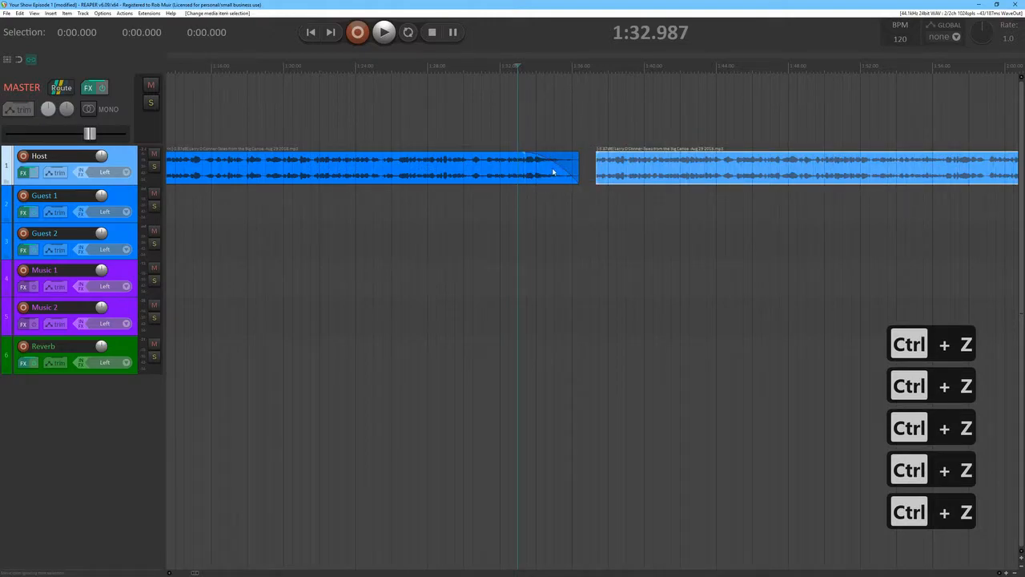
Move the second Host part onto the Guest 1 track at 1:35.008, overlapping the first part's fade-out, and adjust its fade-in
drag(643, 181, 603, 209)
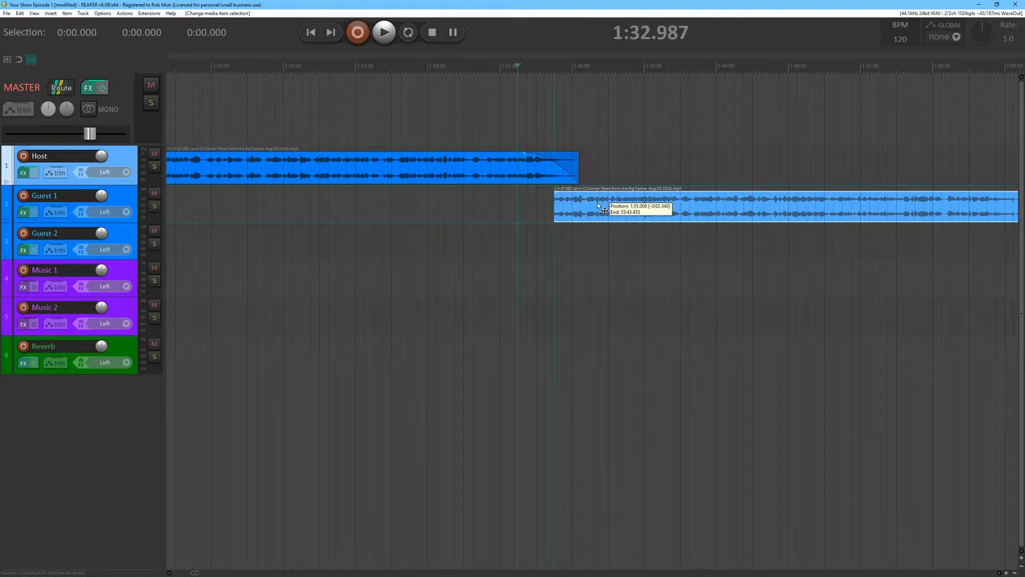
click(552, 192)
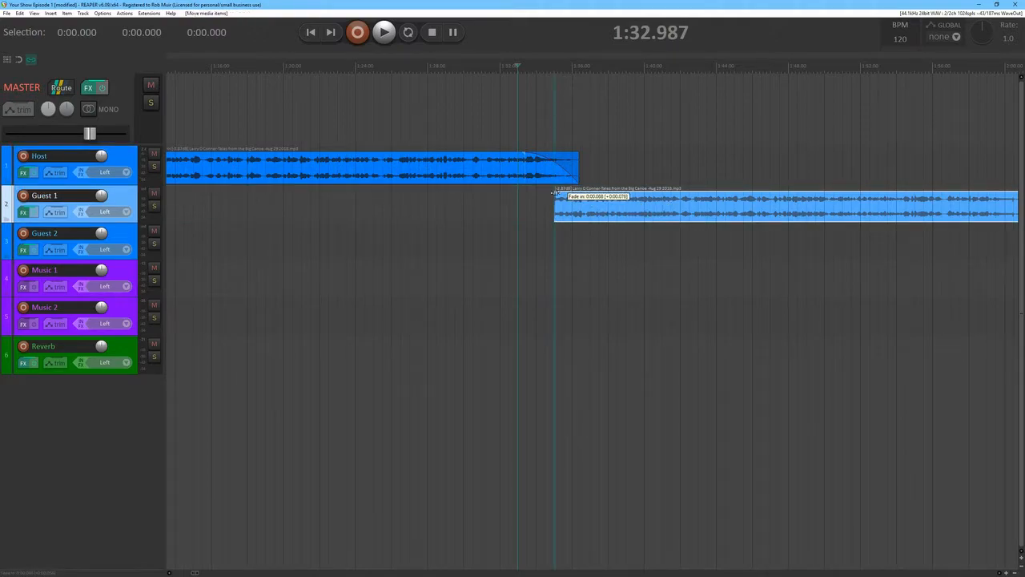
drag(556, 193, 556, 193)
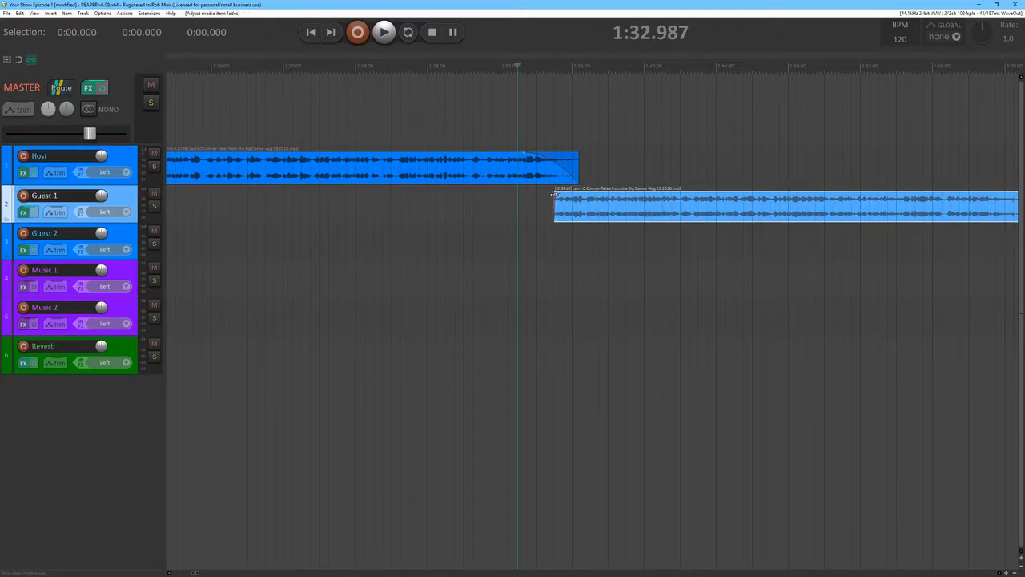
Audition the overlap between the Host part's fade-out and the Guest 1 part, starting at 1:32.077
click(502, 199)
key(space)
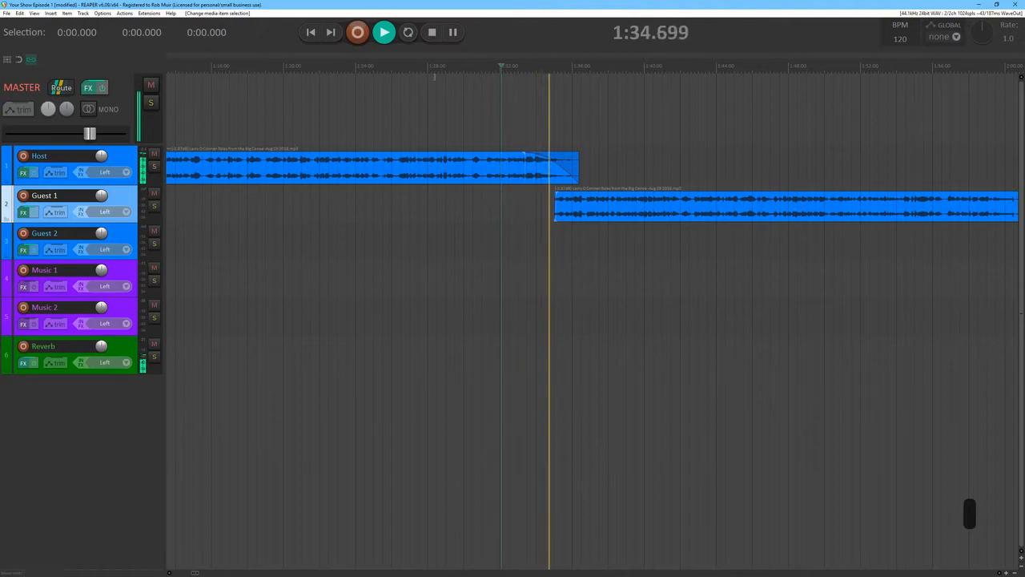
key(space)
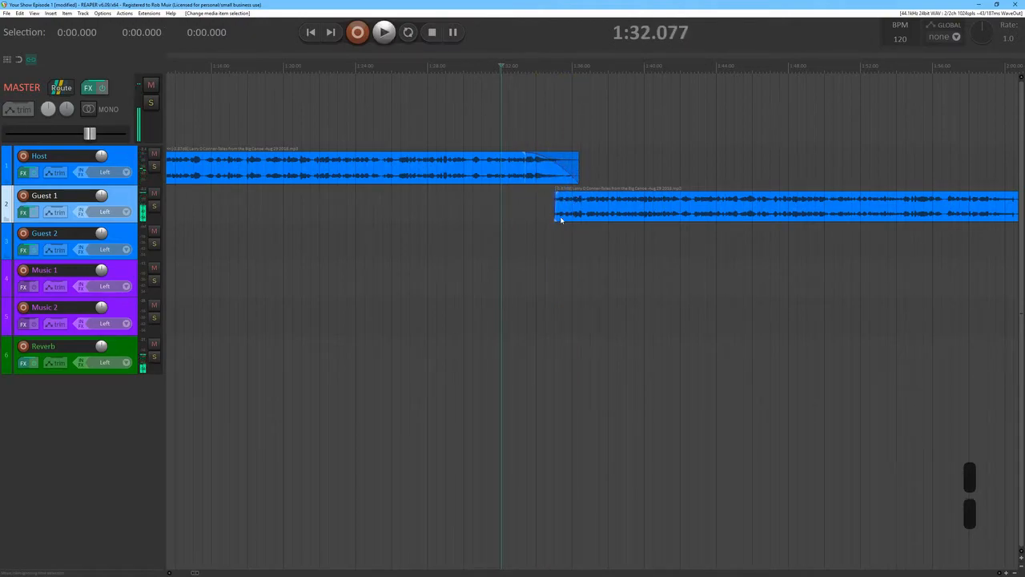
Shift the Guest 1 part about 0.6 seconds later and play across the overlap from 1:31.899
drag(568, 218, 592, 221)
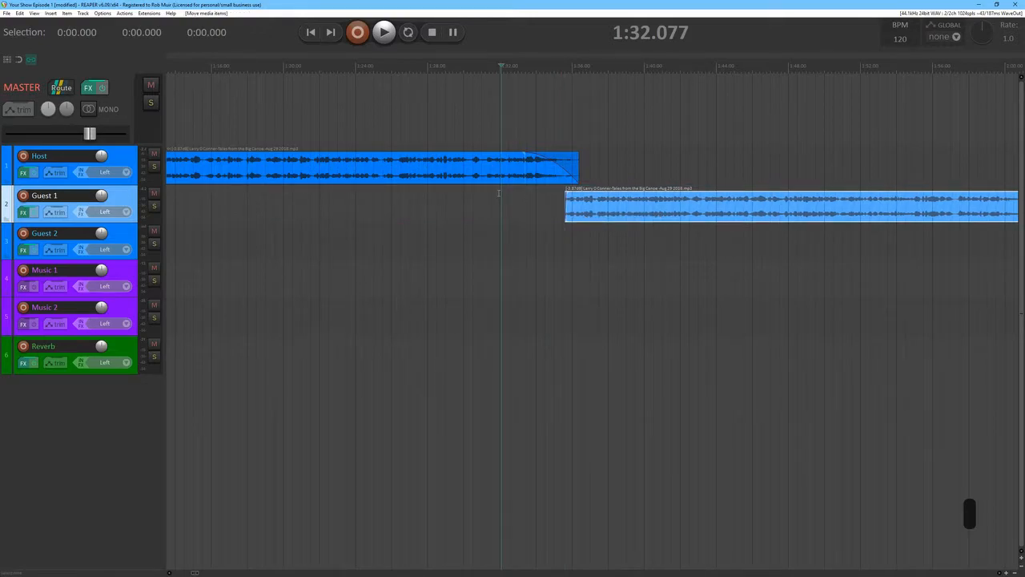
click(498, 193)
key(space)
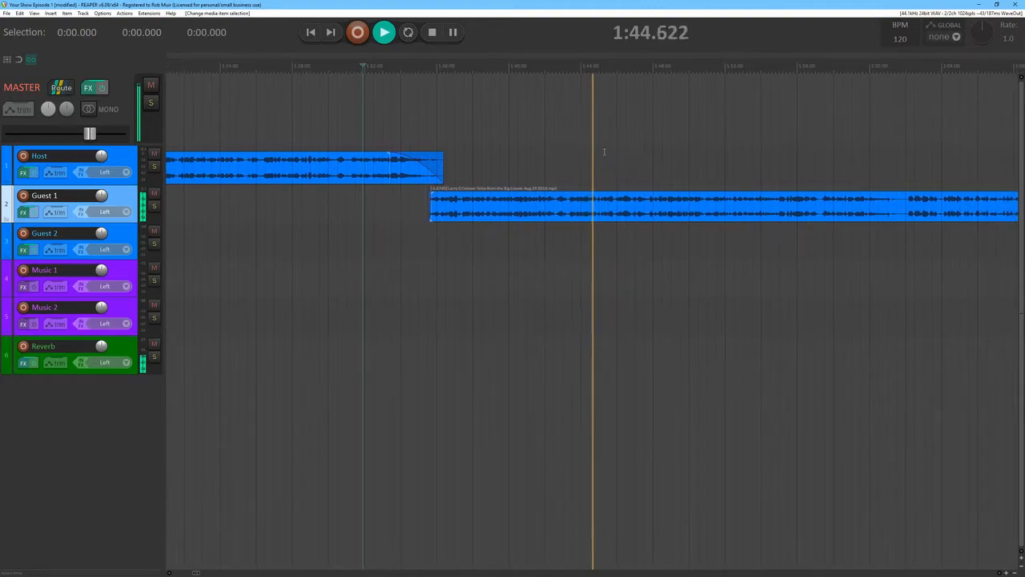
Examine the long Guest 1 recording during and after playback to find the next change of section in its waveform
key(r)
key(r)
key(r)
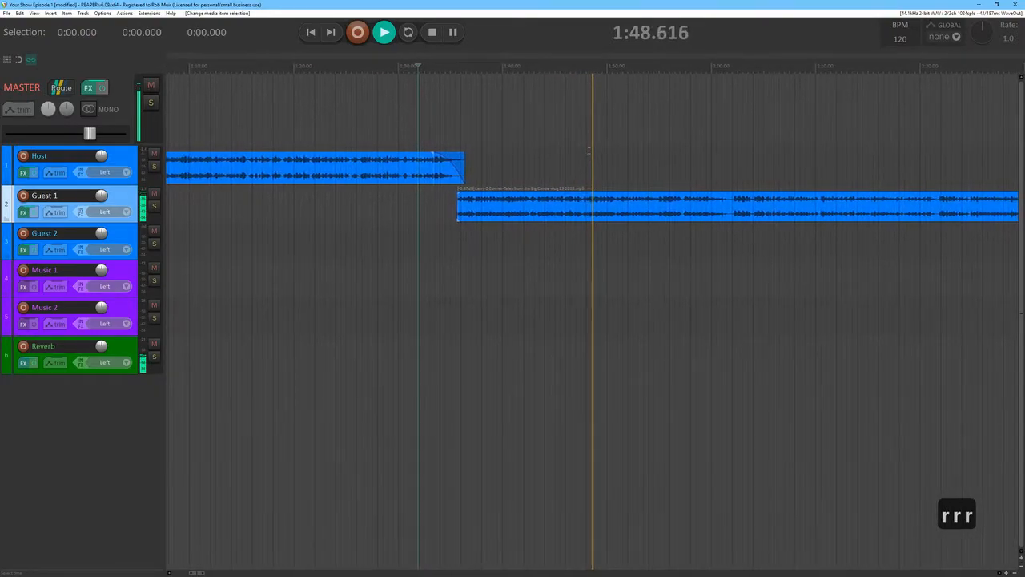
key(r)
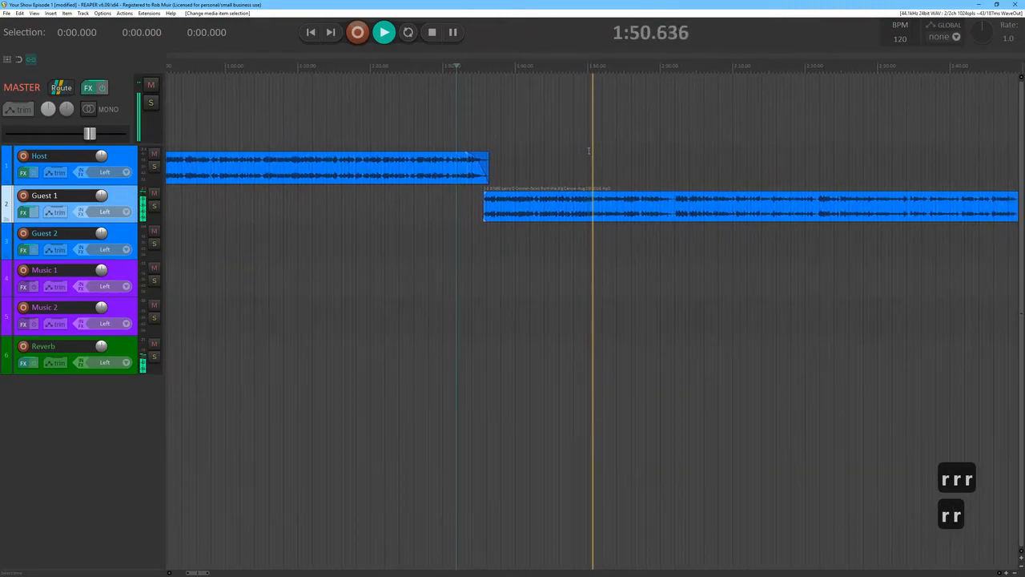
key(r)
key(r)
key(r)
key(r)
key(r)
key(r)
key(r)
key(r)
key(r)
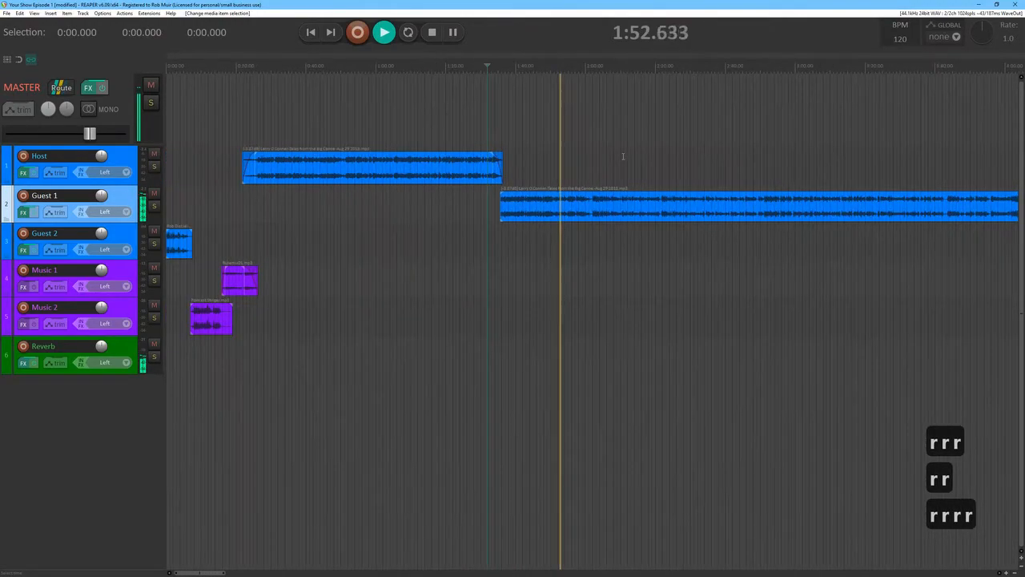
key(r)
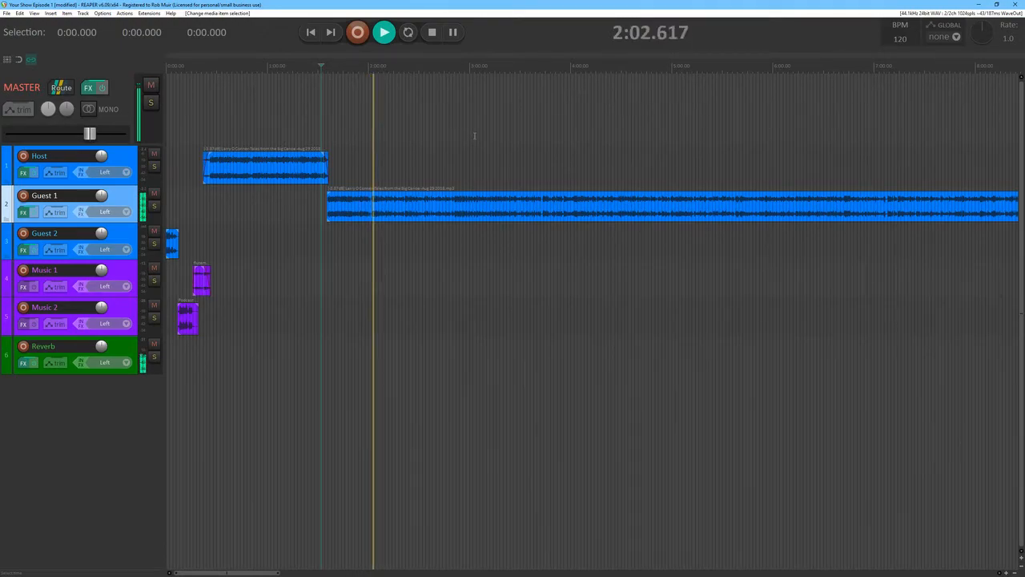
key(space)
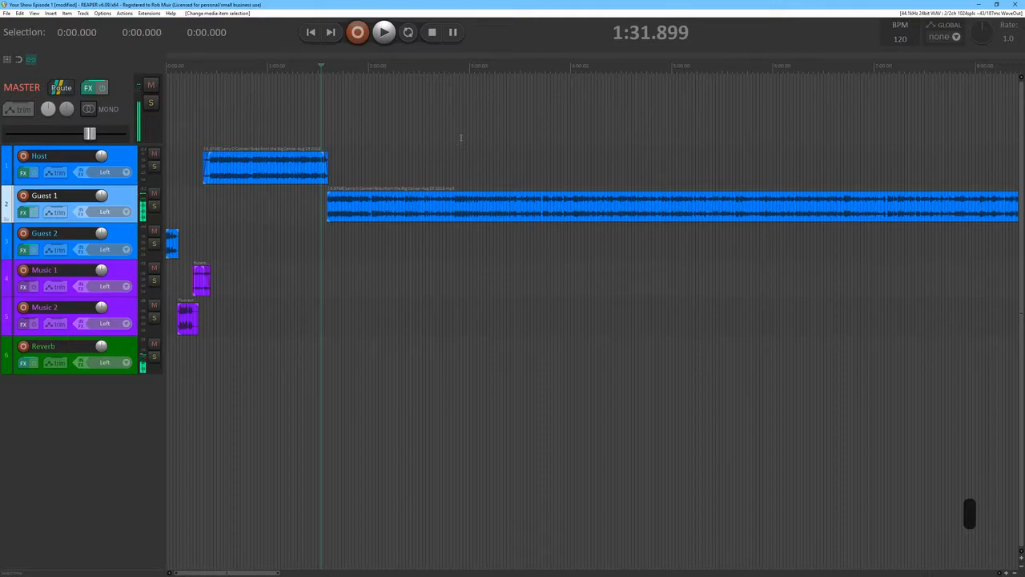
scroll(593, 164, down, 3)
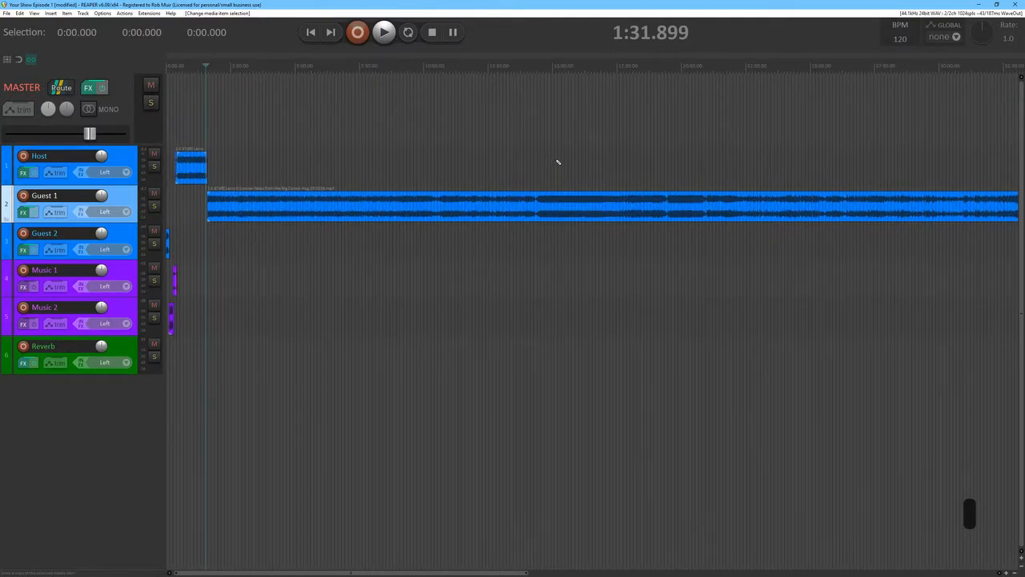
scroll(557, 162, down, 2)
scroll(553, 158, up, 4)
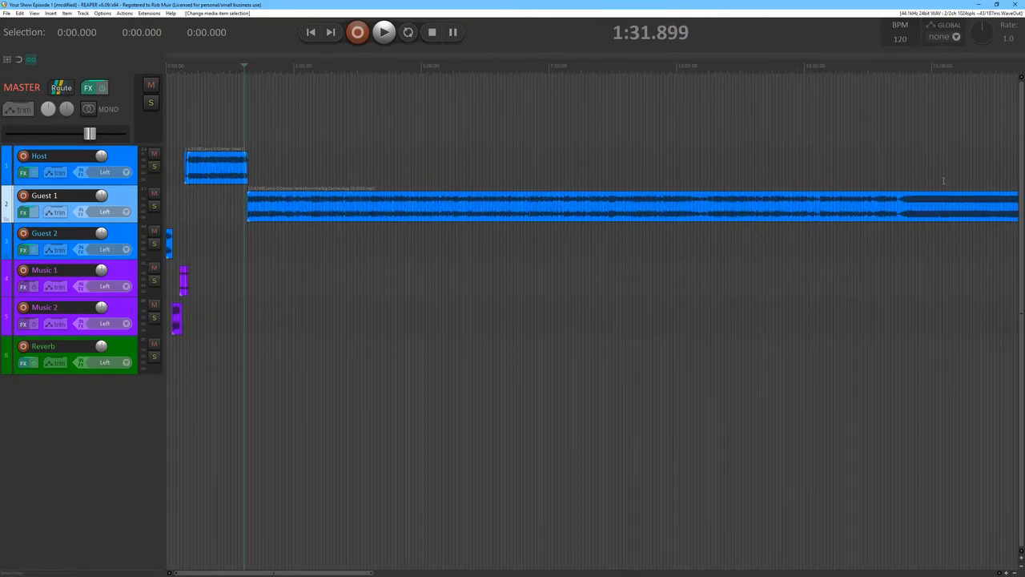
Place the edit cursor at 14:10.946, just before the waveform dip, and examine the Guest 1 recording as a whole and around it
click(892, 161)
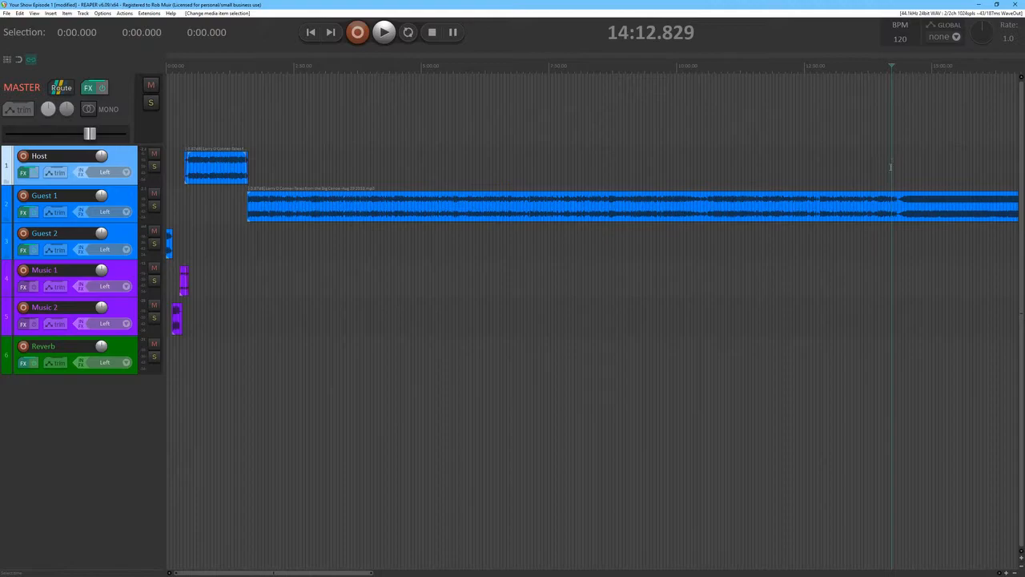
click(890, 165)
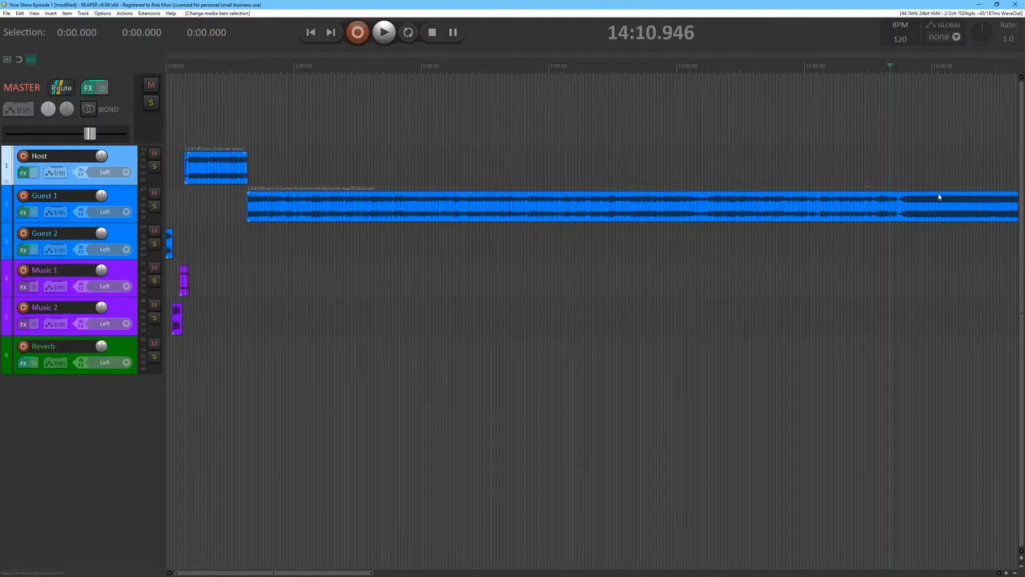
key(r)
key(r)
key(r)
key(r)
key(r)
key(r)
key(r)
key(r)
key(r)
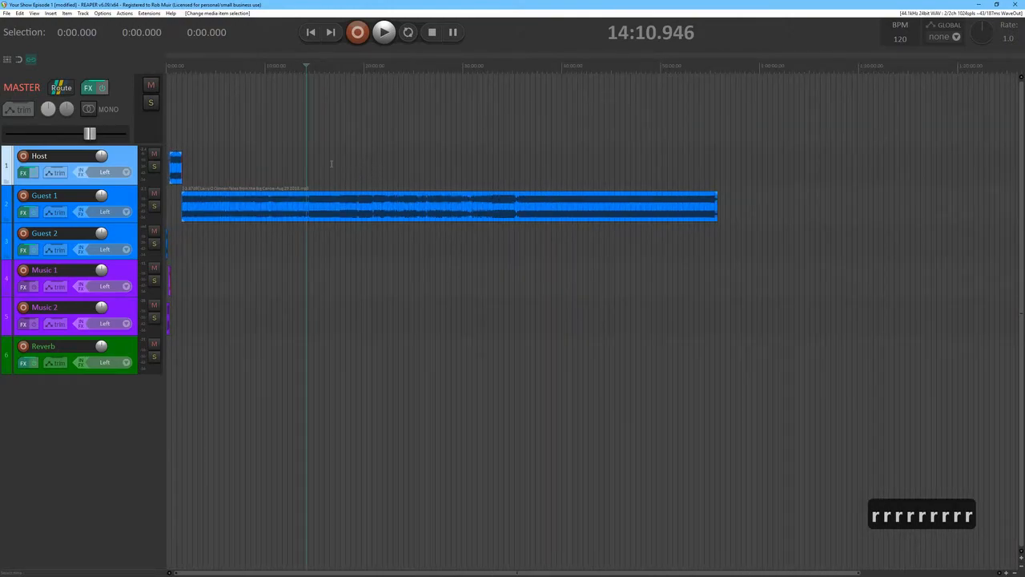
key(t)
key(t)
key(t)
key(t)
key(t)
key(t)
key(t)
key(t)
key(t)
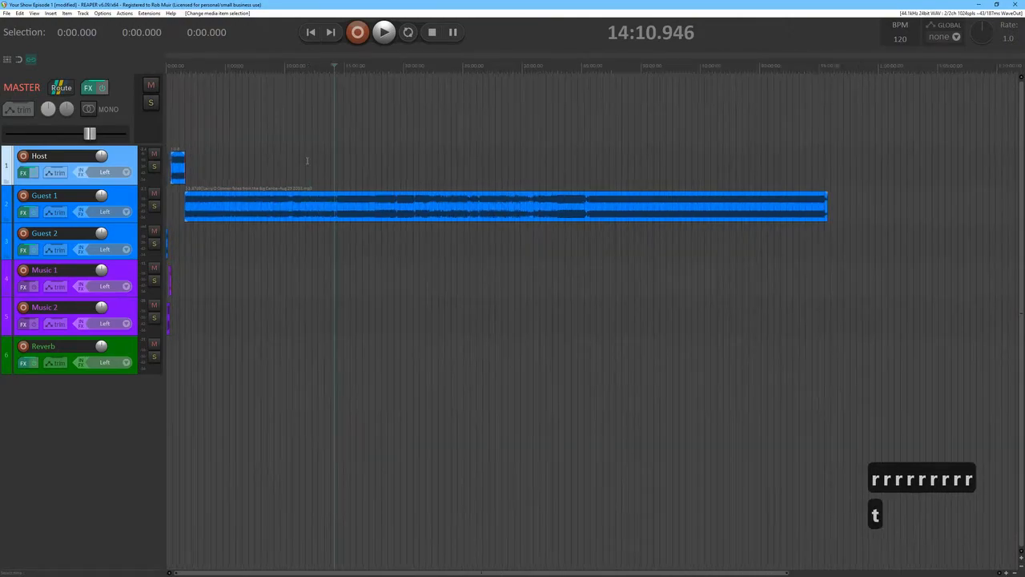
key(t)
key(t)
key(t)
key(t)
key(t)
key(t)
key(t)
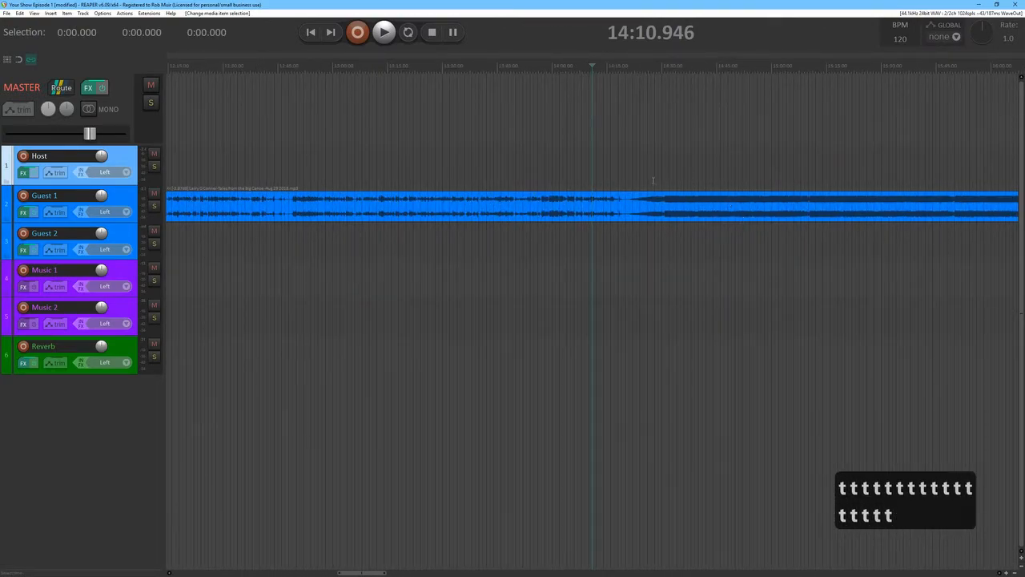
Audition the Guest 1 recording from shortly before 14:00 through to the quiet gap before the denser waveform
click(542, 159)
key(space)
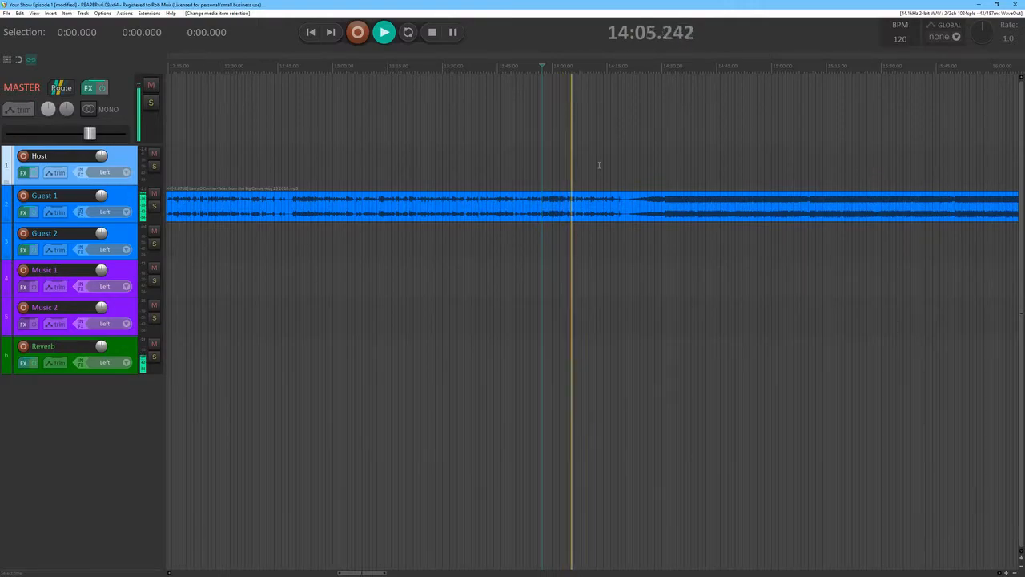
key(t)
key(t)
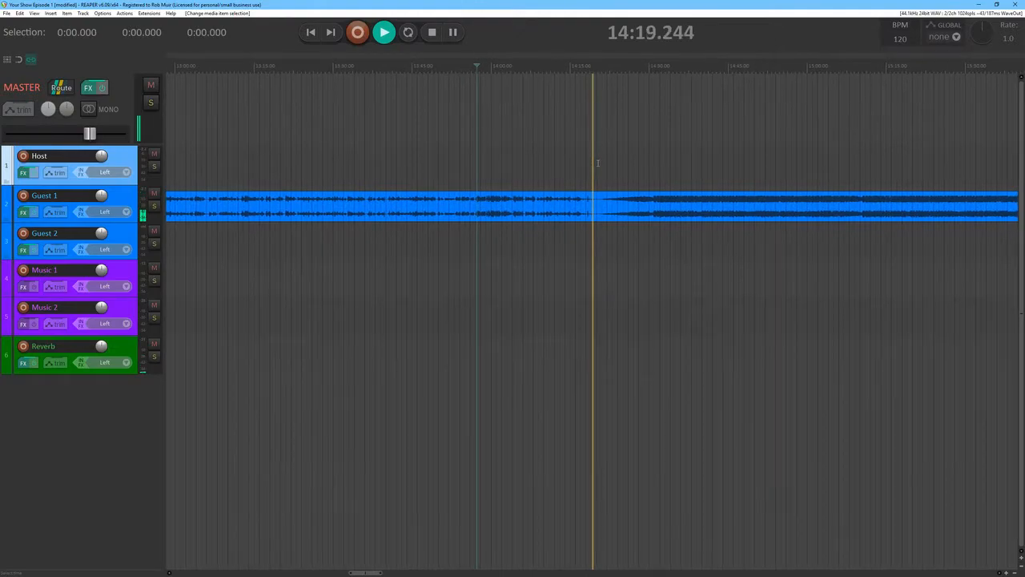
key(space)
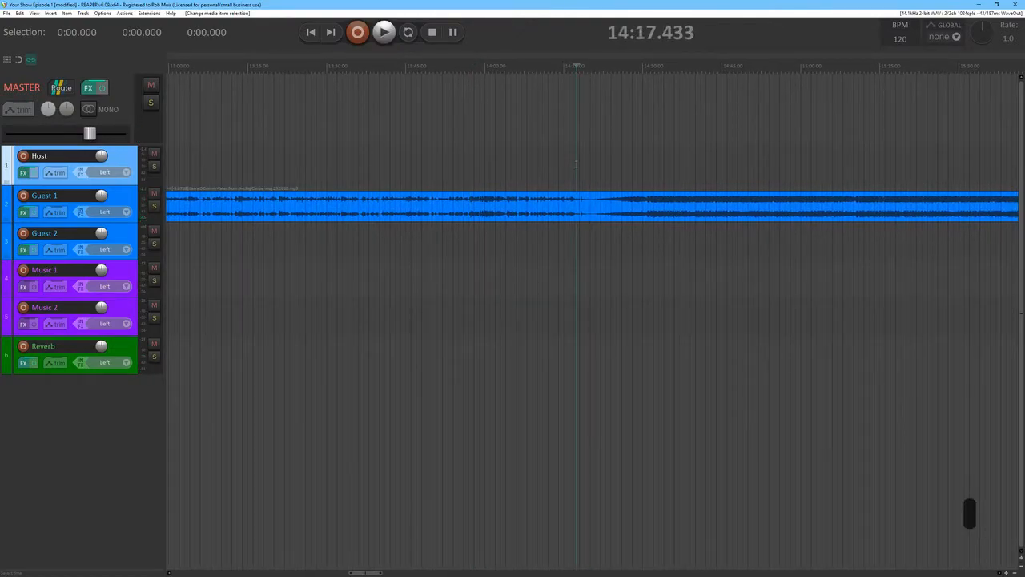
Audition the last words before the quiet gap and split the Guest 1 recording at 14:17.219
scroll(585, 168, up, 4)
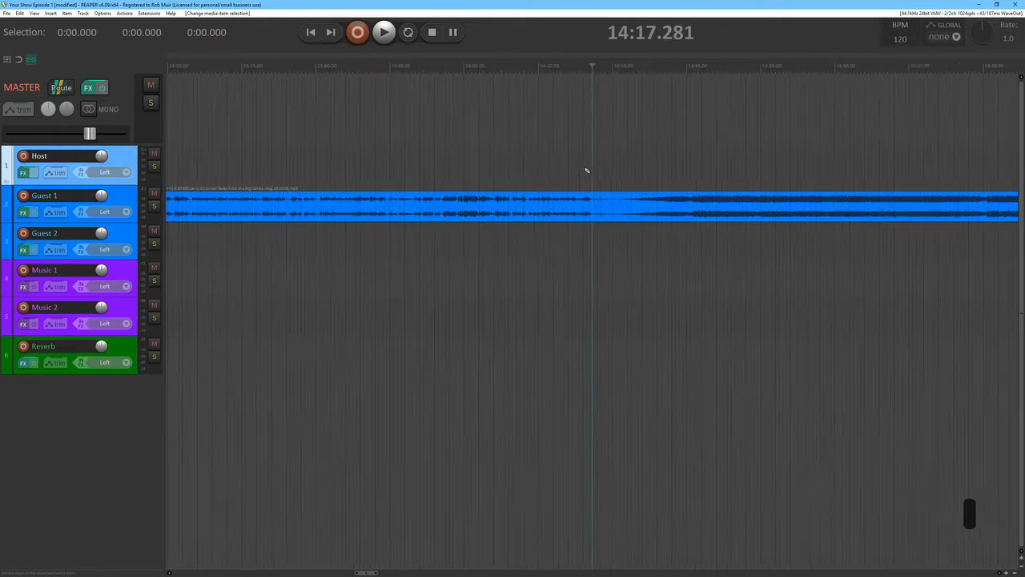
click(544, 153)
key(space)
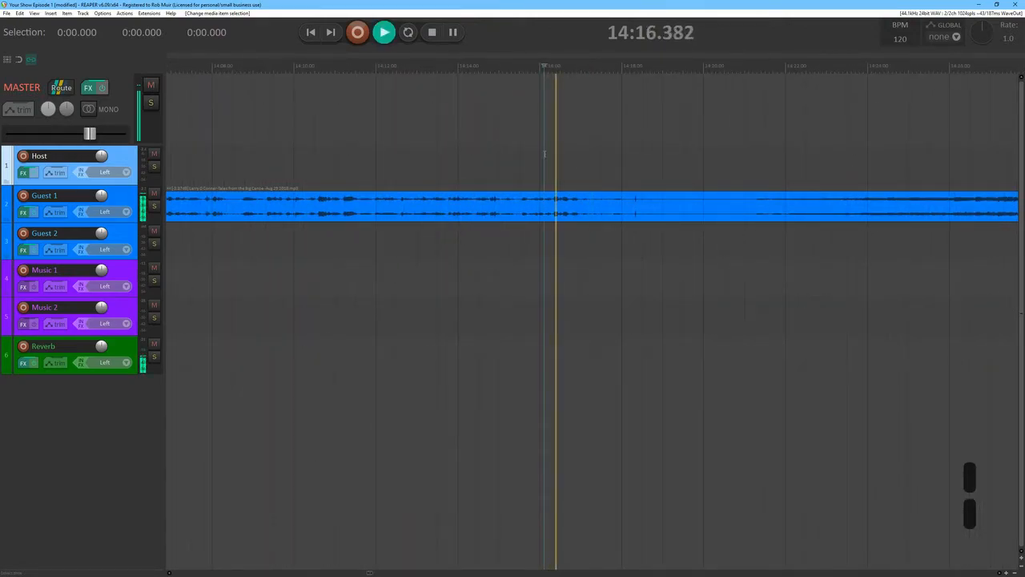
key(space)
click(568, 170)
click(566, 165)
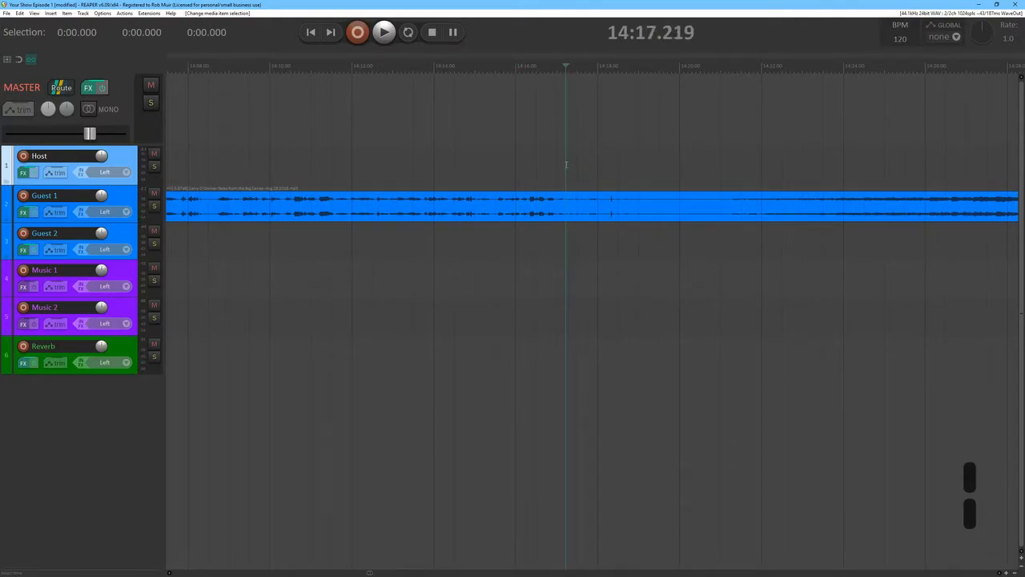
key(e)
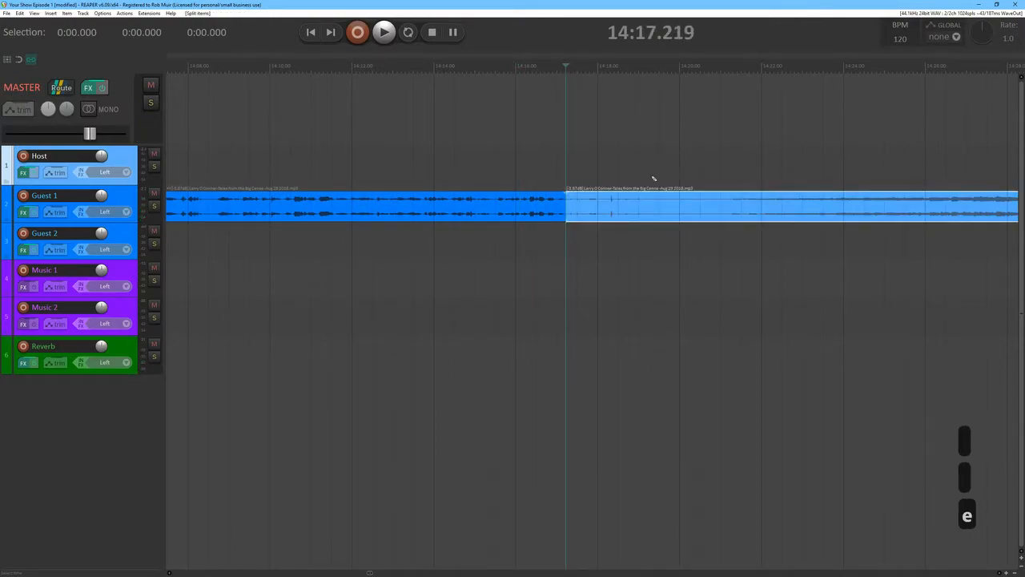
Play spots in the section after the split, from 15:49.940 and around 17:29, to locate where the dense waveform ends
scroll(652, 175, down, 6)
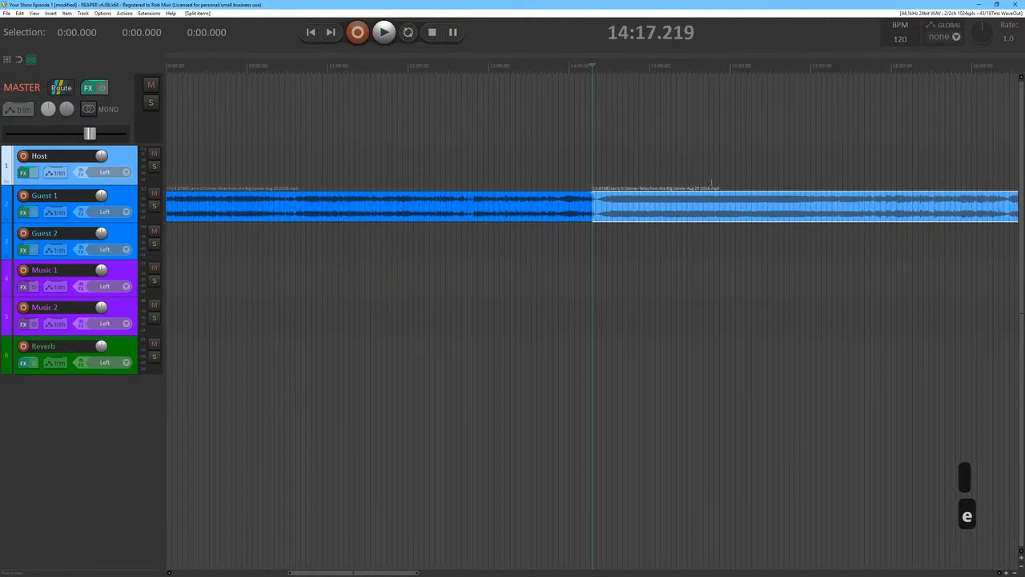
scroll(653, 168, down, 2)
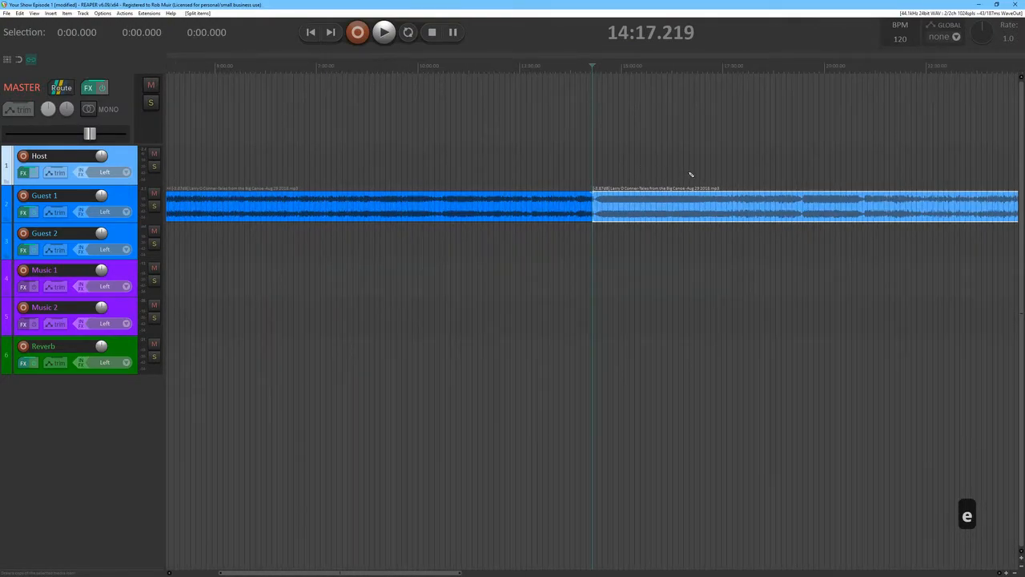
click(655, 169)
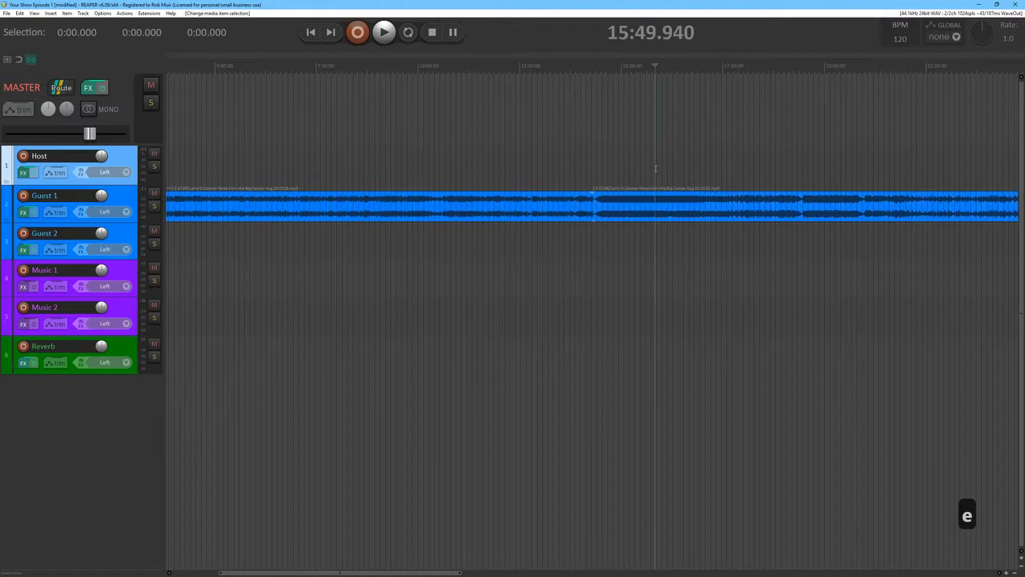
key(space)
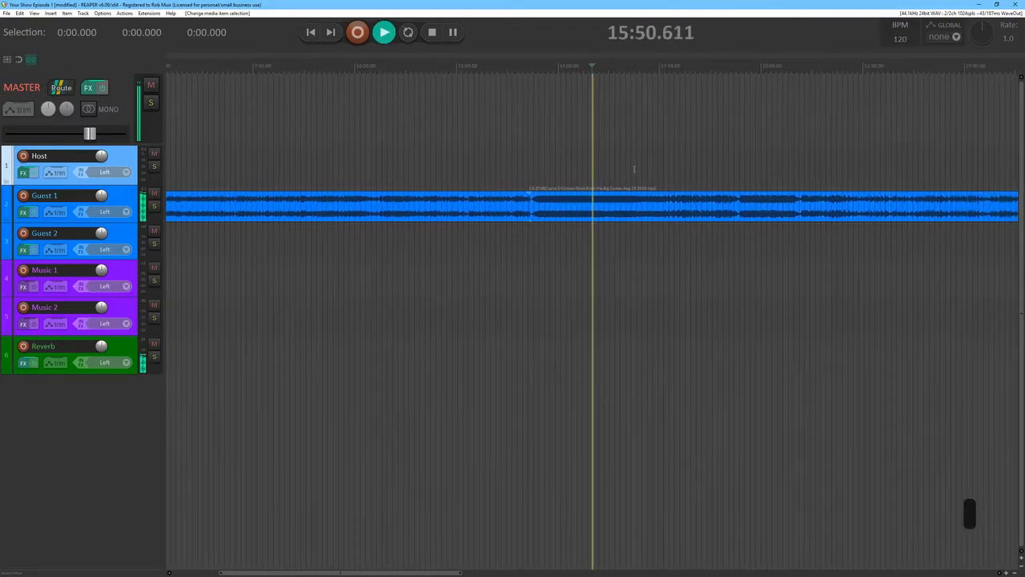
click(657, 166)
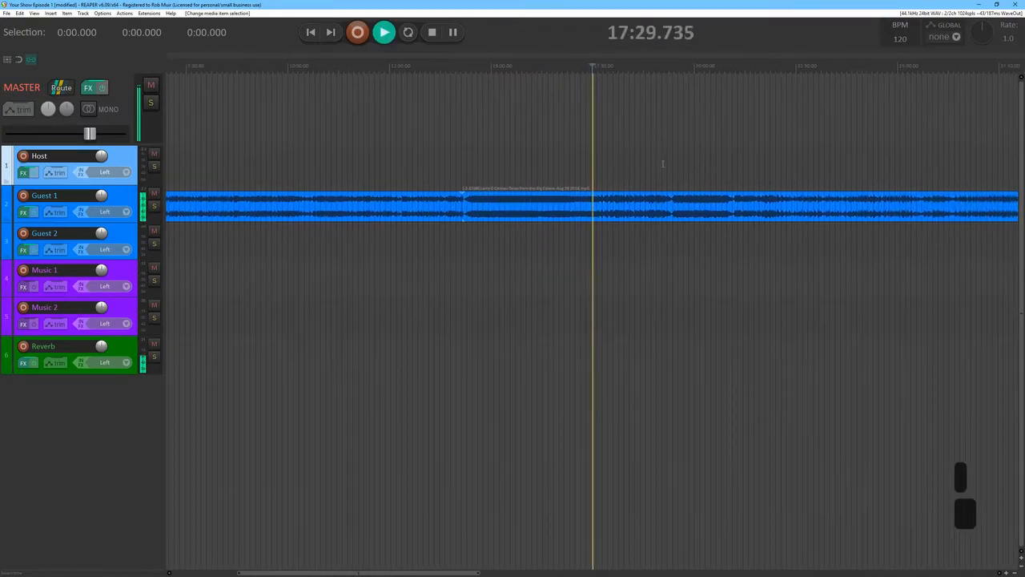
click(610, 165)
scroll(590, 165, up, 5)
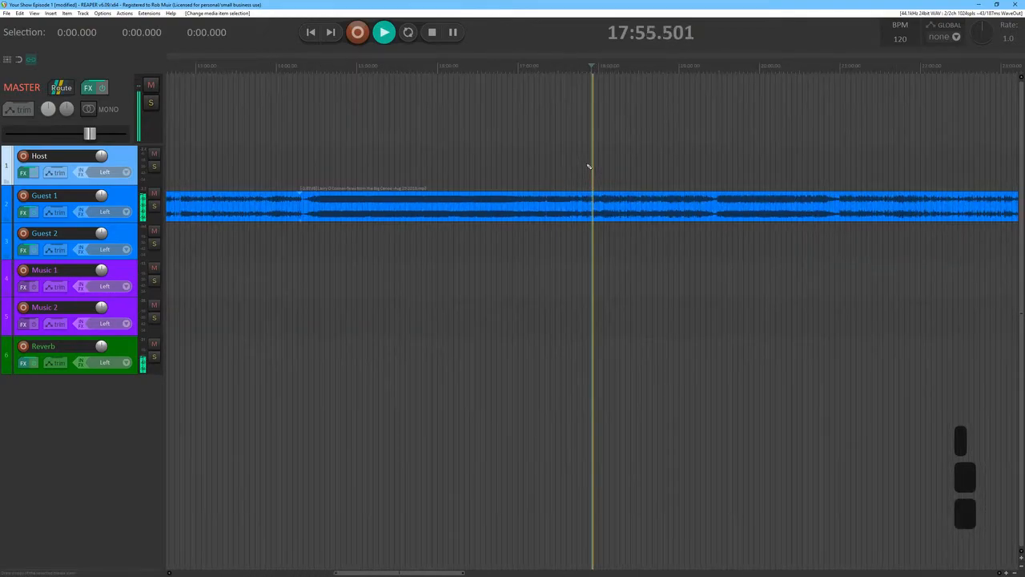
key(space)
Audition the end of the unwanted section from 17:30.887 and split the Guest 1 recording at 17:41.242
key(space)
scroll(503, 163, up, 3)
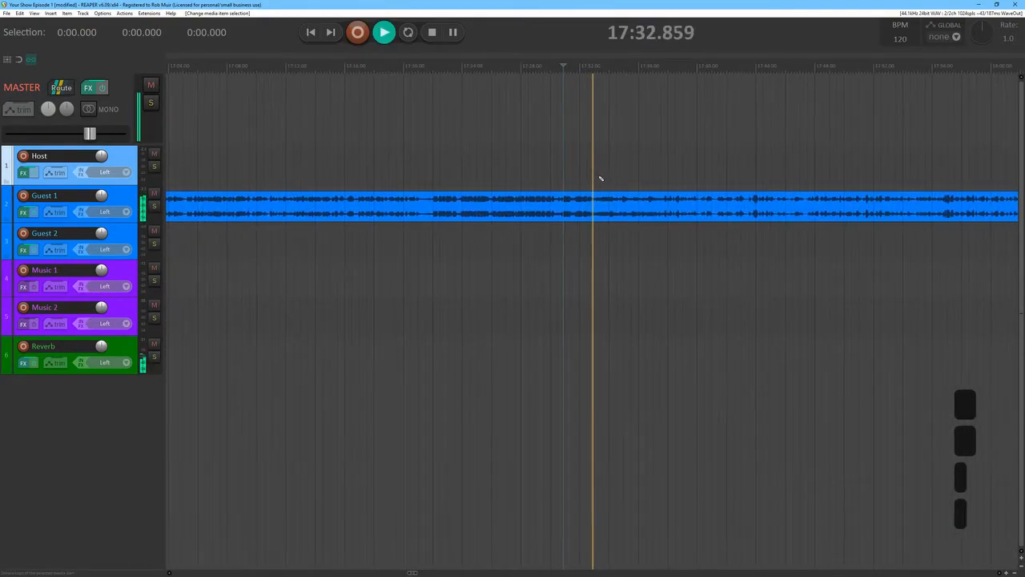
scroll(607, 175, down, 2)
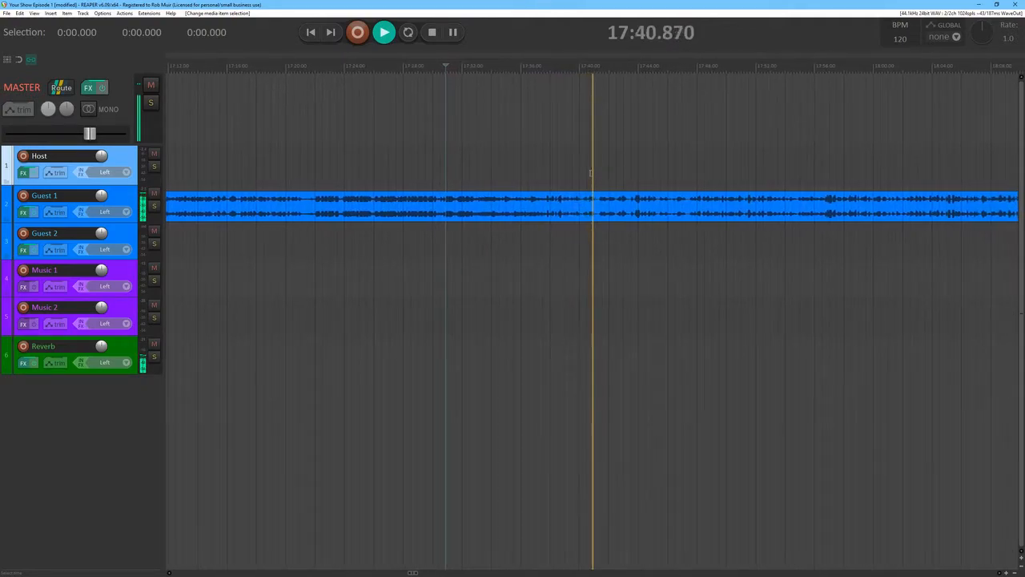
key(space)
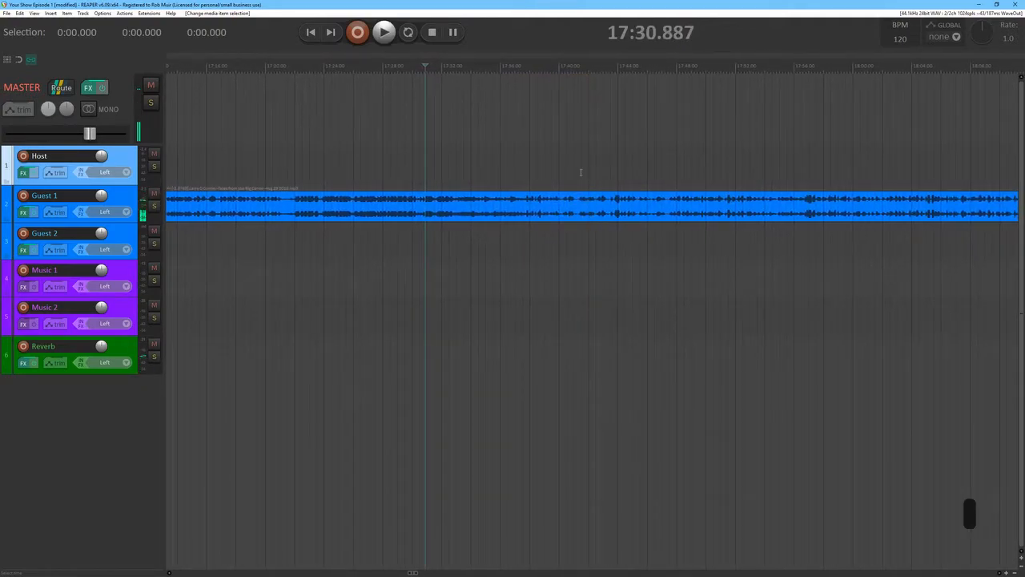
click(577, 172)
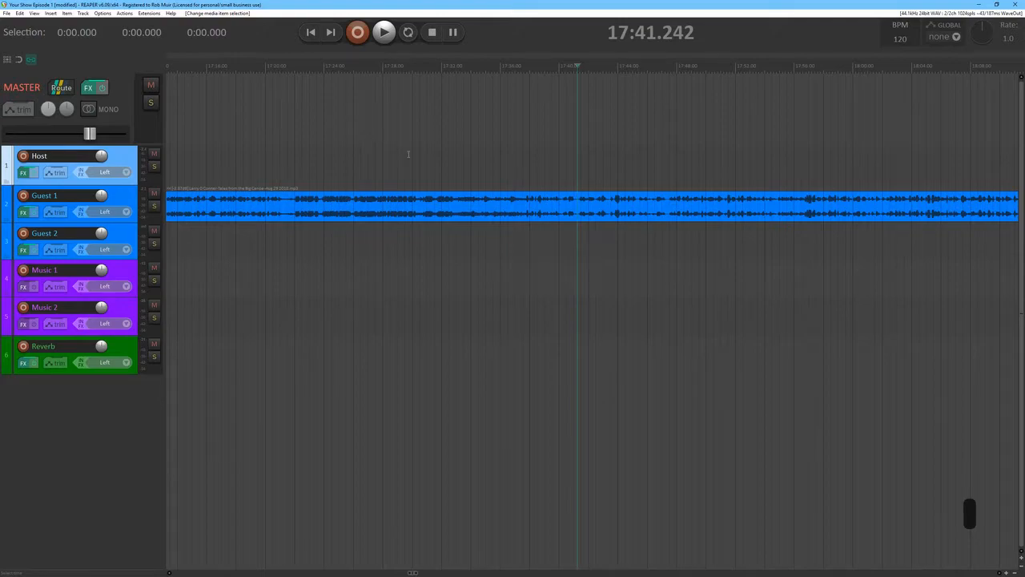
key(s)
scroll(448, 233, down, 5)
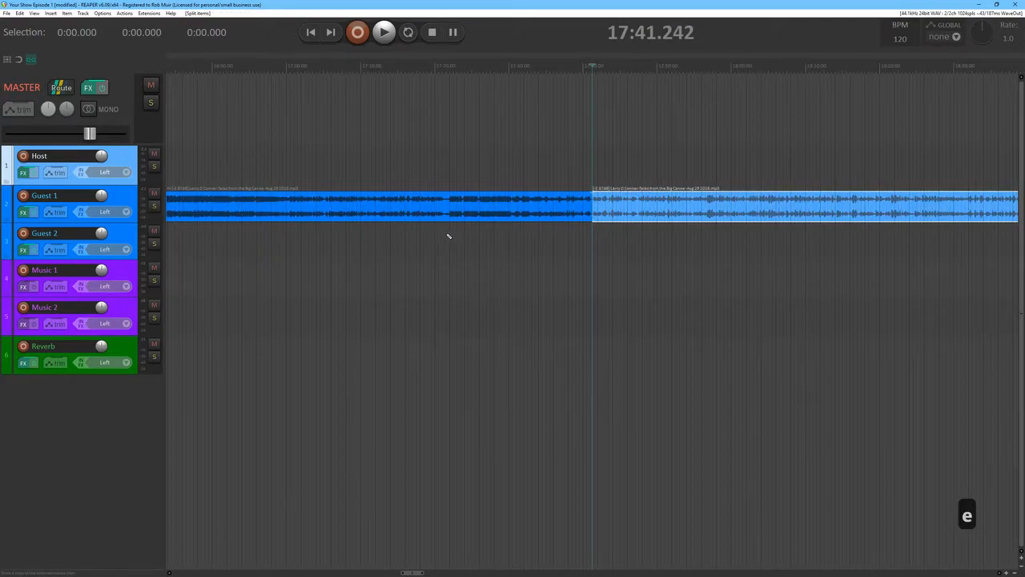
scroll(443, 230, down, 2)
scroll(436, 228, down, 3)
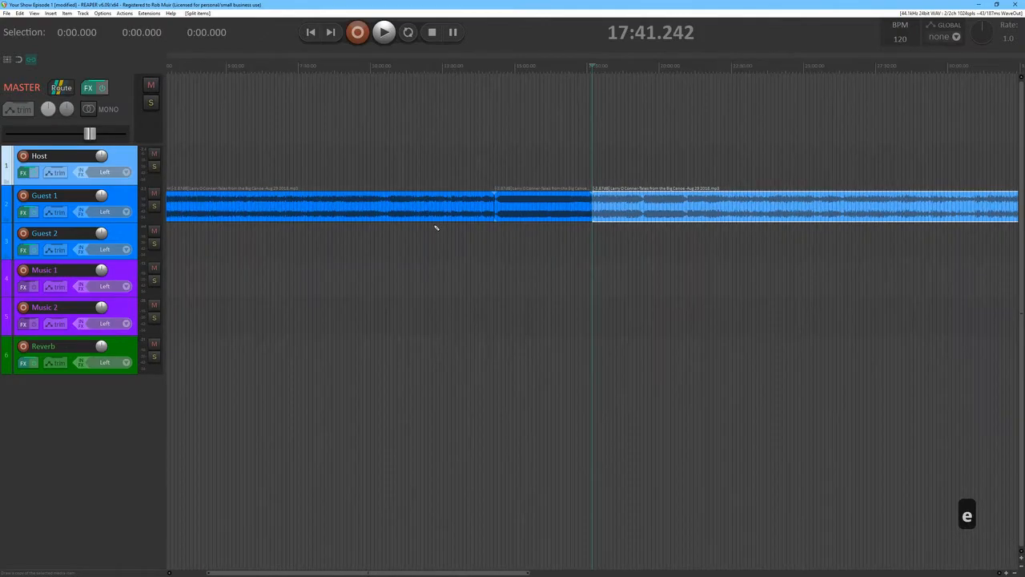
Delete the Guest 1 section between the splits at 14:17.219 and 17:41.242 and move the following part back towards the earlier one
click(529, 212)
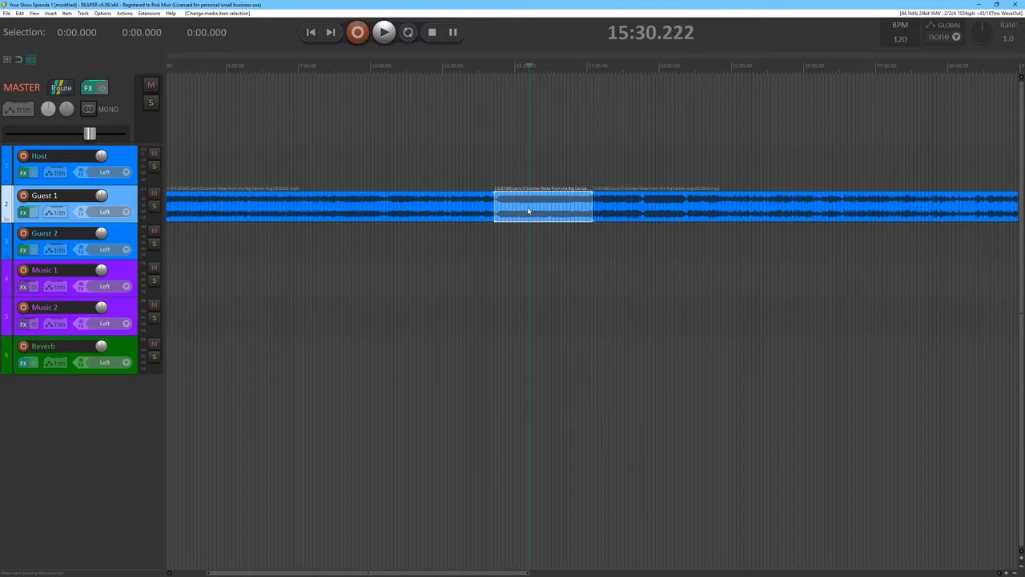
key(Delete)
drag(618, 217, 517, 213)
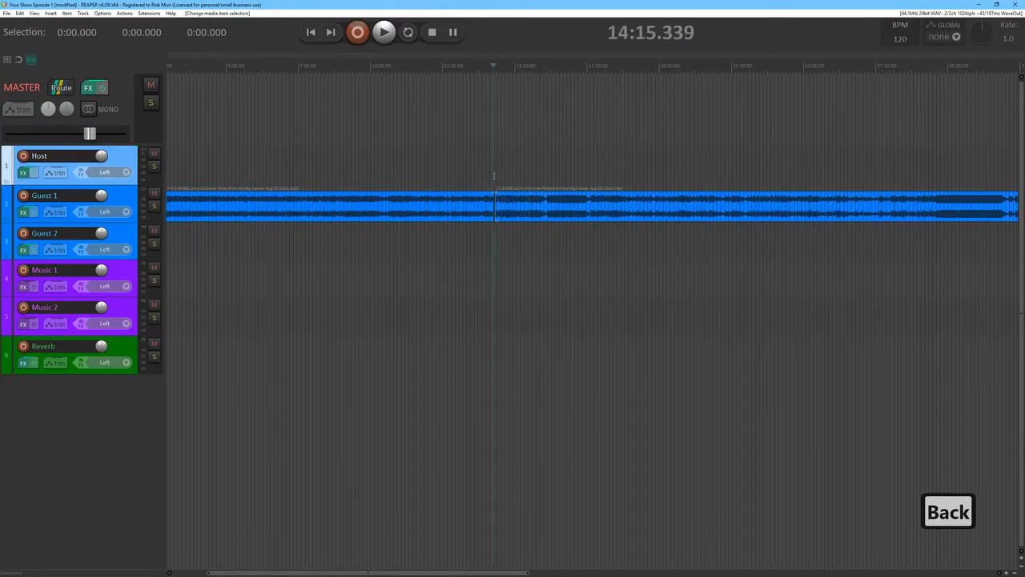
Close the remaining gap near 14:17 by sliding the later Guest 1 part back until it slightly overlaps the earlier one in a short crossfade
scroll(549, 192, up, 3)
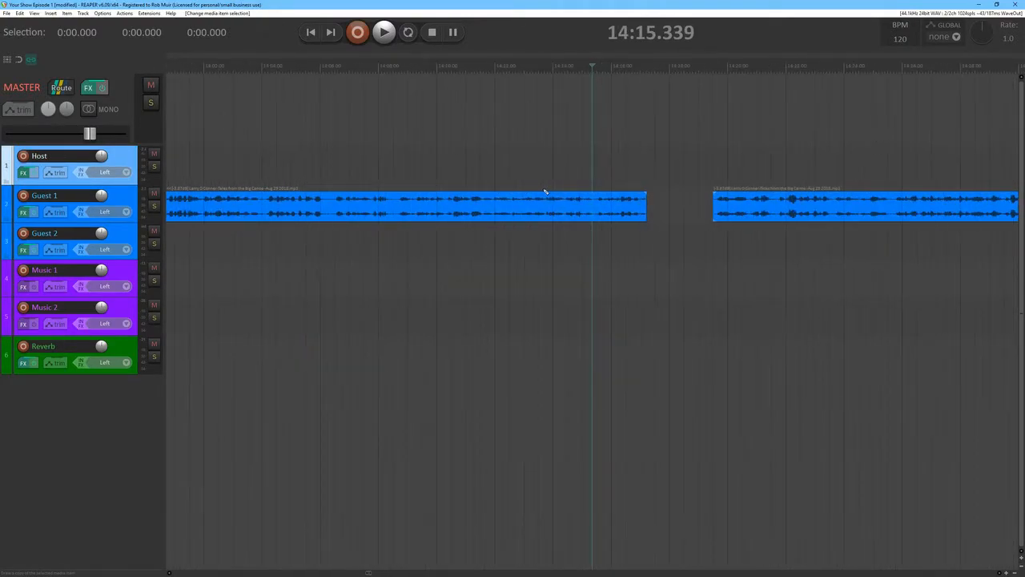
drag(749, 214, 683, 212)
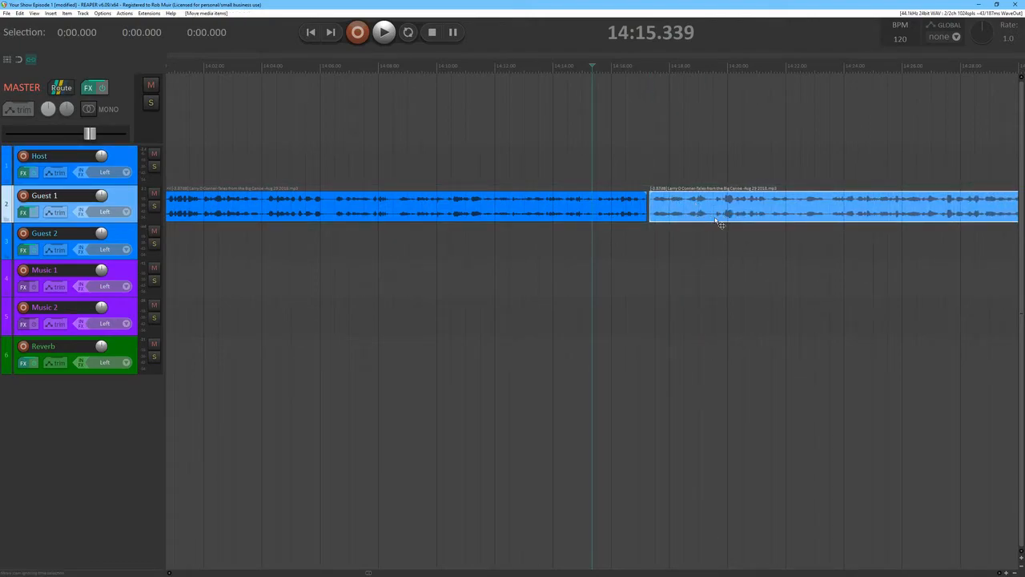
drag(717, 221, 713, 221)
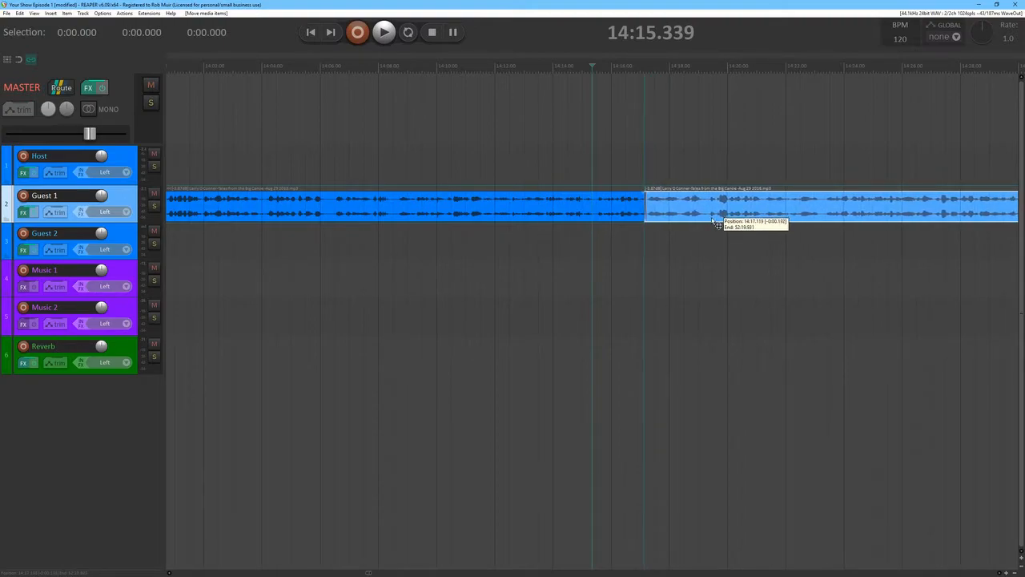
click(644, 166)
scroll(645, 169, up, 3)
scroll(645, 168, up, 2)
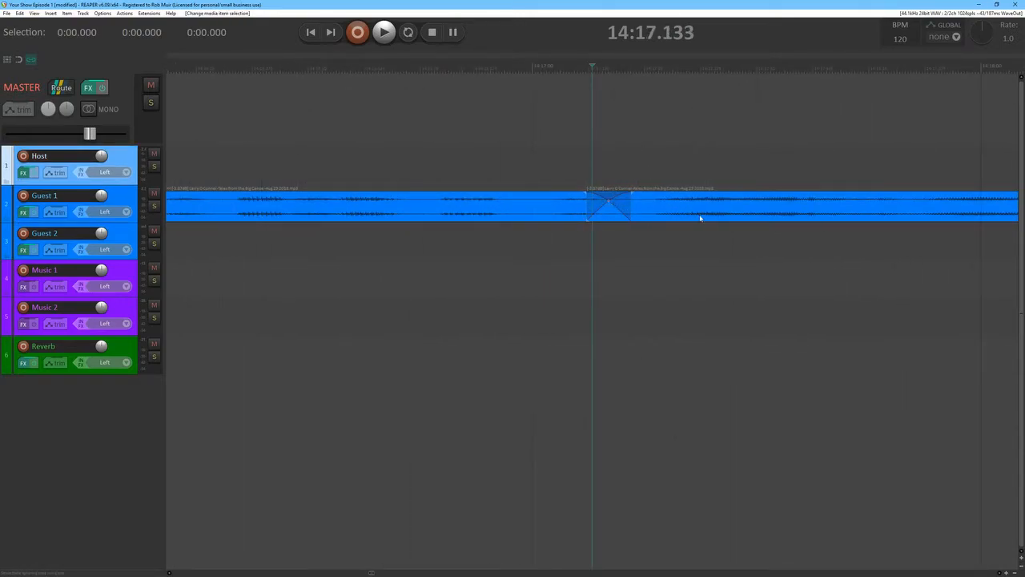
mouse_move(718, 218)
mouse_down()
mouse_move(820, 220)
mouse_move(718, 221)
mouse_up()
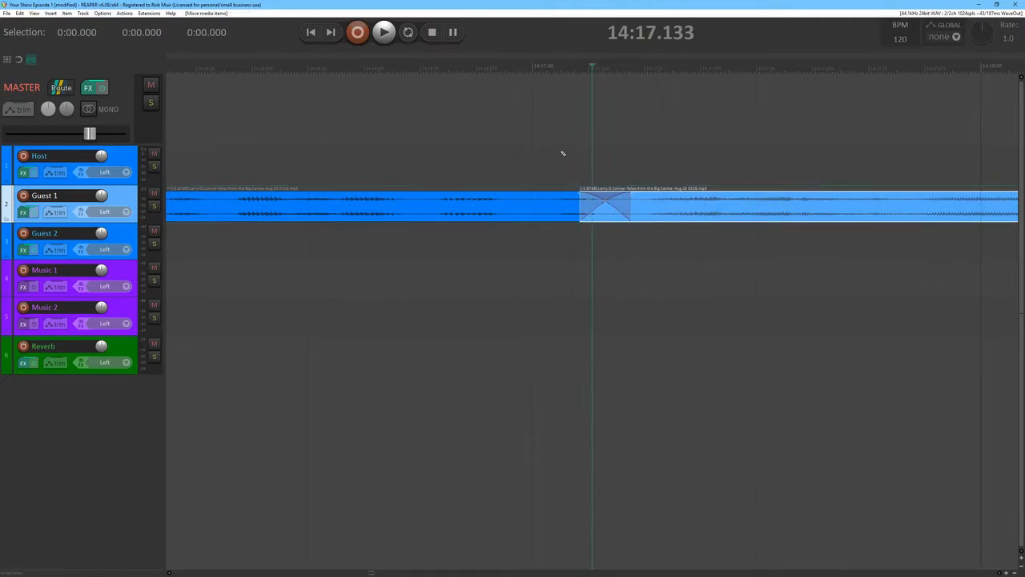
Audition the Guest 1 join from just before 14:17 and locate the start of the unwanted words near 14:19
scroll(563, 152, down, 5)
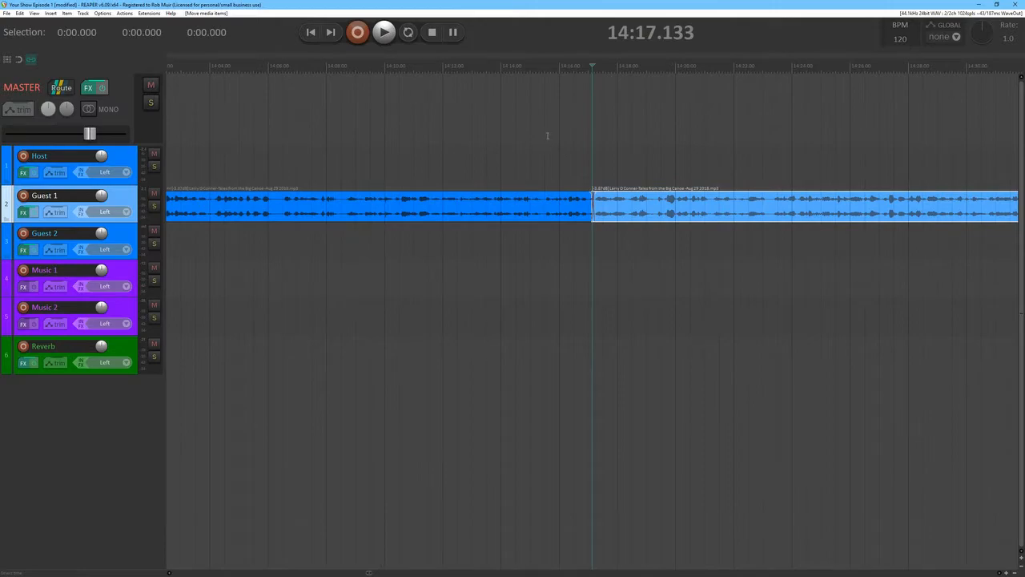
click(574, 137)
key(space)
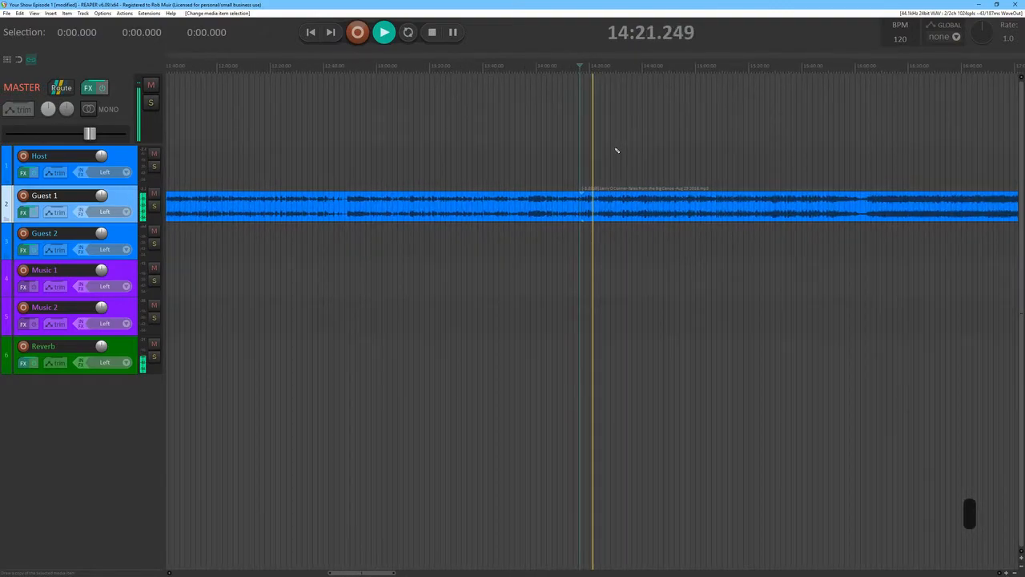
scroll(615, 150, up, 8)
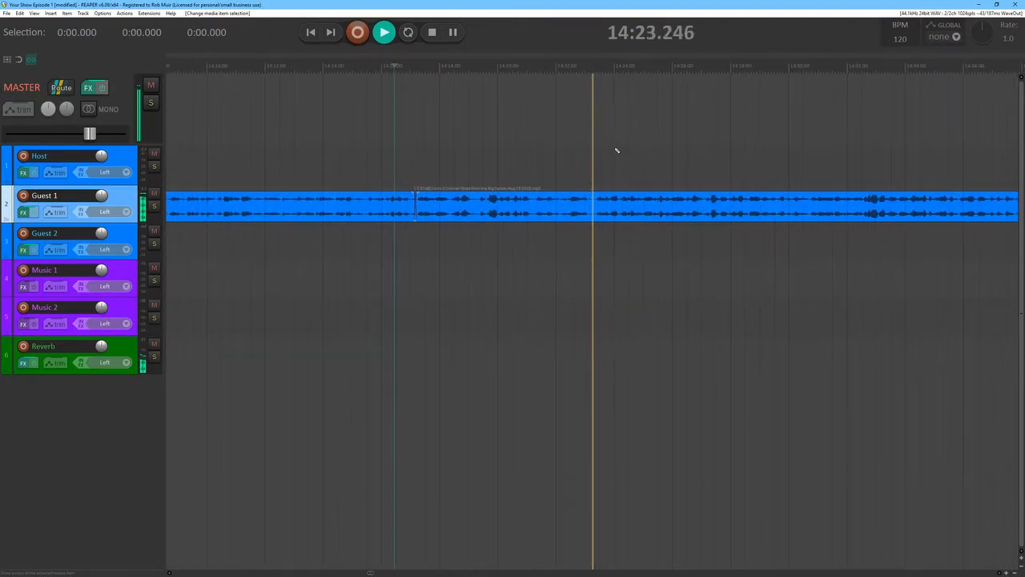
click(447, 148)
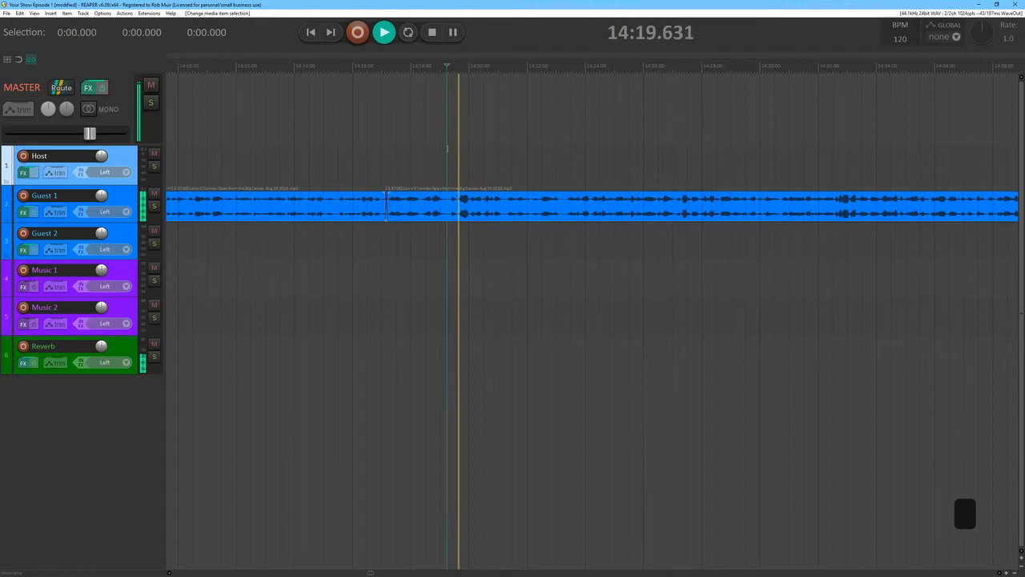
key(space)
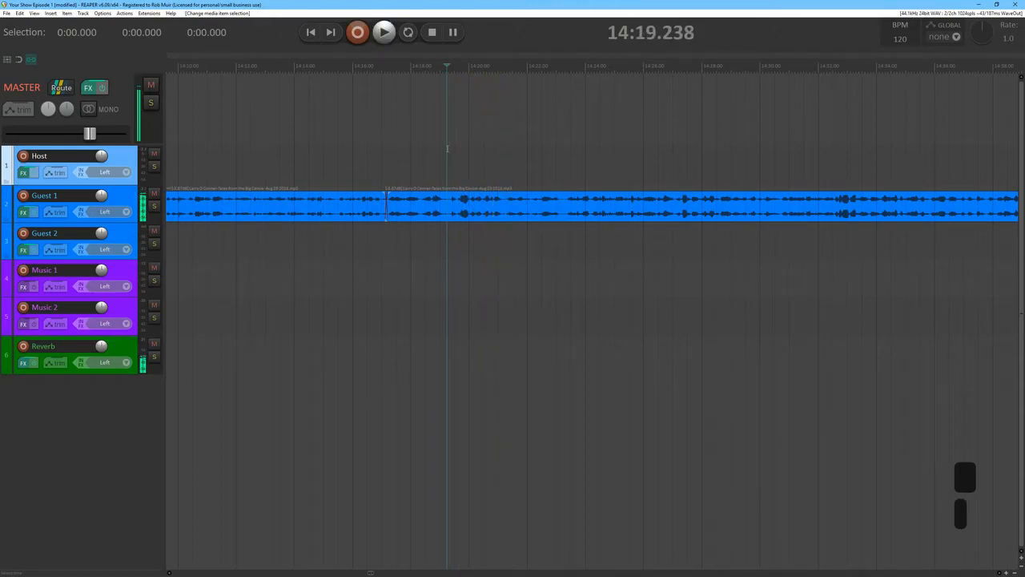
Mark the unwanted words shortly after the join and split the Guest 1 recording at 14:19.251 and 14:21.219
click(448, 148)
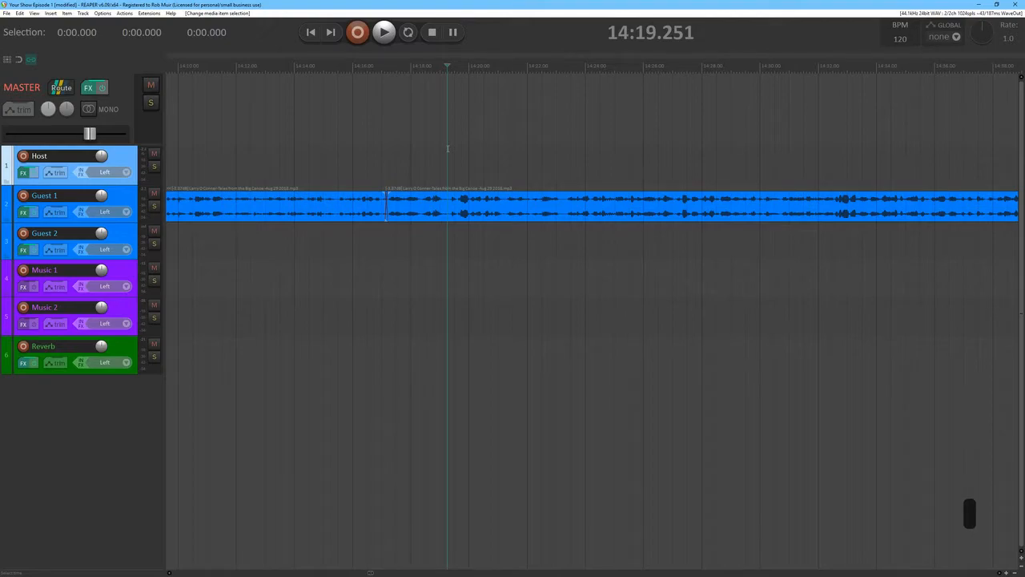
drag(447, 146, 504, 148)
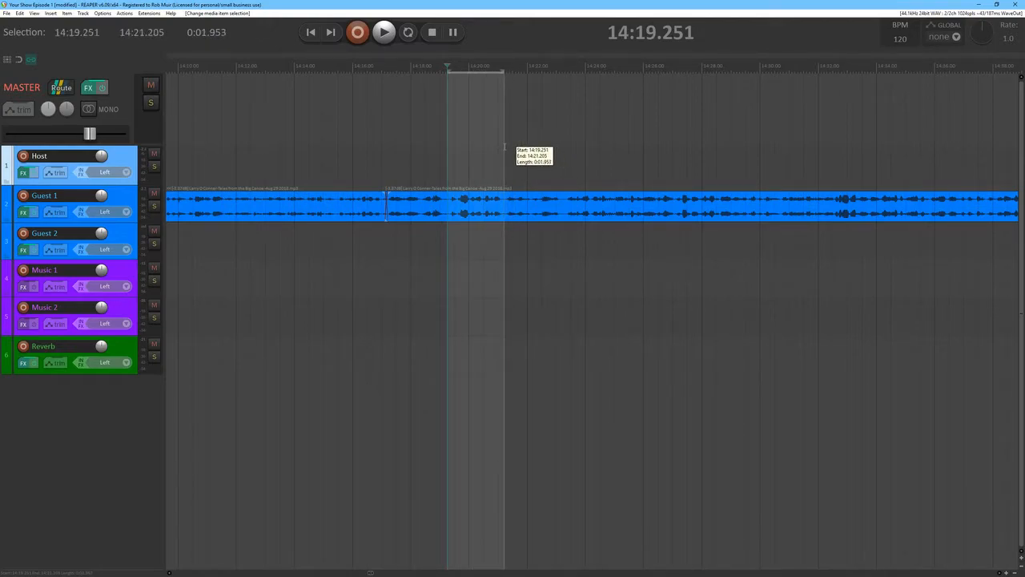
key(e)
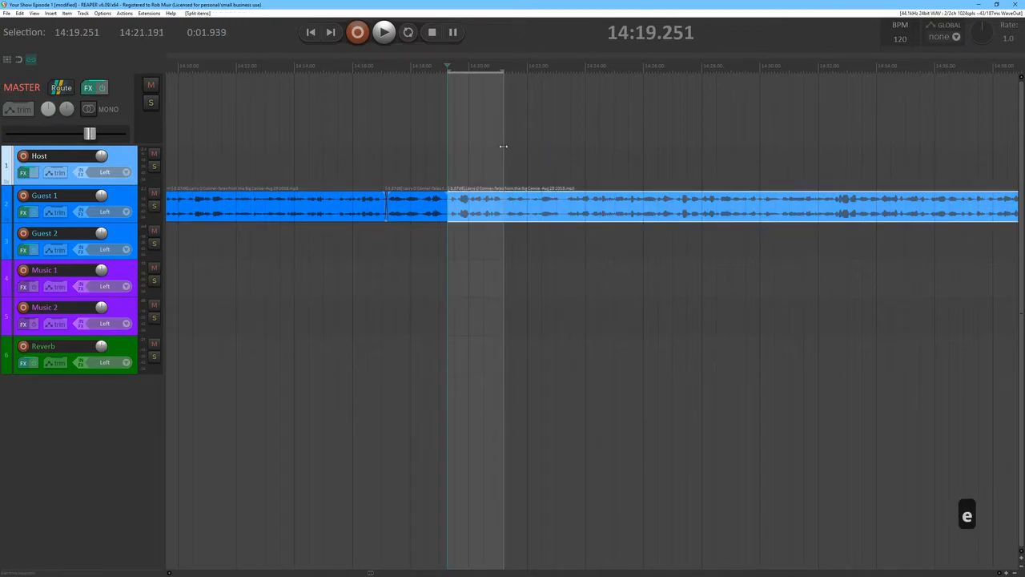
click(505, 146)
key(e)
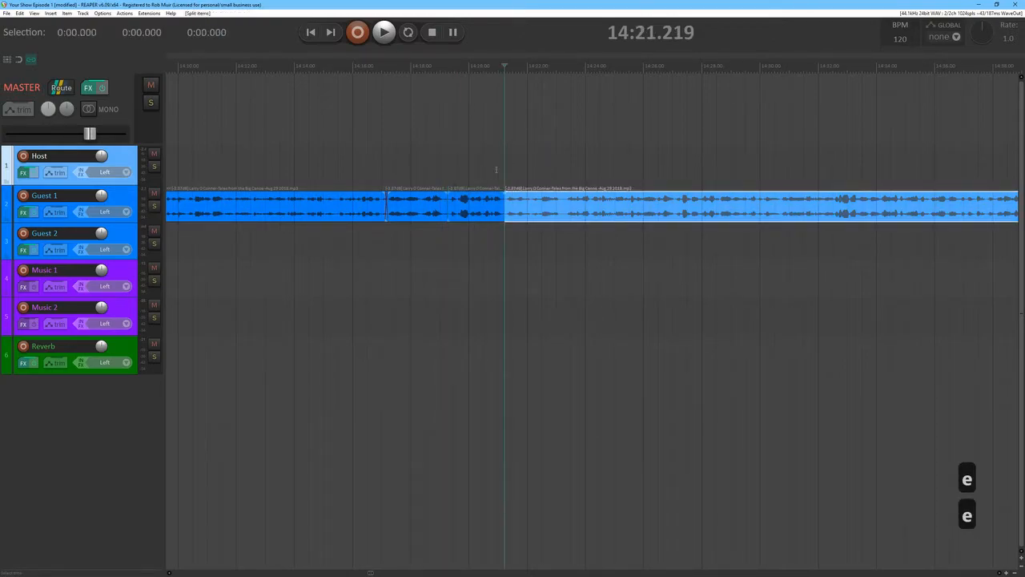
Delete the short Guest 1 piece between the two new splits and move the following part back to close the gap
click(467, 215)
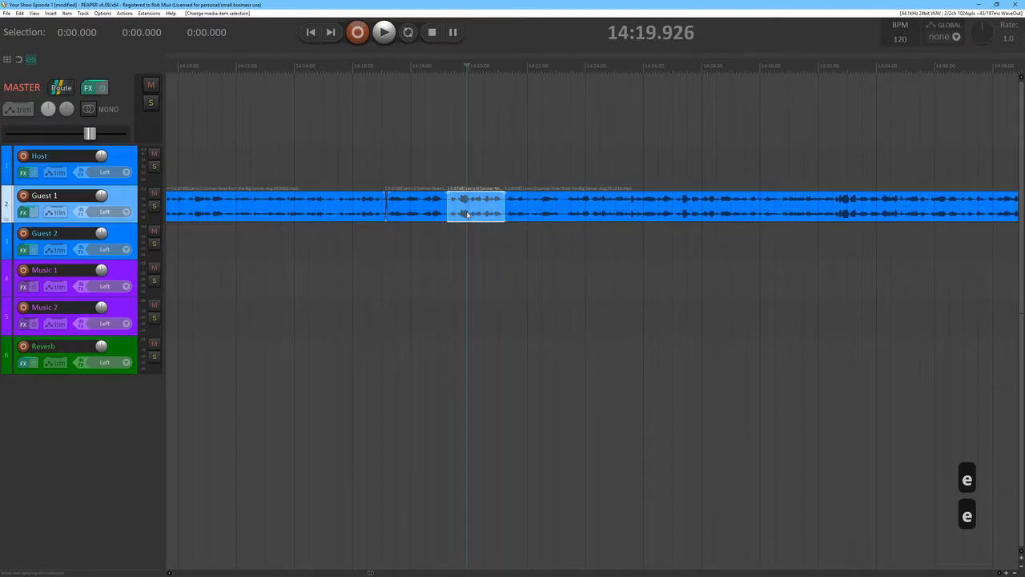
key(BackSpace)
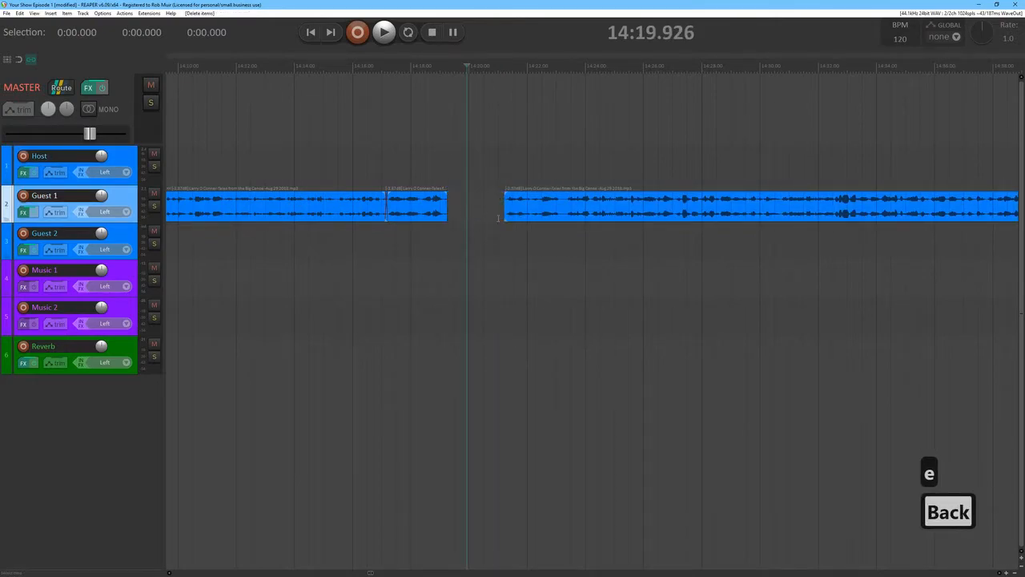
drag(564, 217, 506, 221)
Audition both Guest 1 joins by playing from 14:16.238 past the edited section
click(359, 109)
key(space)
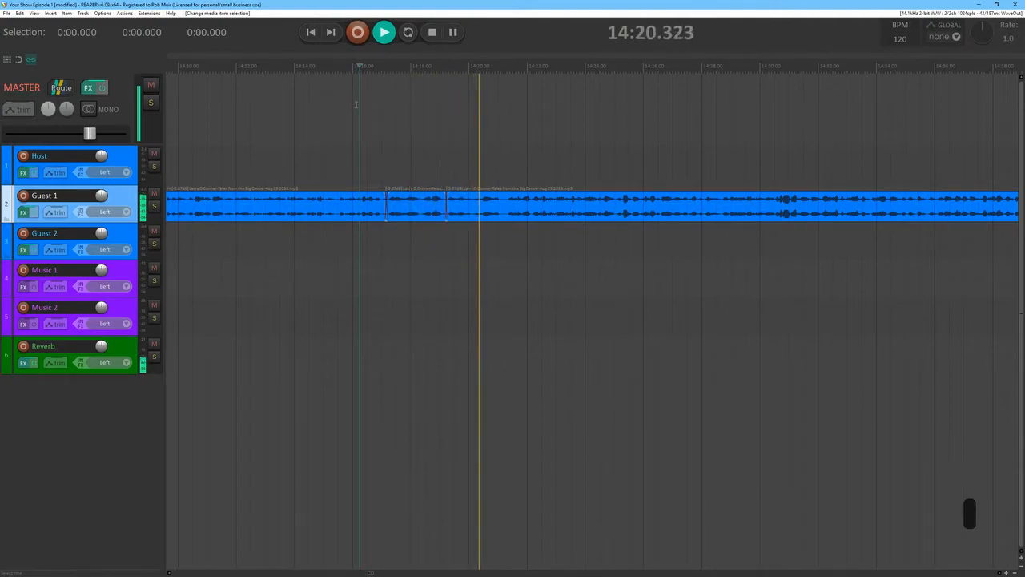
scroll(460, 137, down, 4)
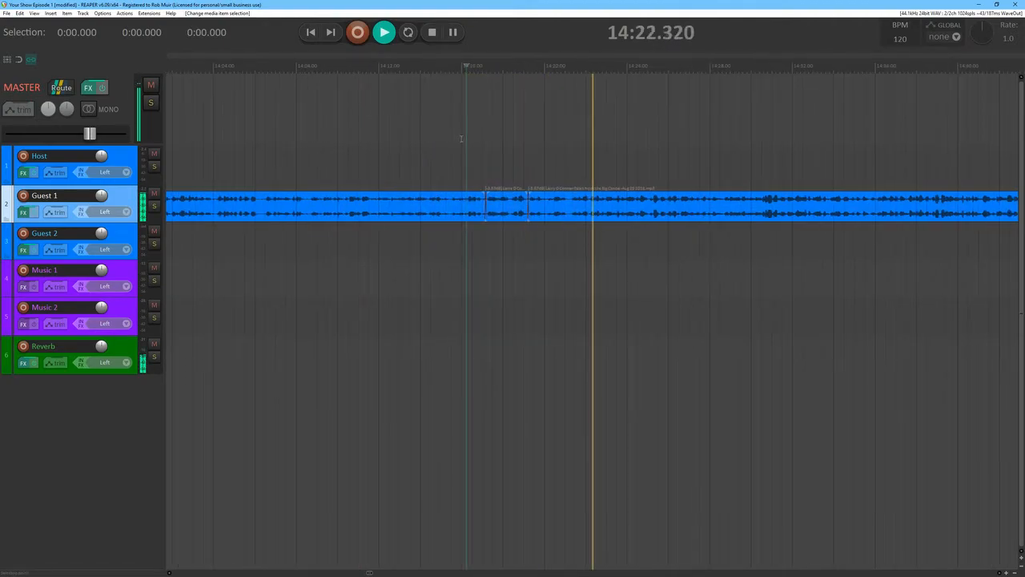
scroll(617, 153, down, 2)
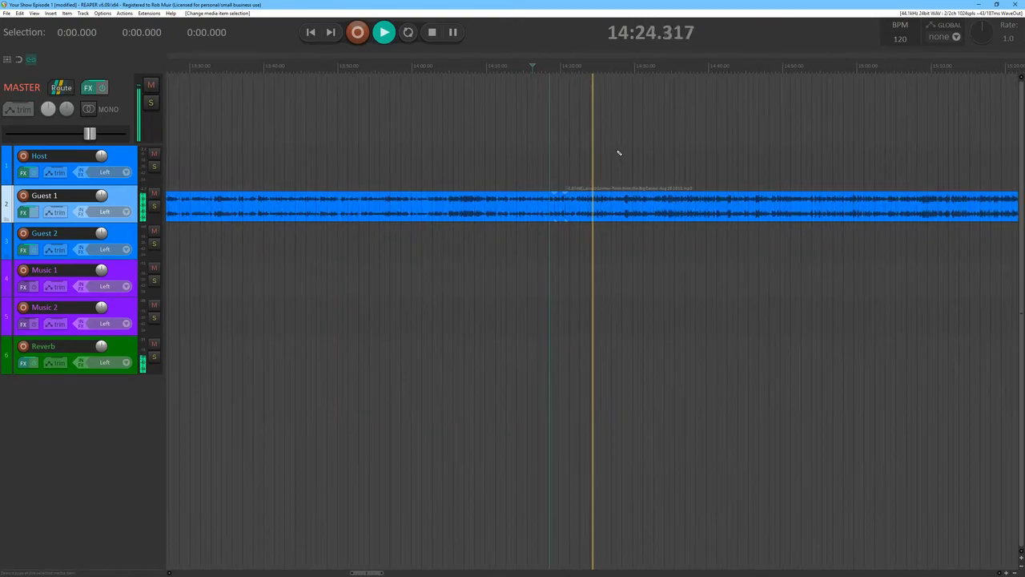
scroll(617, 152, down, 4)
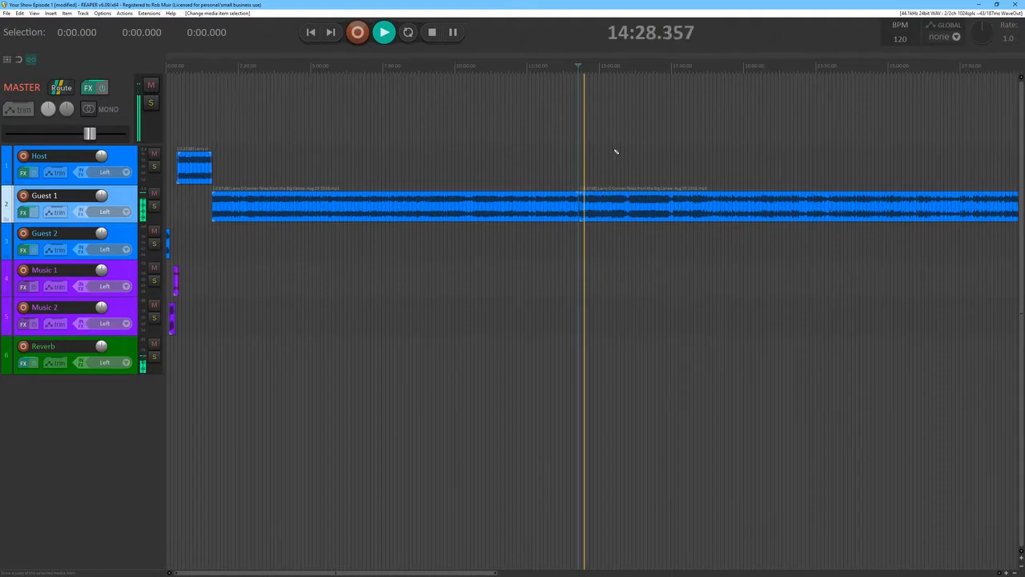
scroll(615, 152, up, 2)
scroll(614, 152, up, 1)
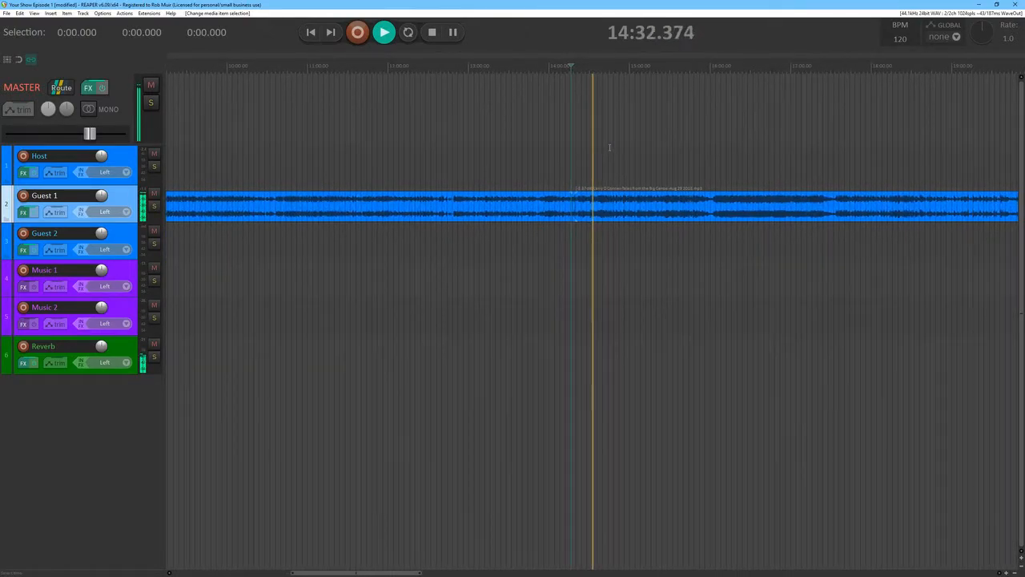
key(space)
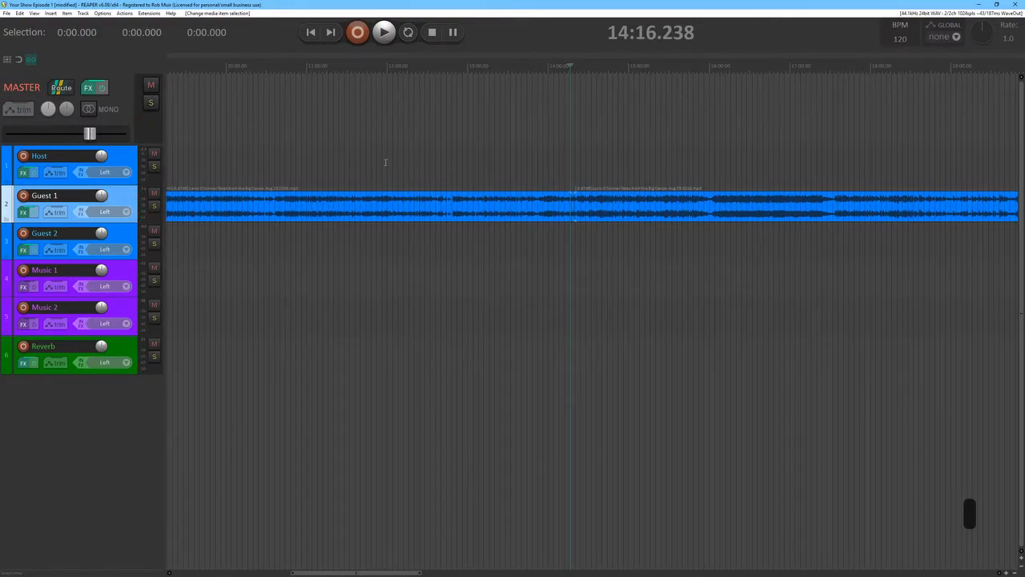
Find the quiet gap in the Guest 1 recording before 13:00 and audition it from 12:45.041
scroll(383, 162, down, 3)
scroll(384, 164, up, 2)
scroll(385, 164, up, 1)
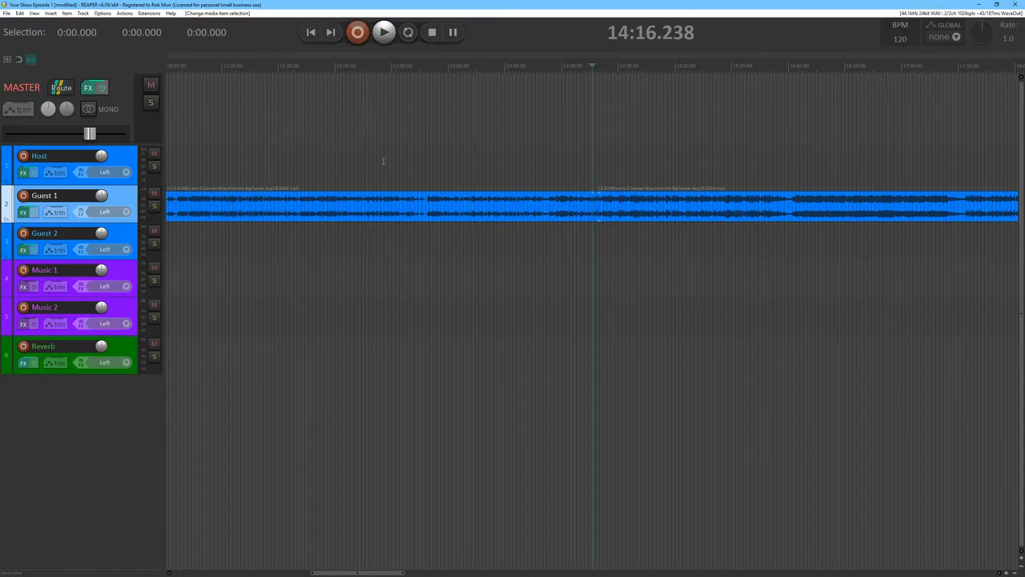
scroll(408, 162, down, 2)
scroll(416, 165, up, 3)
click(350, 175)
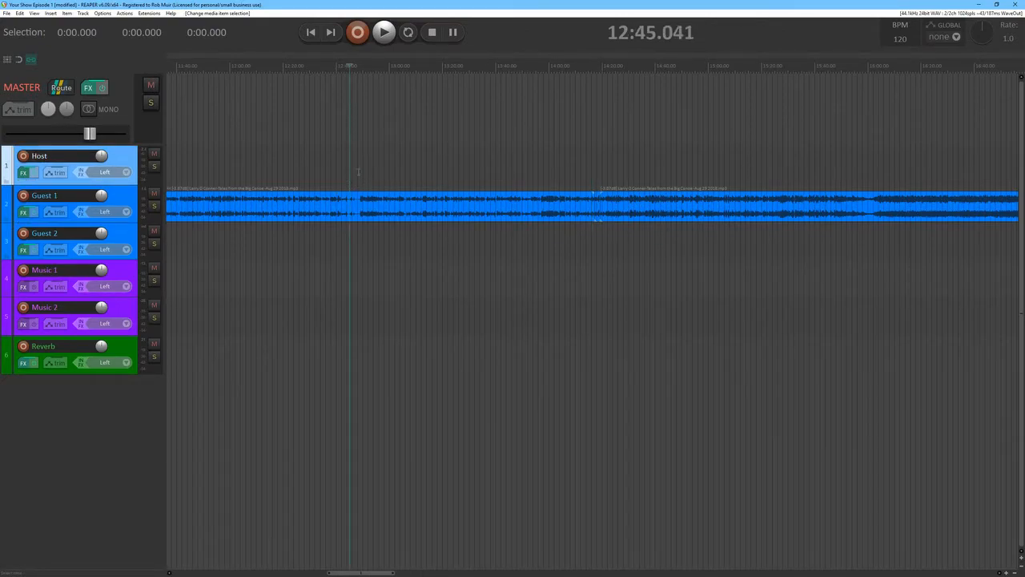
key(space)
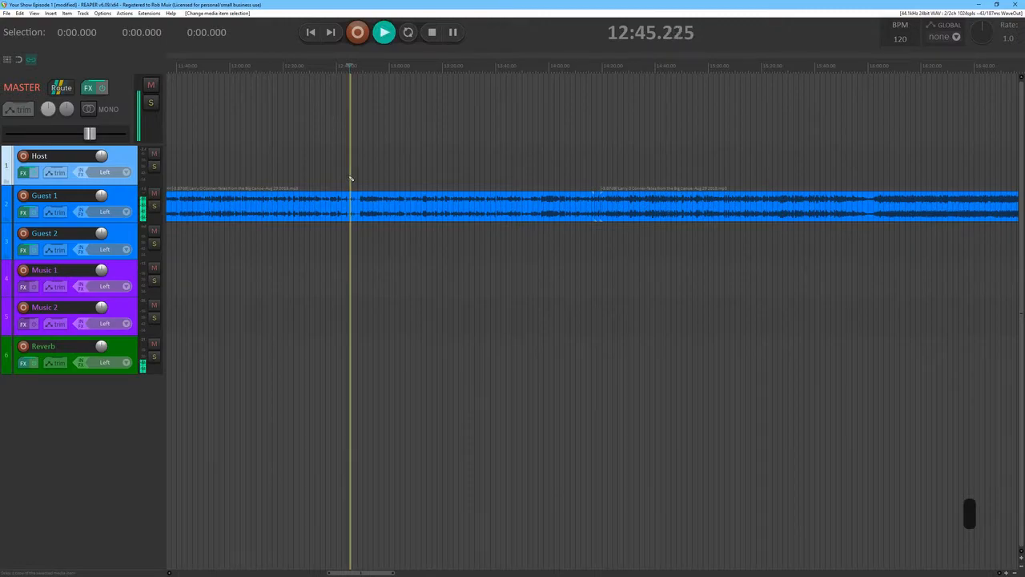
scroll(350, 176, up, 3)
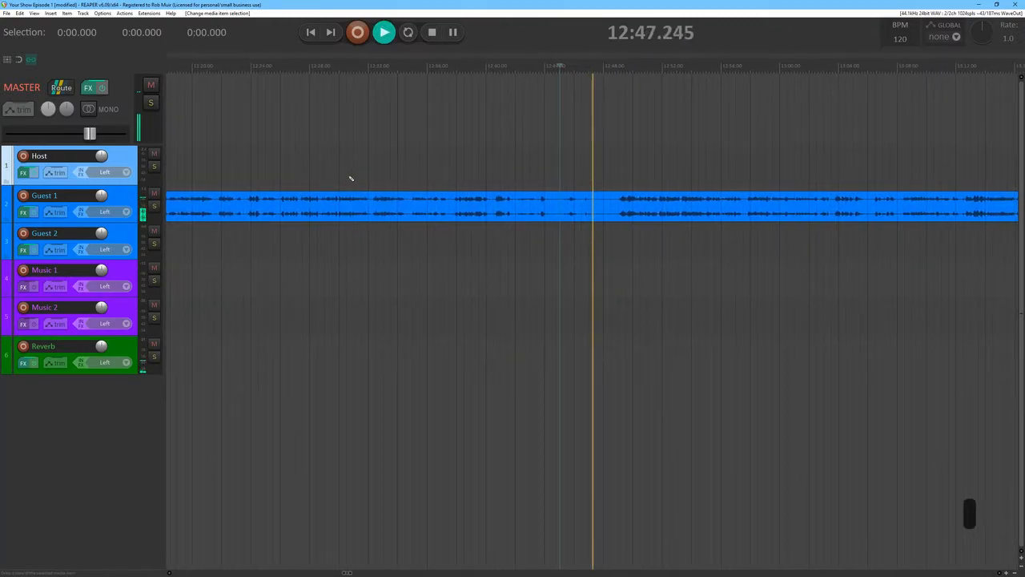
key(space)
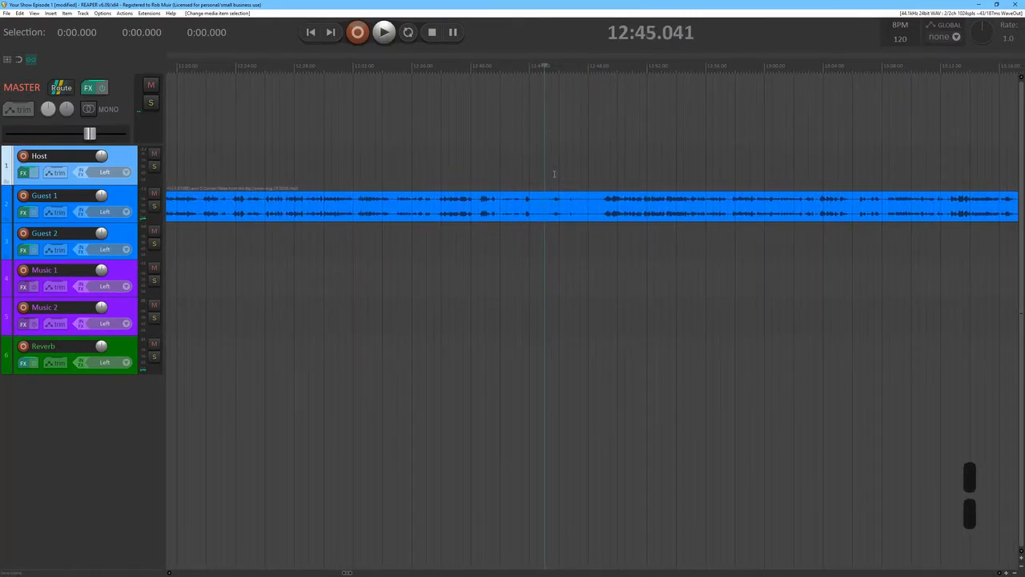
Split the Guest 1 recording at 12:44.700 and 12:48.735 and delete the quiet piece between the splits
click(542, 181)
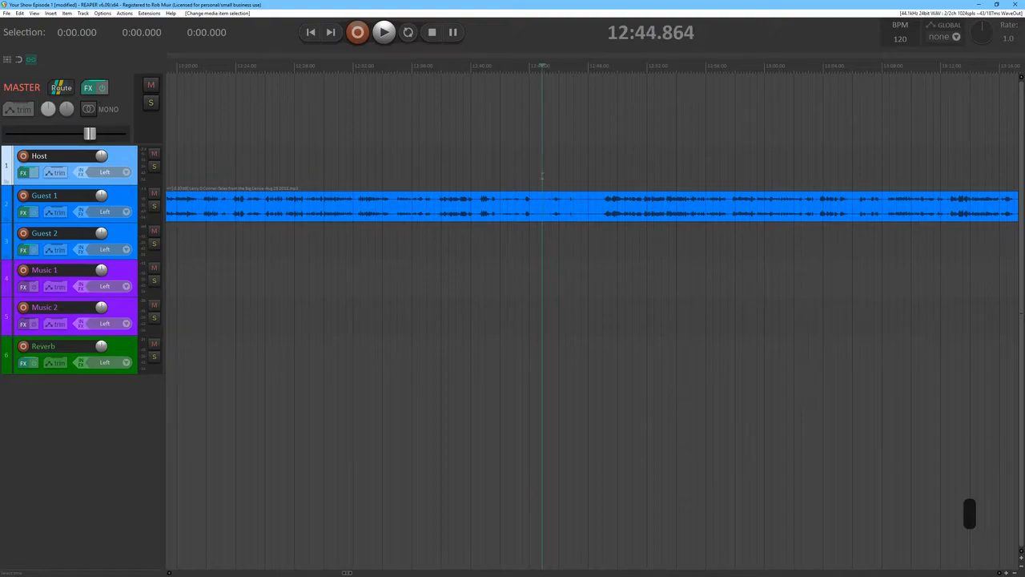
click(539, 160)
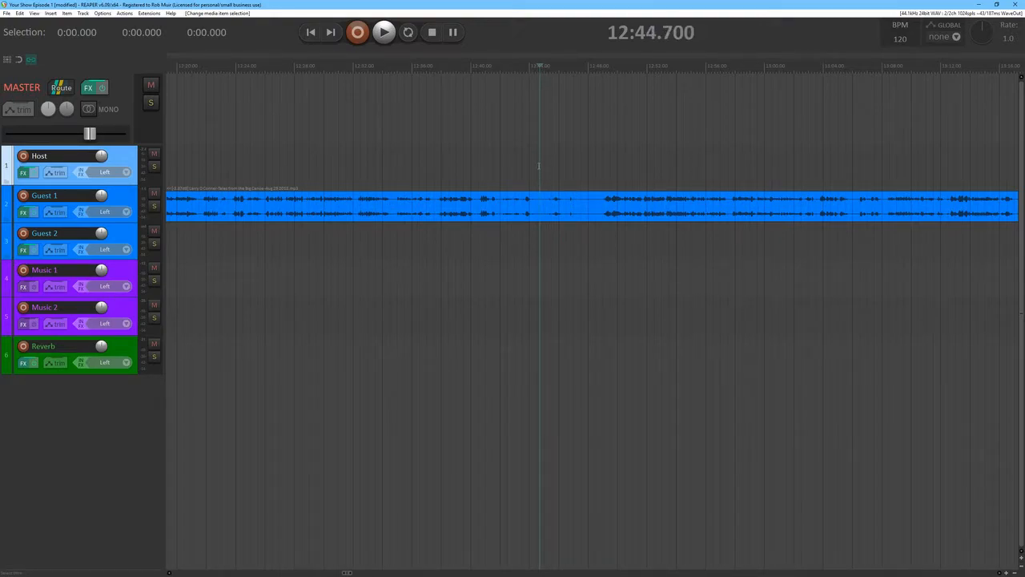
key(e)
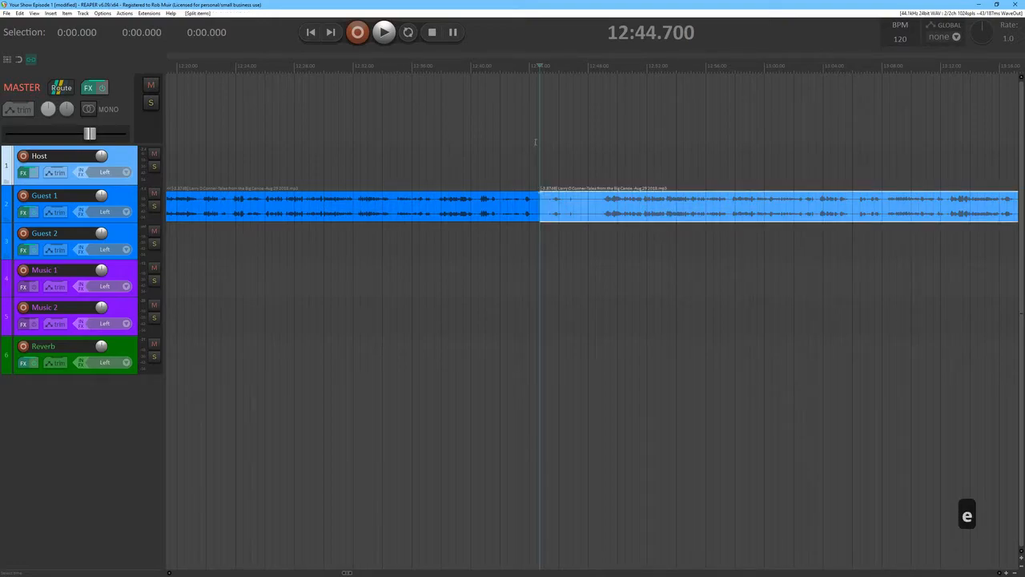
click(599, 165)
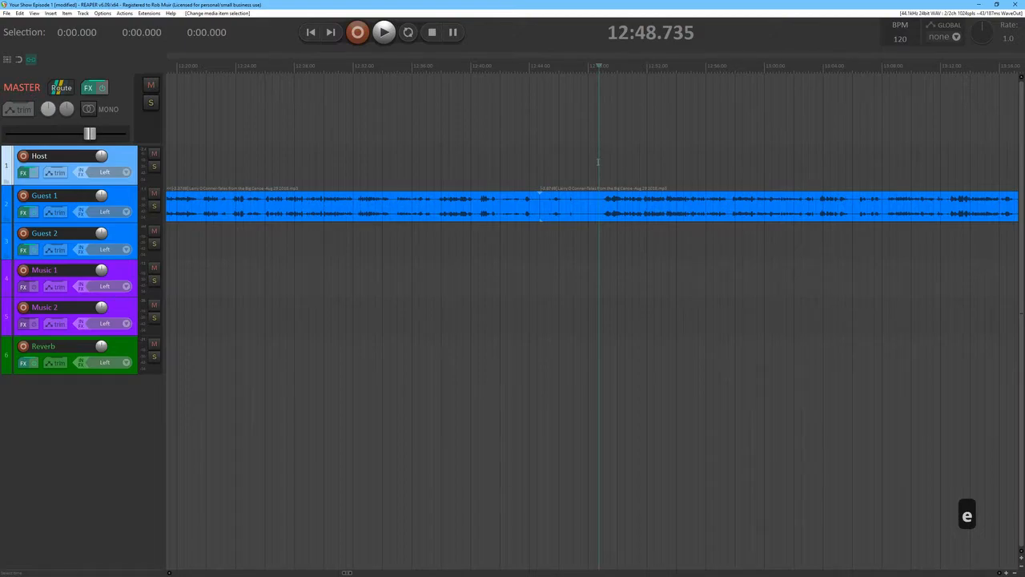
key(e)
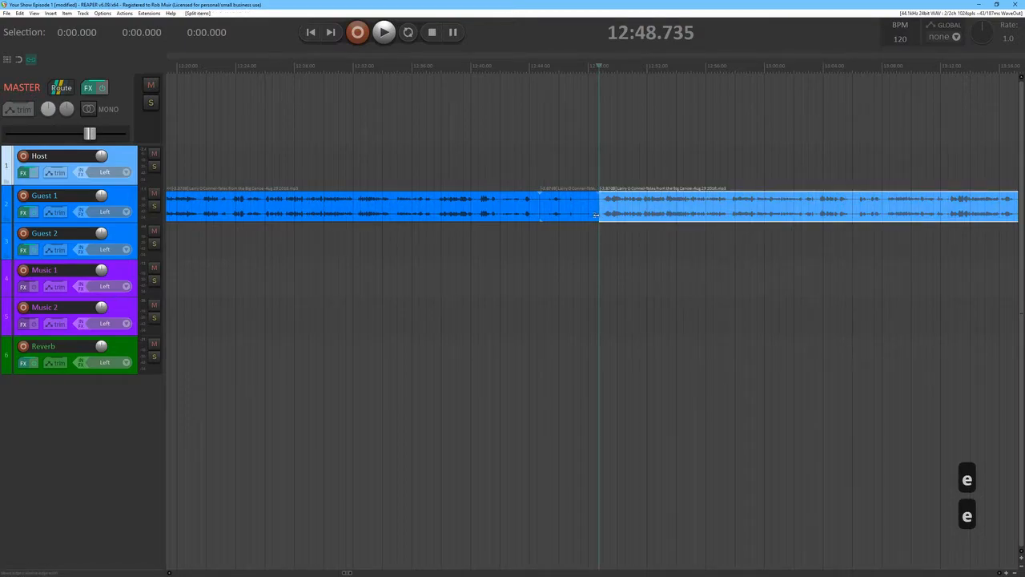
click(561, 215)
key(BackSpace)
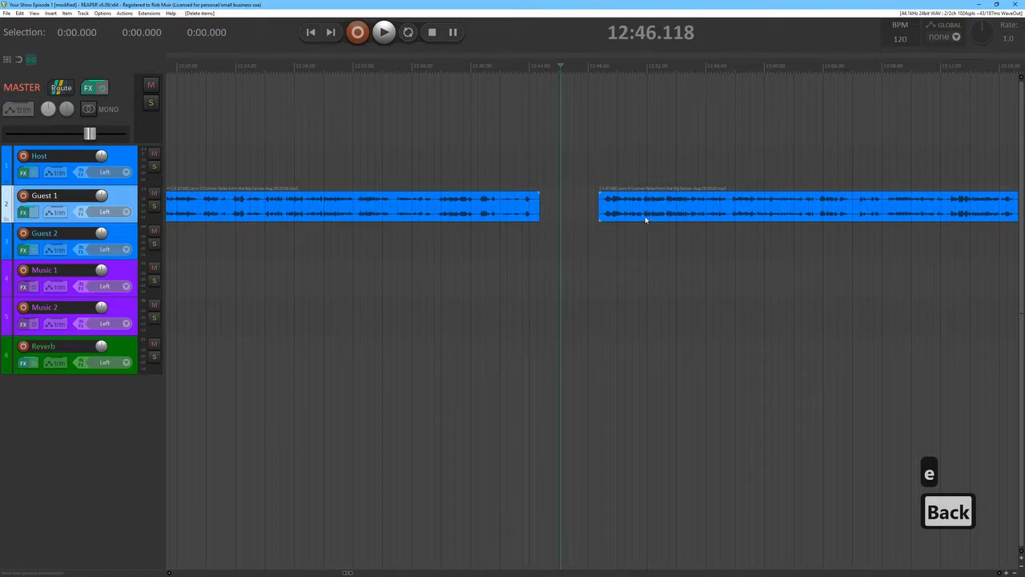
Move the following Guest 1 part back against the preceding one to close the gap and audition the join from 12:43.065
drag(645, 219, 581, 222)
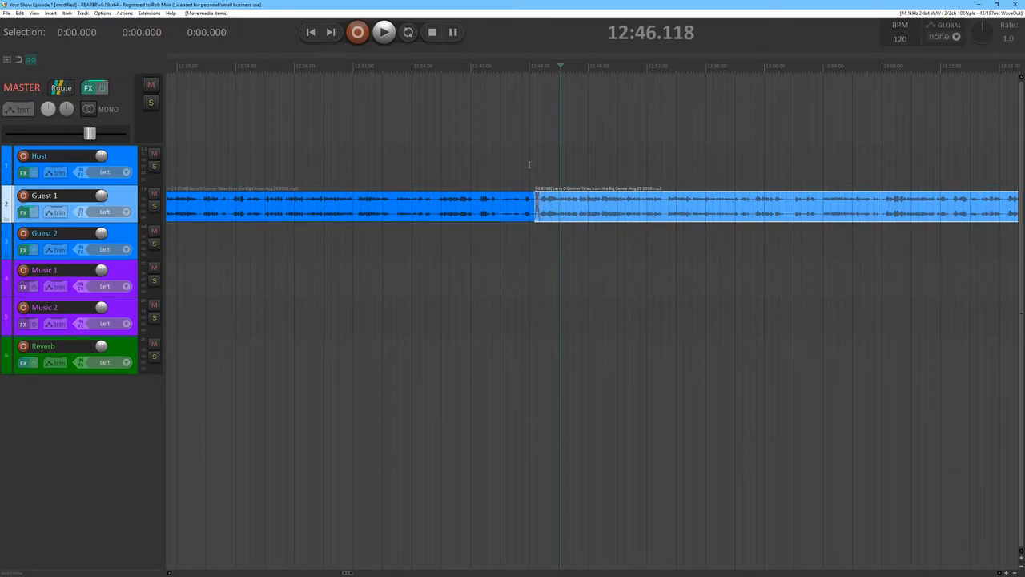
drag(581, 216, 585, 217)
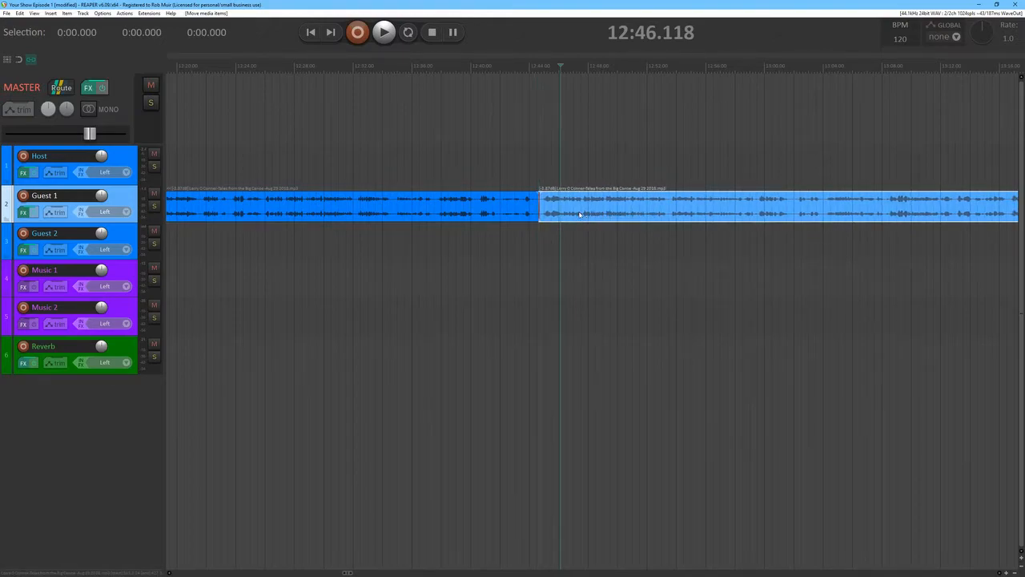
click(515, 154)
key(space)
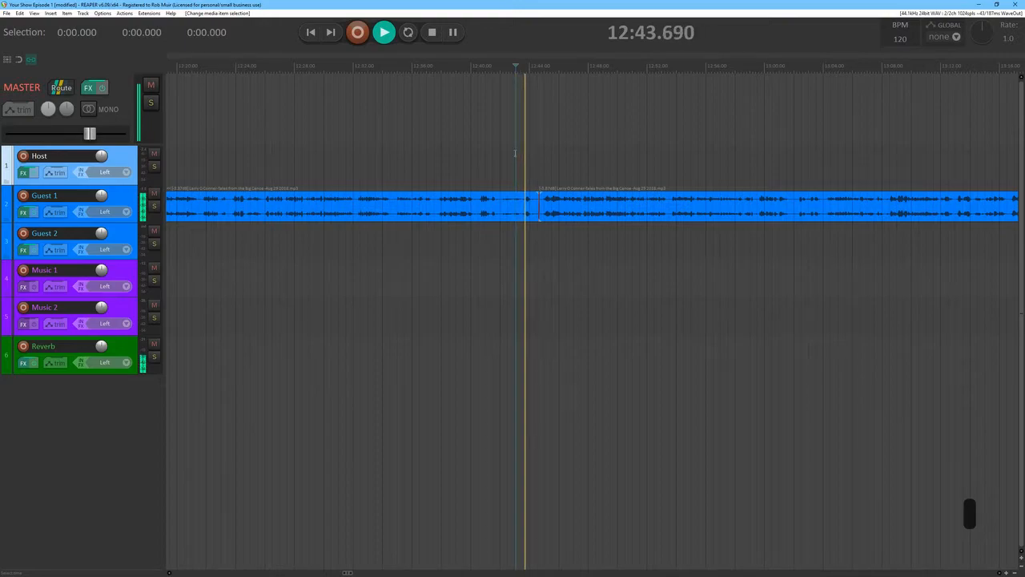
key(space)
Shift the following Guest 1 part slightly later, audition the join from 12:43.692, and pull the part back into a slight overlap
drag(567, 220, 569, 221)
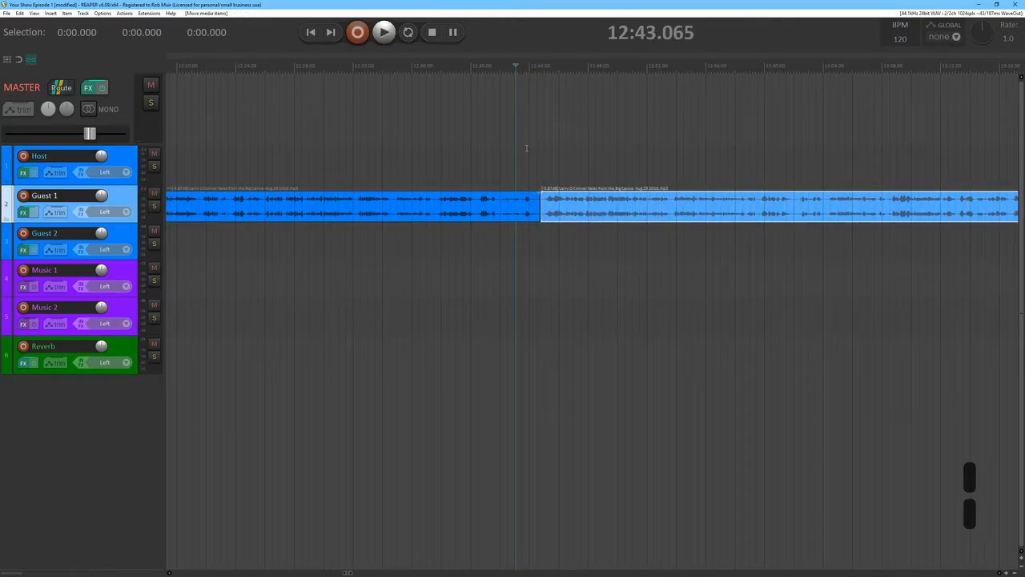
click(526, 148)
key(space)
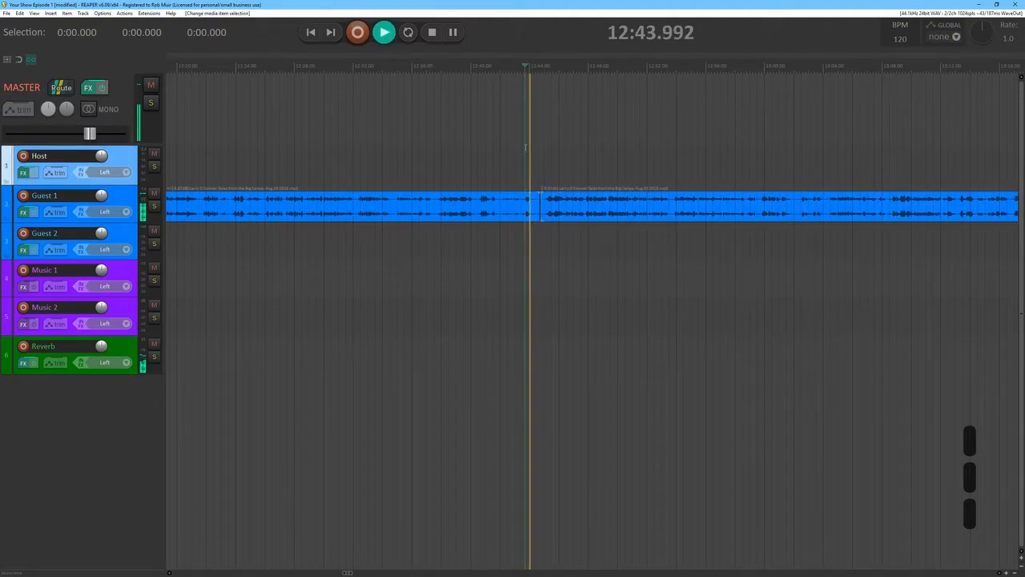
key(space)
drag(563, 217, 558, 219)
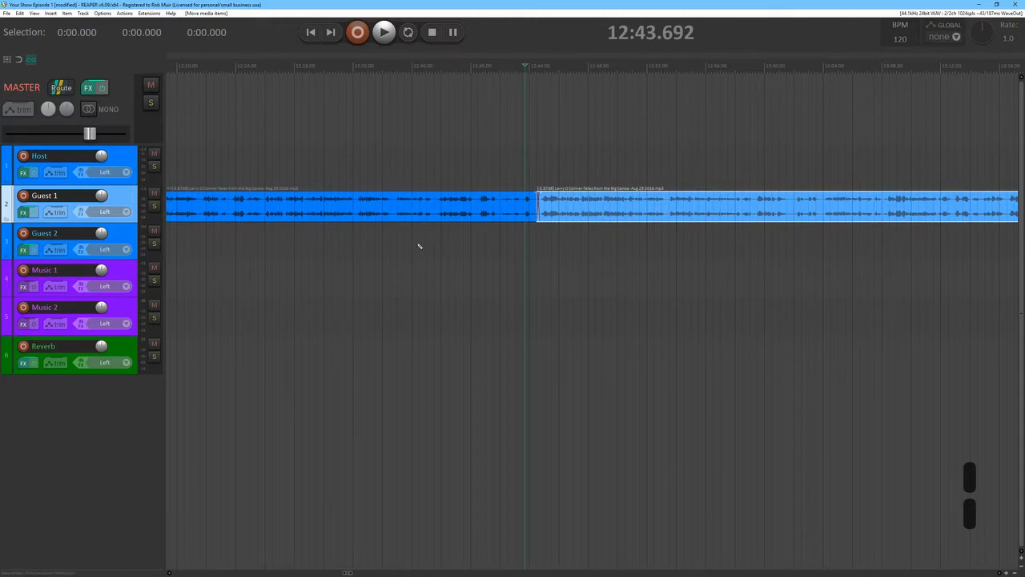
Try to move the last Guest 1 part slightly earlier on the timeline
scroll(409, 222, down, 10)
scroll(407, 212, down, 5)
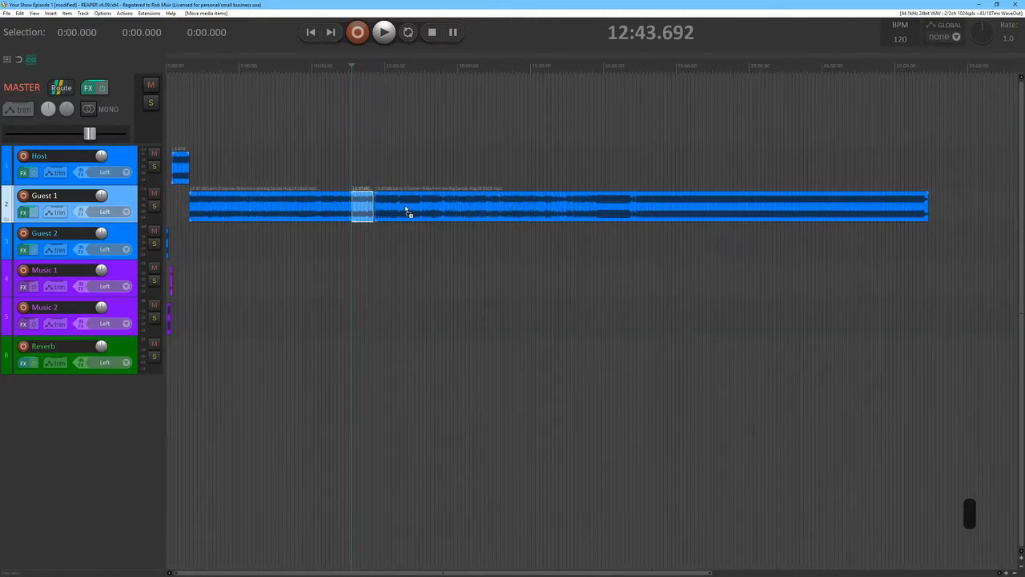
scroll(407, 212, down, 3)
scroll(407, 212, up, 6)
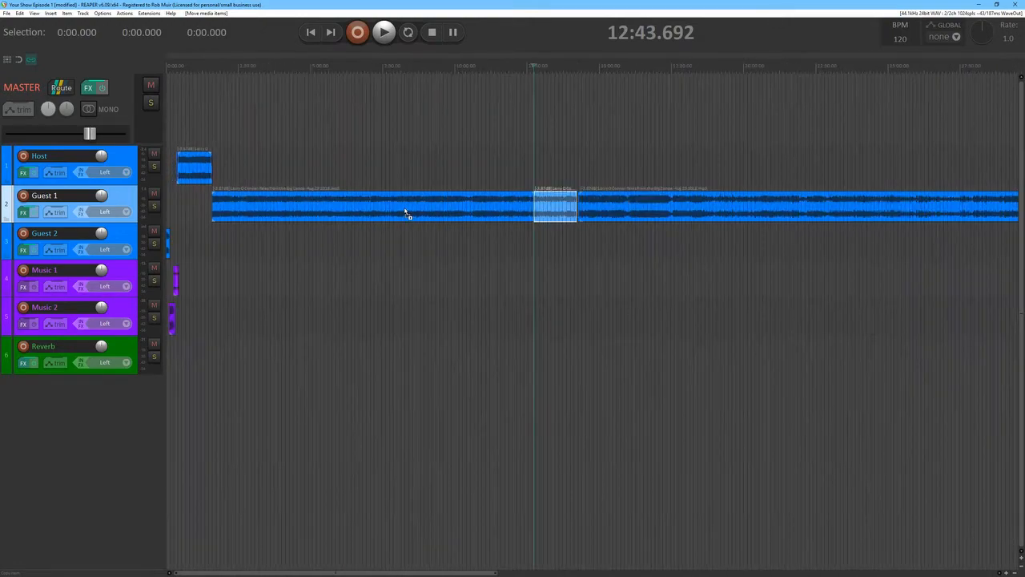
drag(739, 217, 737, 218)
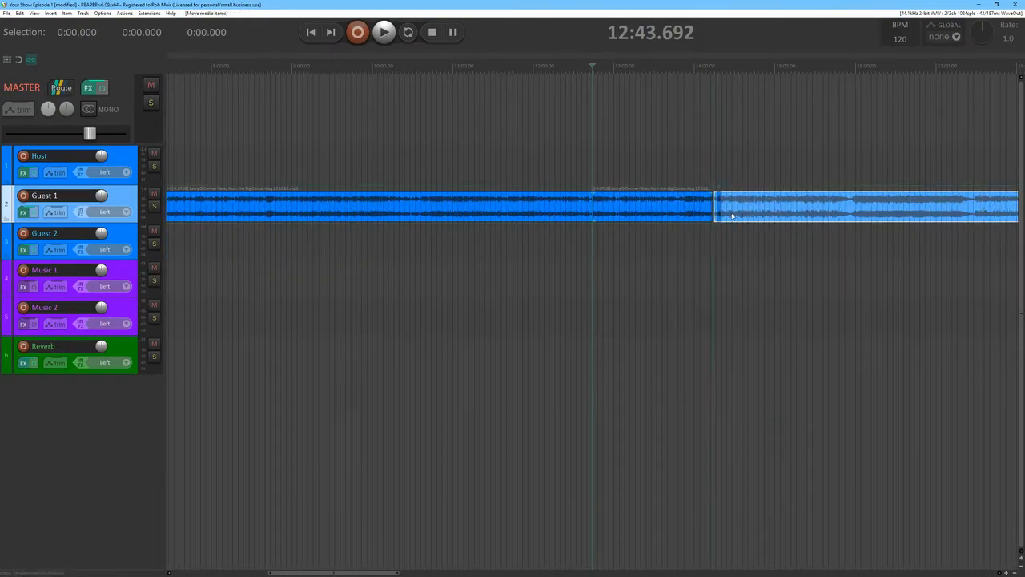
key(ctrl+z)
Examine the project's opening clips around 0:04.640 at several zoom levels, from the whole timeline down to the first minute
scroll(551, 160, down, 6)
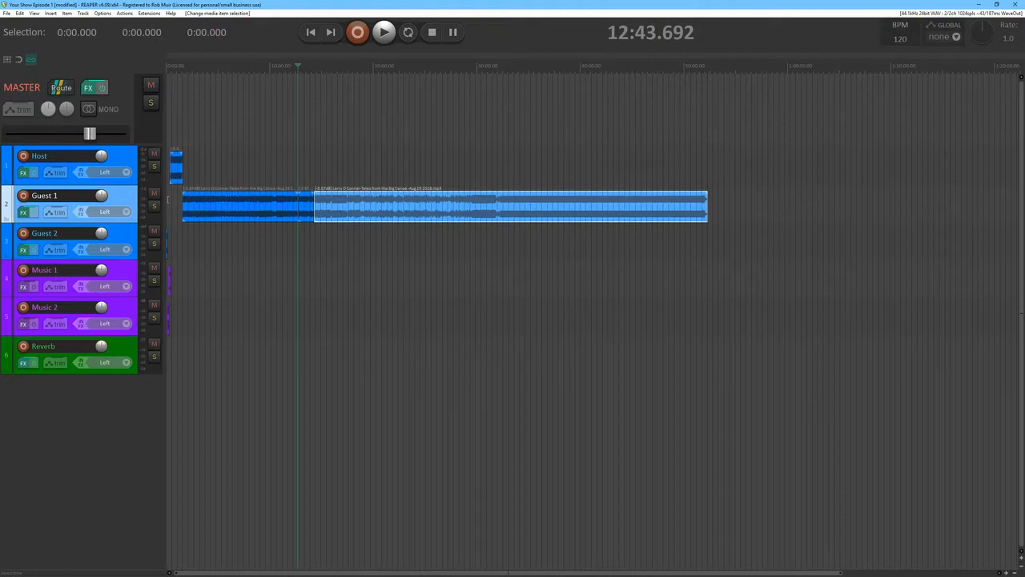
click(166, 199)
scroll(178, 203, up, 5)
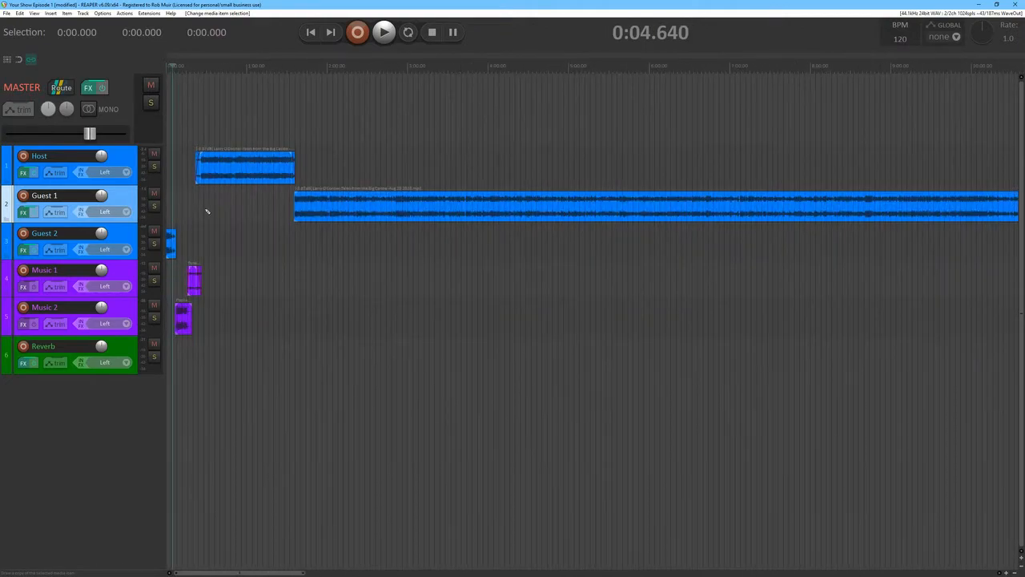
scroll(207, 211, up, 3)
scroll(206, 211, up, 2)
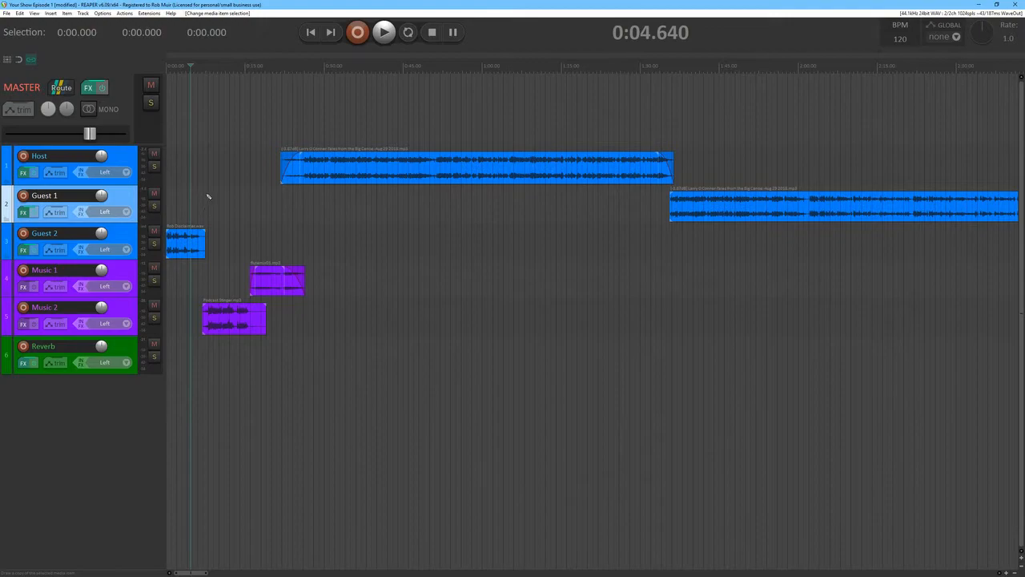
scroll(226, 197, up, 2)
scroll(232, 201, down, 2)
scroll(233, 200, up, 2)
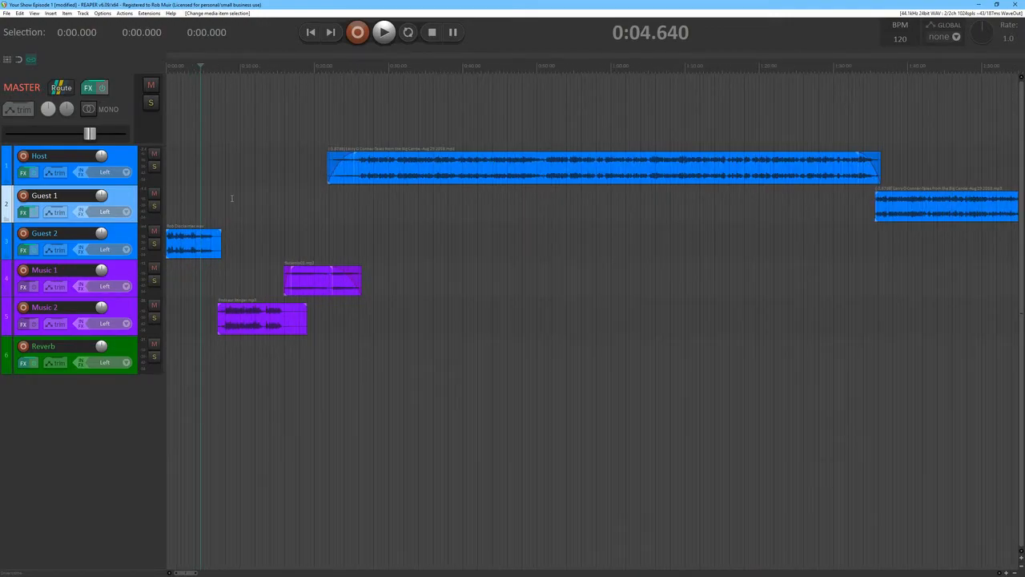
scroll(231, 198, down, 5)
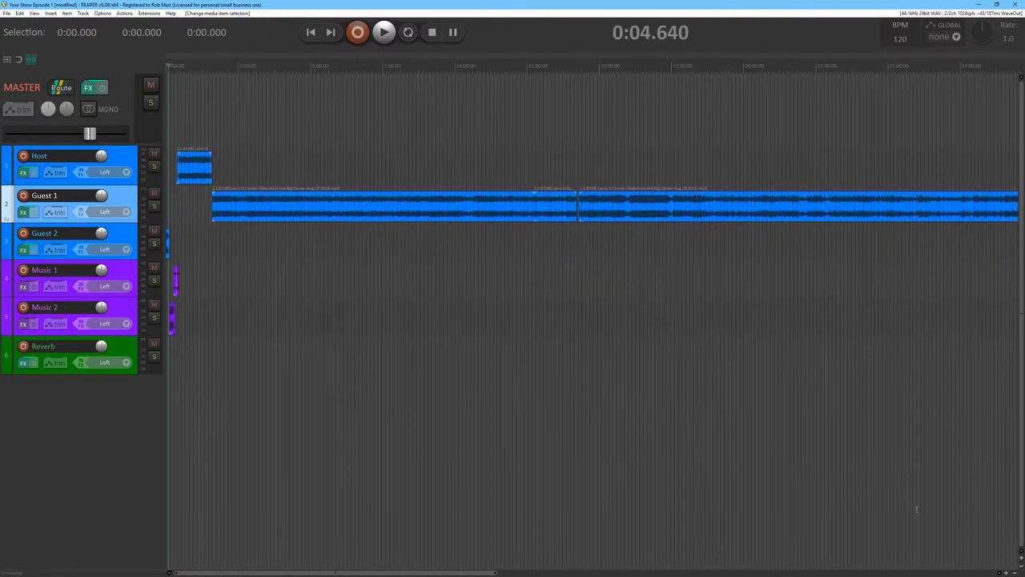
scroll(232, 199, up, 6)
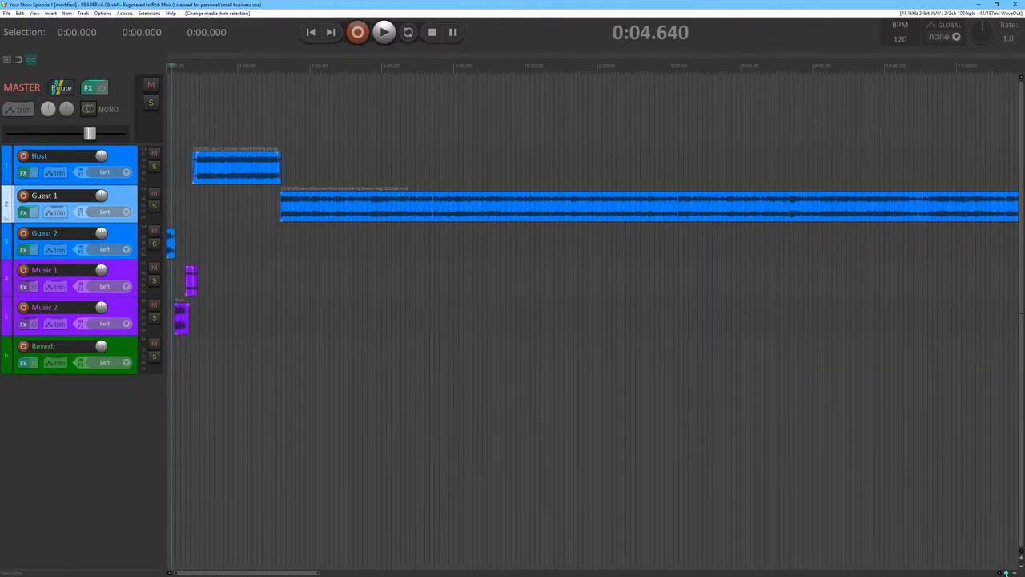
click(1006, 572)
click(1015, 572)
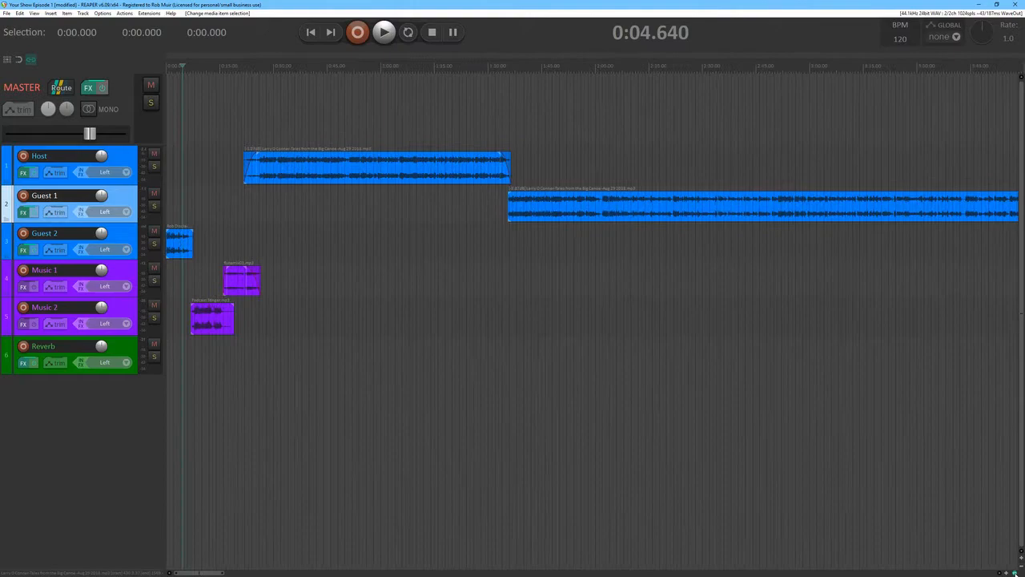
click(1015, 573)
click(1014, 572)
click(1014, 572)
click(1014, 572)
click(1014, 572)
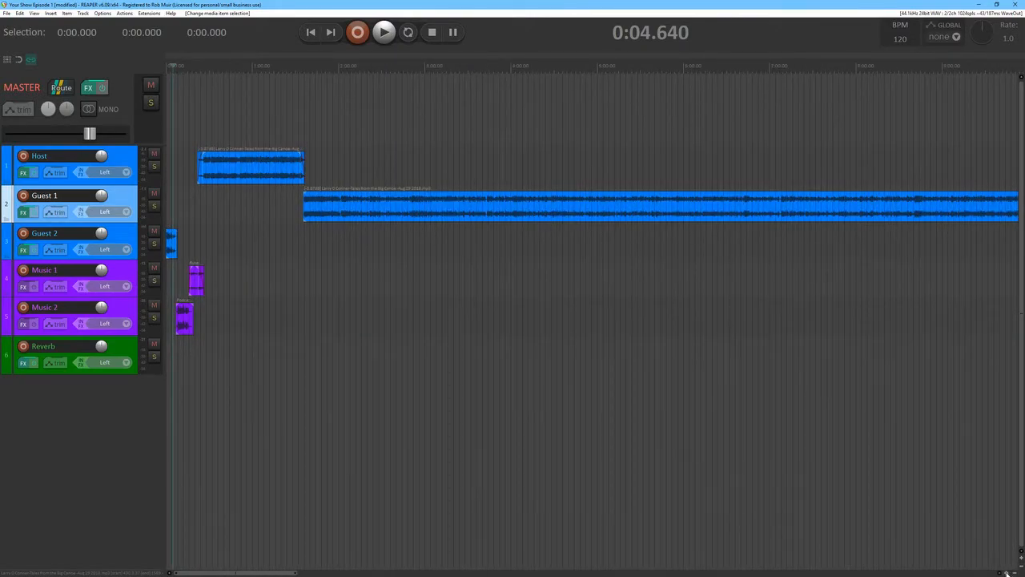
click(1006, 573)
click(1006, 573)
Copy the Music 1 clip near the start of the project
key(t)
key(t)
key(t)
key(t)
key(t)
key(t)
key(t)
key(t)
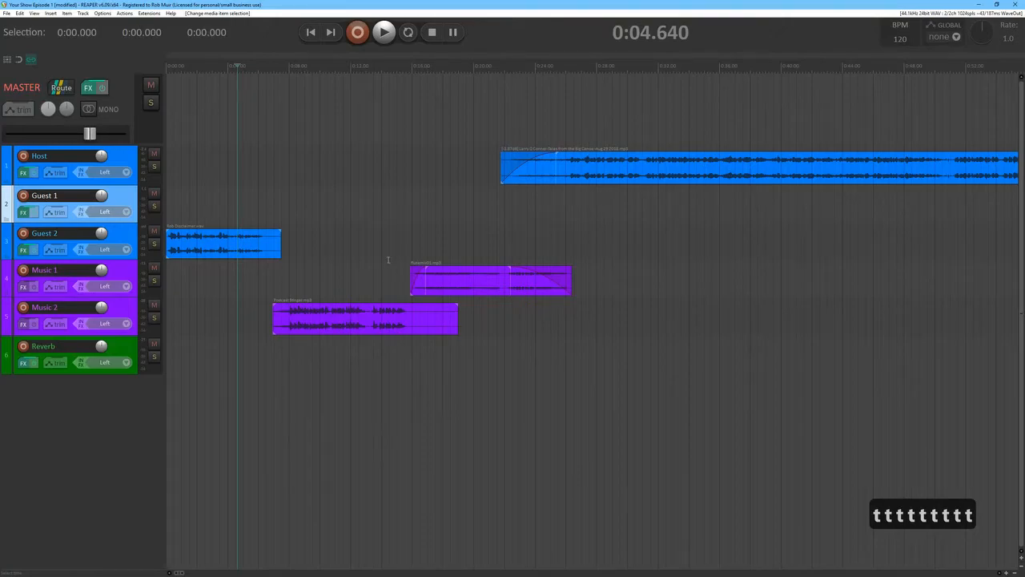
key(r)
click(418, 289)
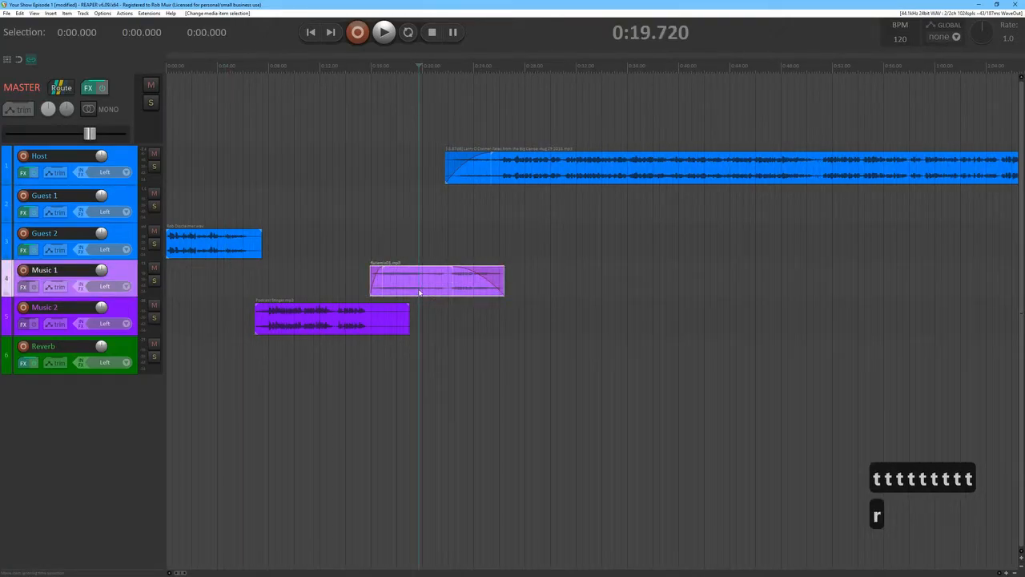
key(ctrl+c)
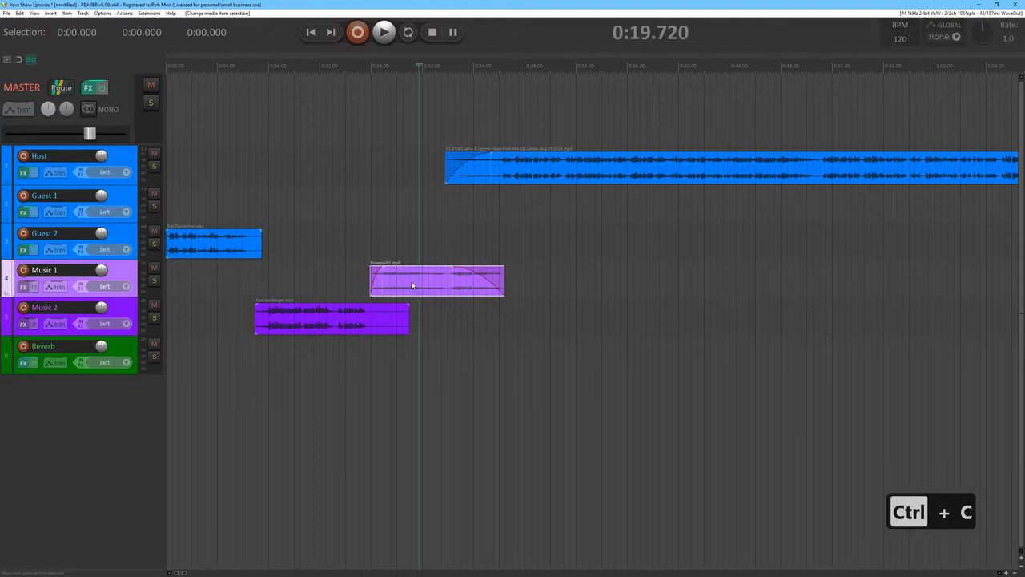
key(c)
right_click(413, 285)
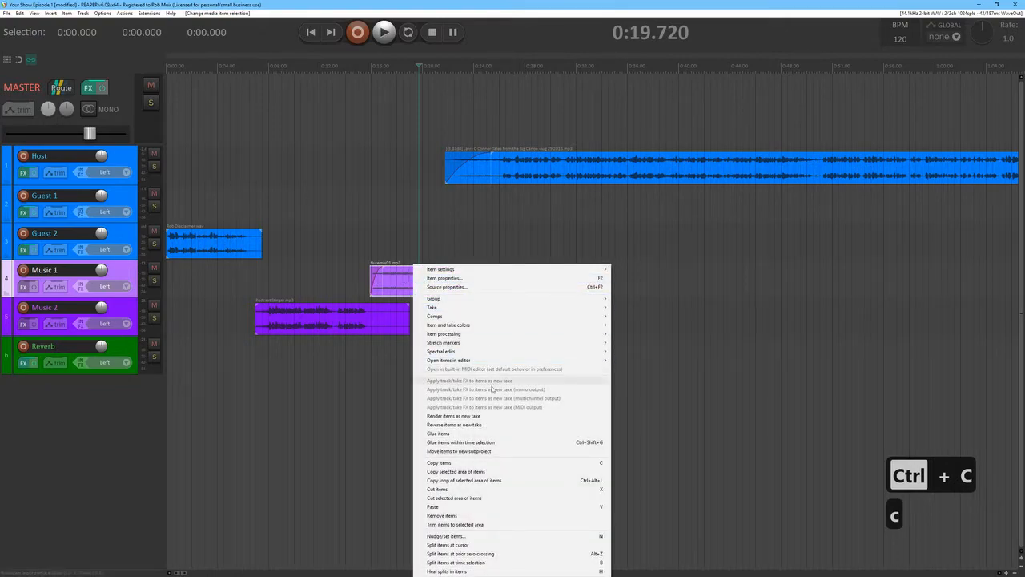
click(460, 462)
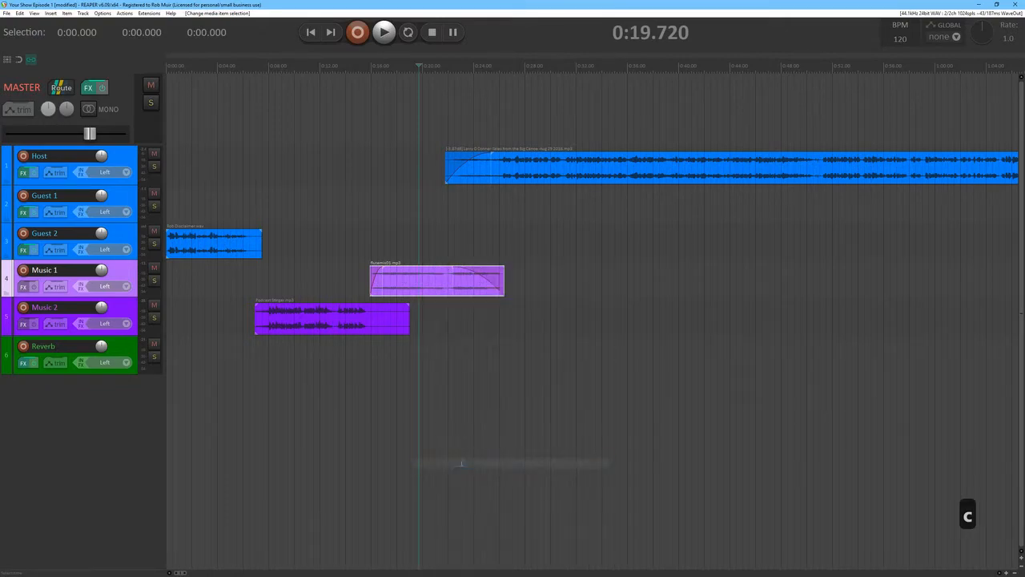
Paste the copied music clip on the Music 1 track near the end of the Guest 1 recording
key(r)
key(r)
key(r)
key(r)
key(r)
key(r)
key(r)
key(r)
key(r)
key(r)
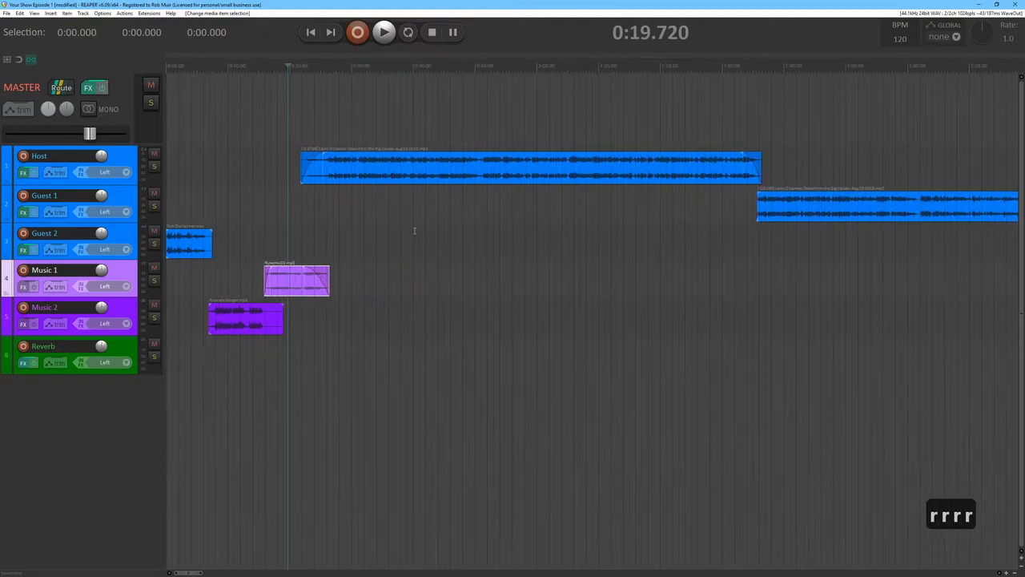
key(r)
key(r)
key(r)
key(r)
key(r)
key(r)
key(r)
key(r)
key(r)
key(r)
key(r)
key(r)
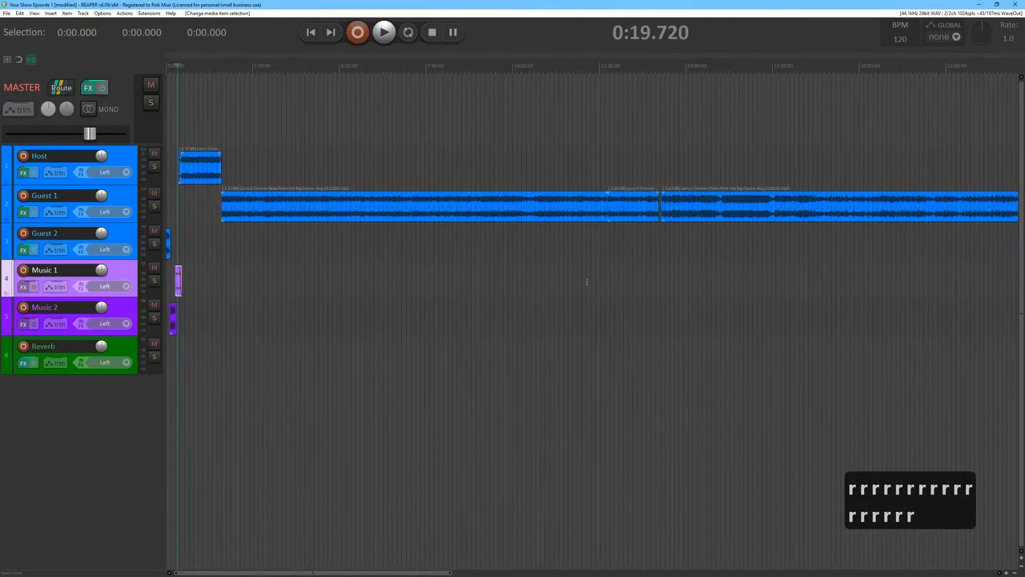
key(r)
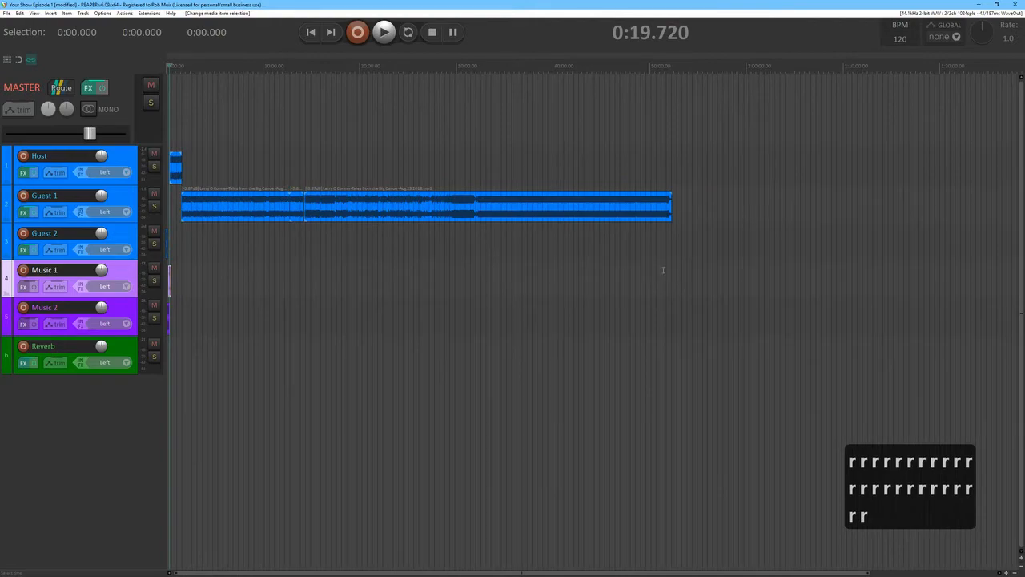
click(663, 269)
key(ctrl+v)
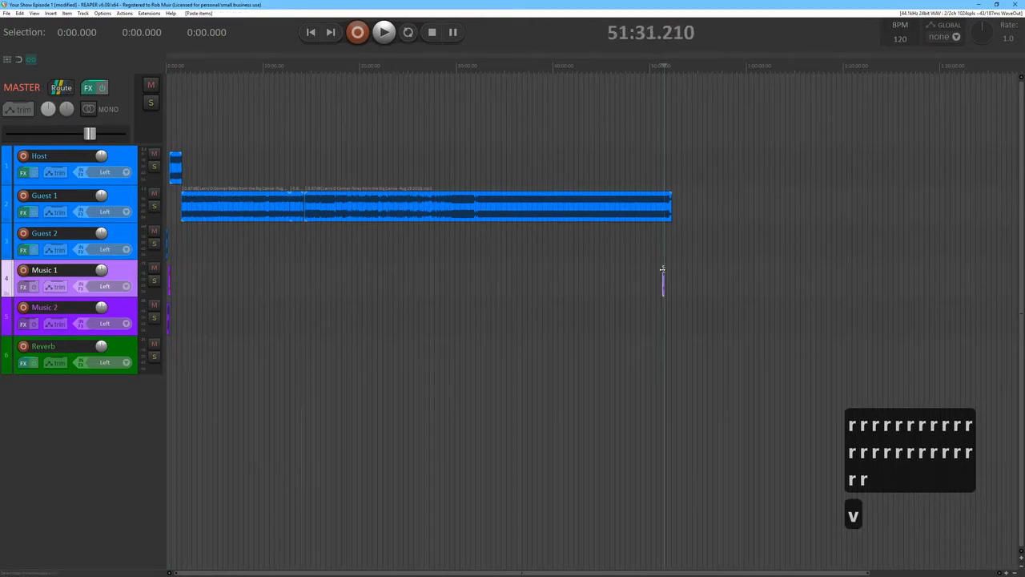
Try pasting a second copy of the music clip directly after the first one near the end of the Music 1 track
key(t)
key(t)
key(t)
key(t)
key(t)
key(t)
key(t)
key(t)
key(t)
key(t)
key(t)
key(t)
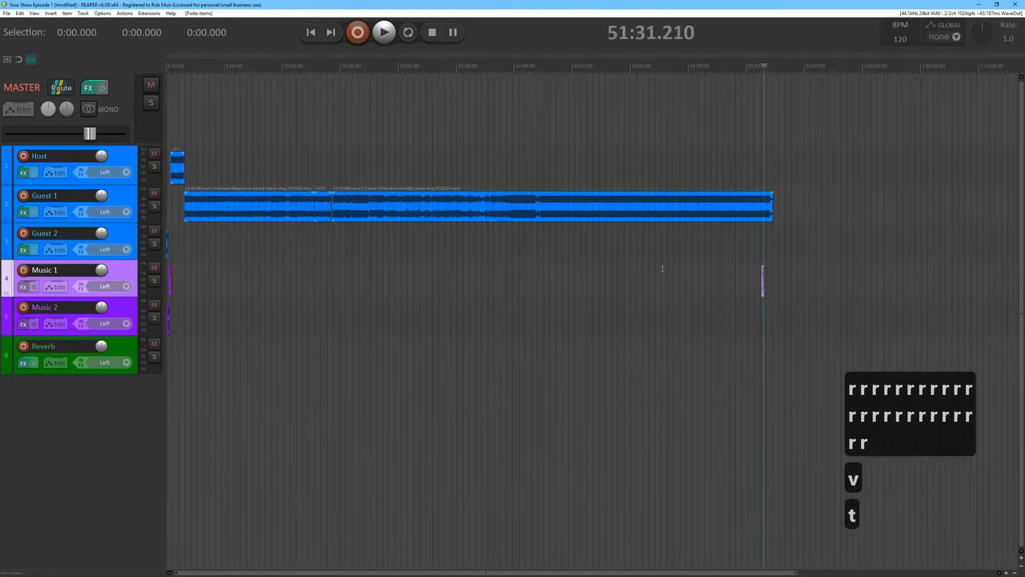
key(t)
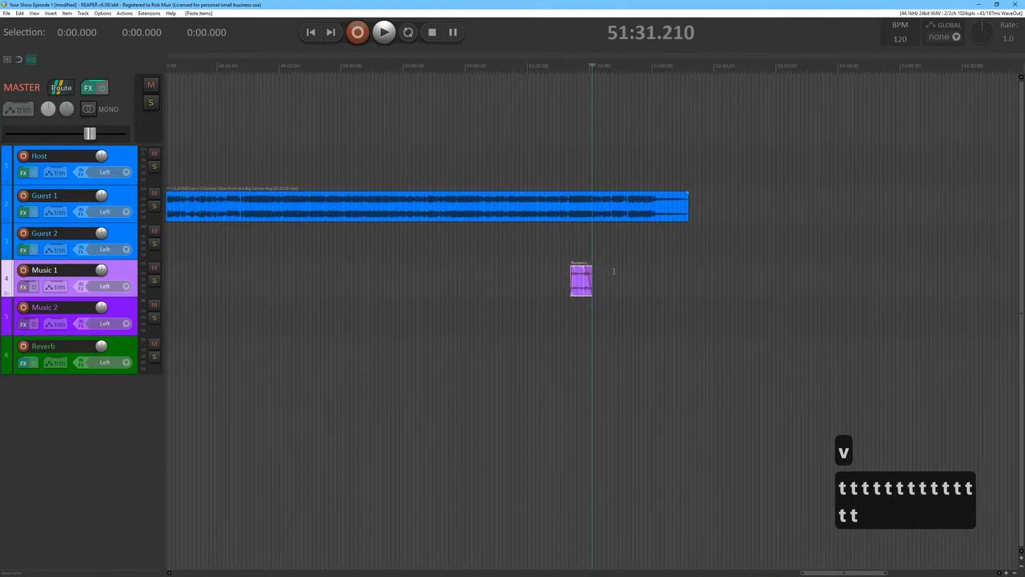
right_click(615, 275)
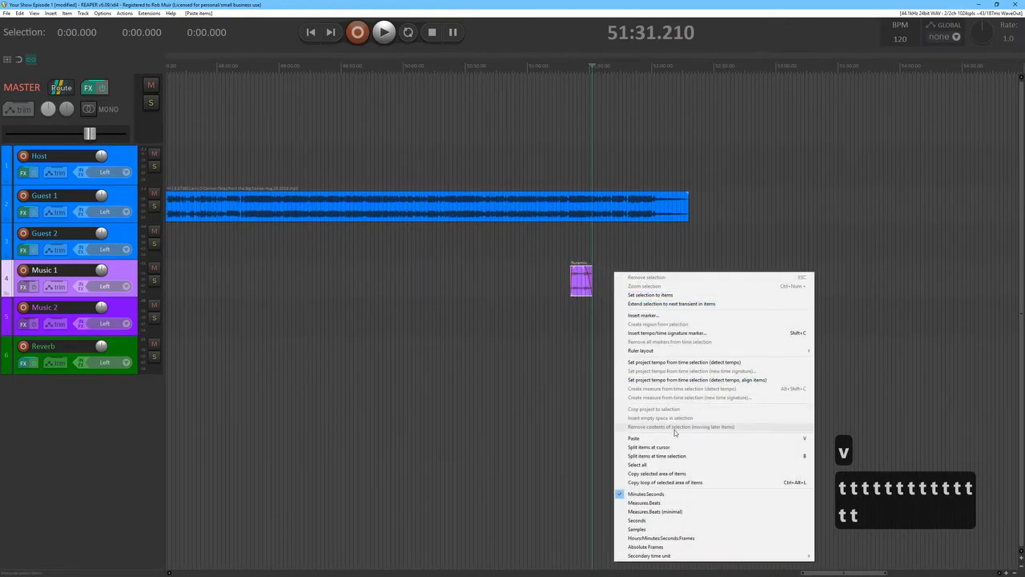
click(641, 438)
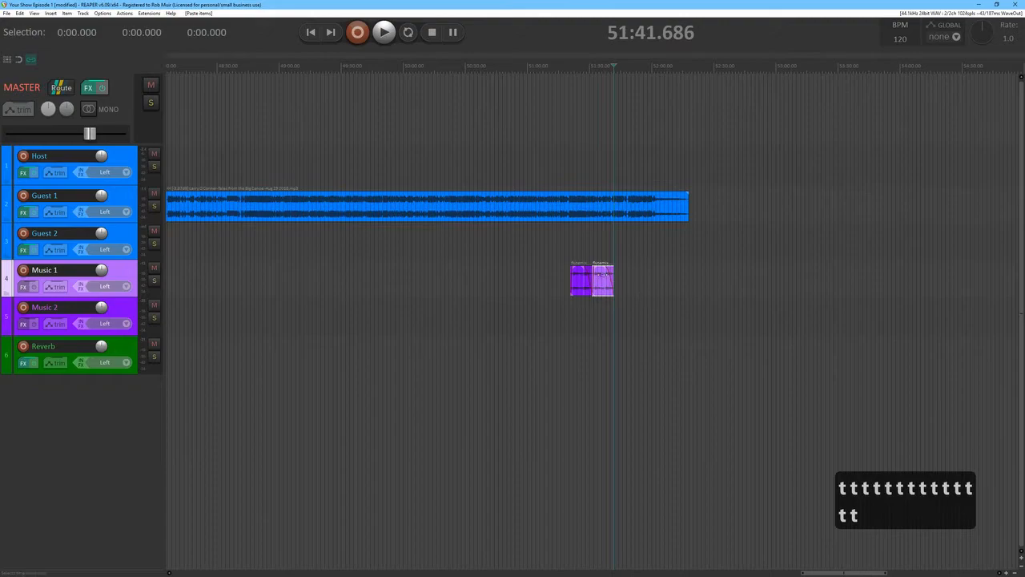
key(ctrl+z)
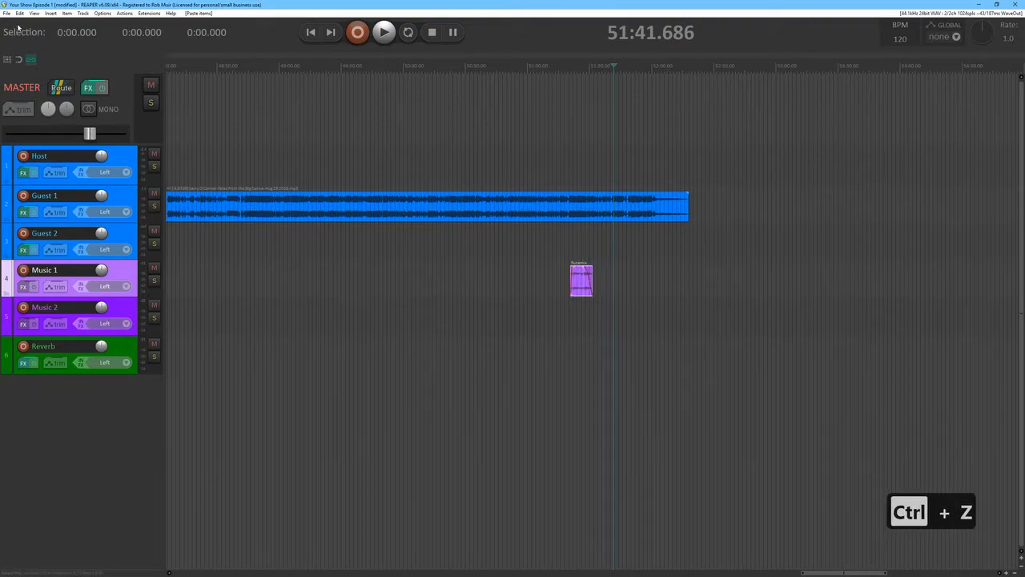
click(19, 13)
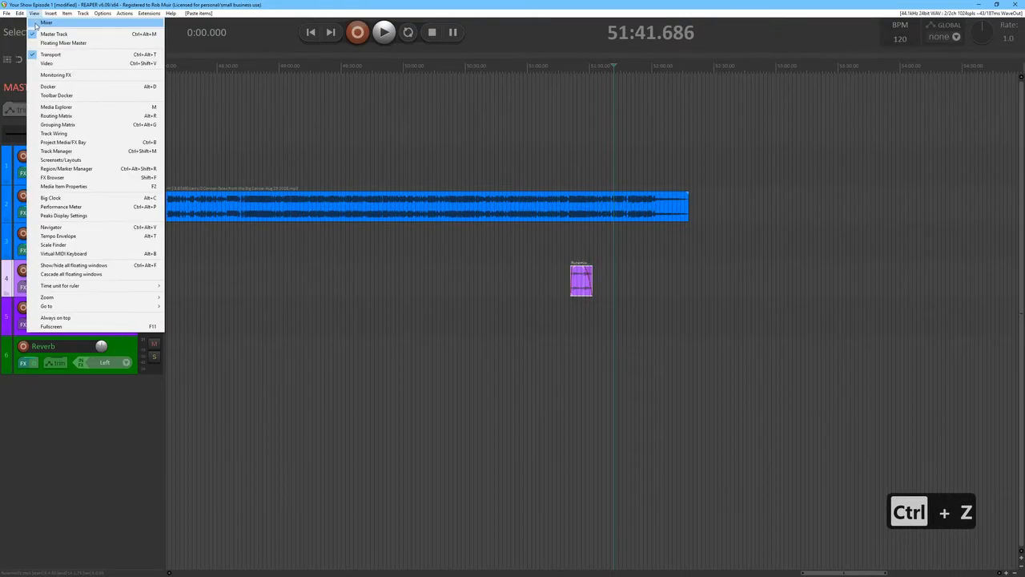
click(19, 13)
click(19, 13)
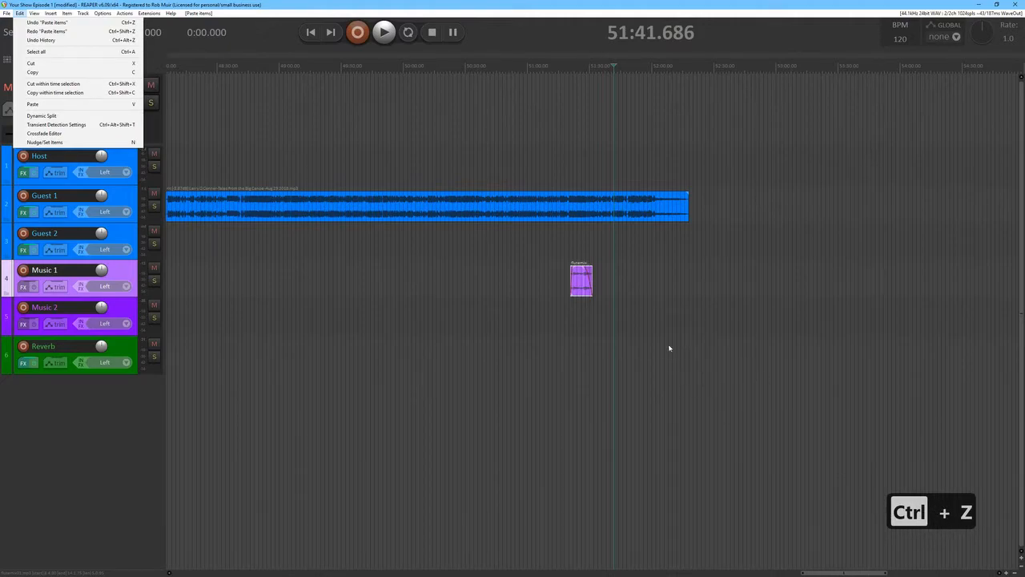
Move the pasted Music 1 clip later so that it overlaps the end of the Guest 1 recording
click(578, 295)
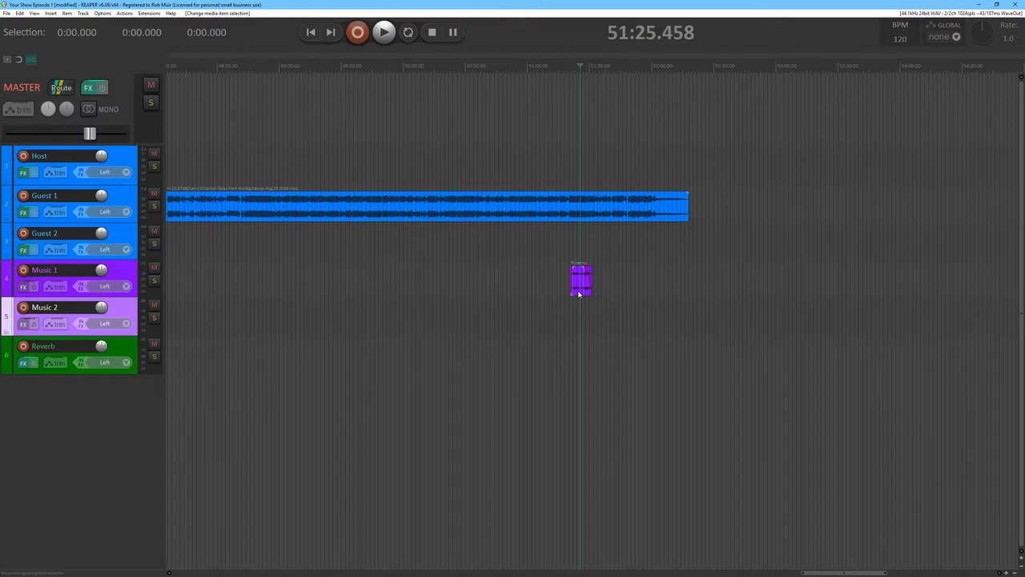
drag(578, 295, 690, 299)
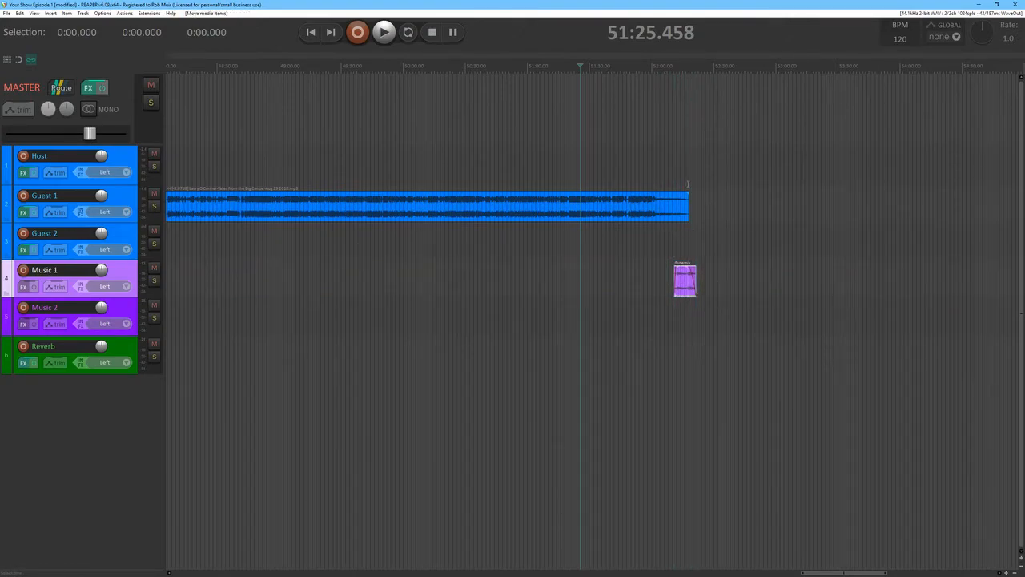
Move the ending Music 1 clip slightly earlier to finish with the Guest 1 recording, and play the transition to check it
click(676, 235)
key(space)
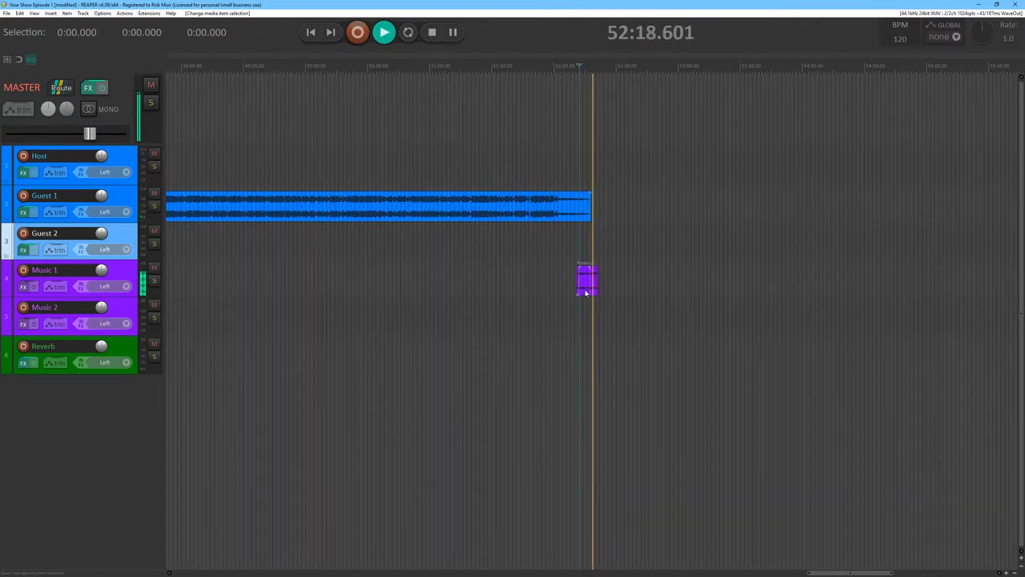
key(space)
drag(586, 293, 578, 297)
click(568, 249)
key(space)
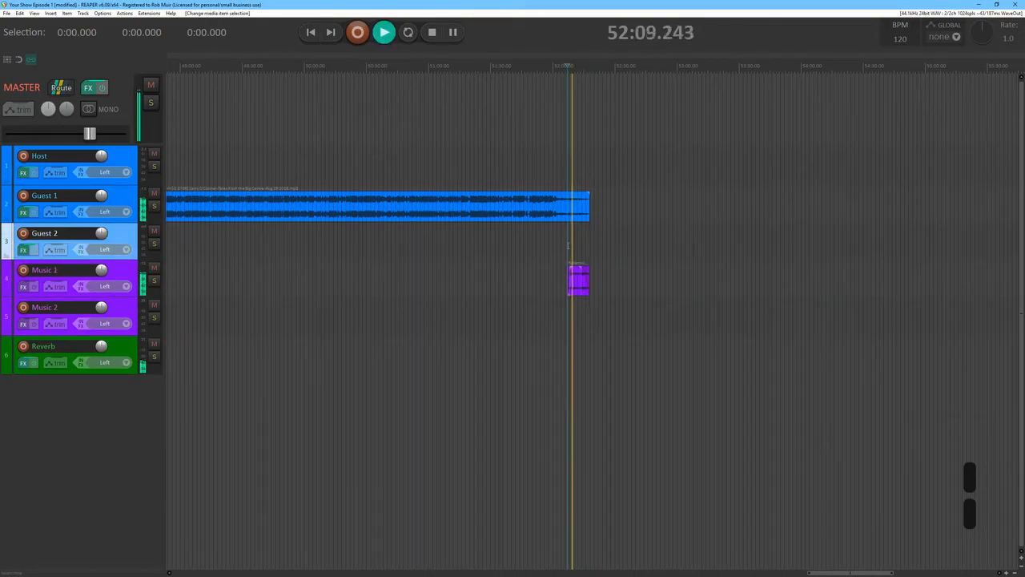
key(space)
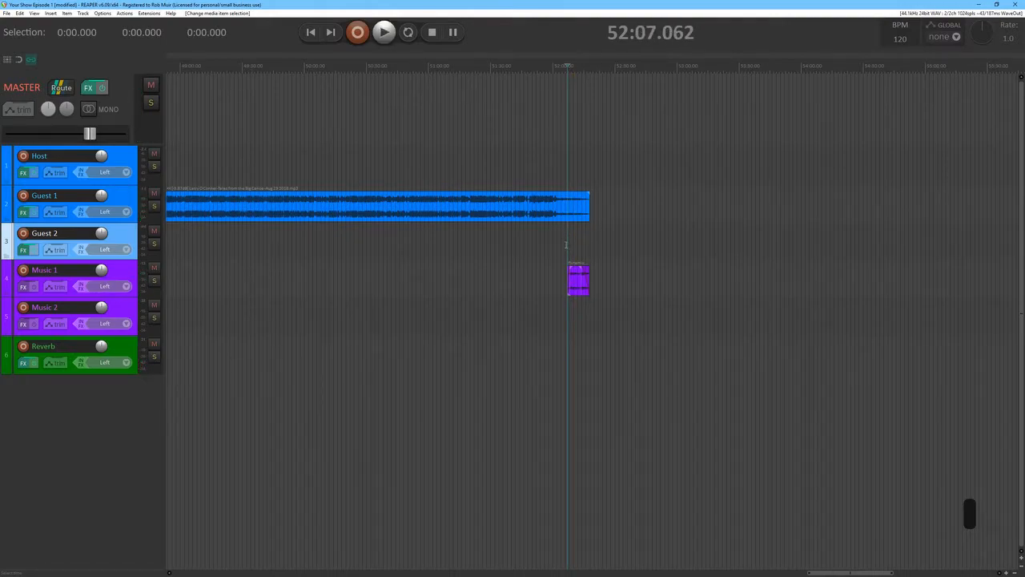
Try shifting the Guest 1 clips around the gap near the 14-minute mark, and undo the changes
scroll(521, 255, down, 8)
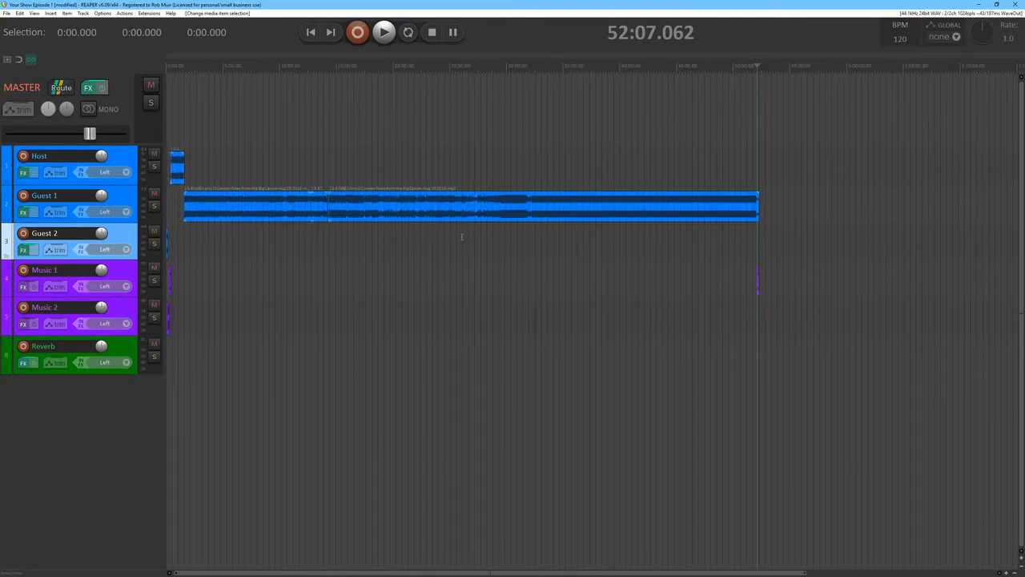
click(329, 170)
scroll(373, 194, up, 5)
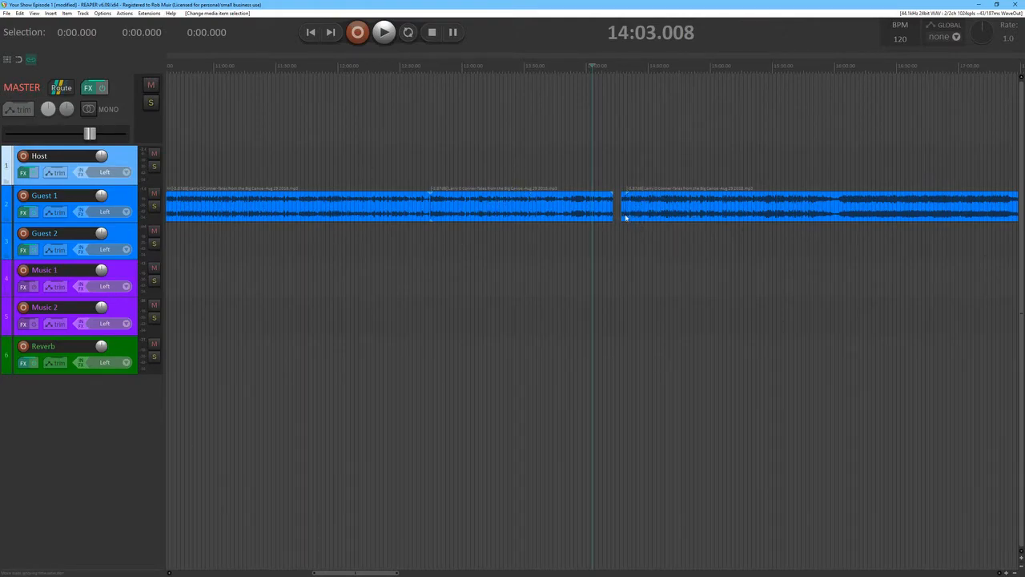
click(641, 212)
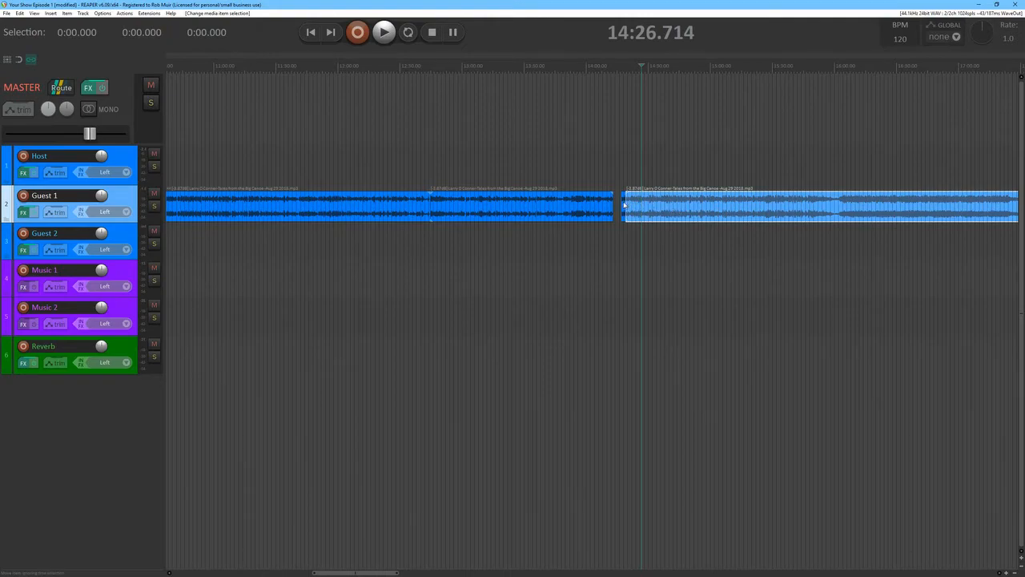
click(624, 206)
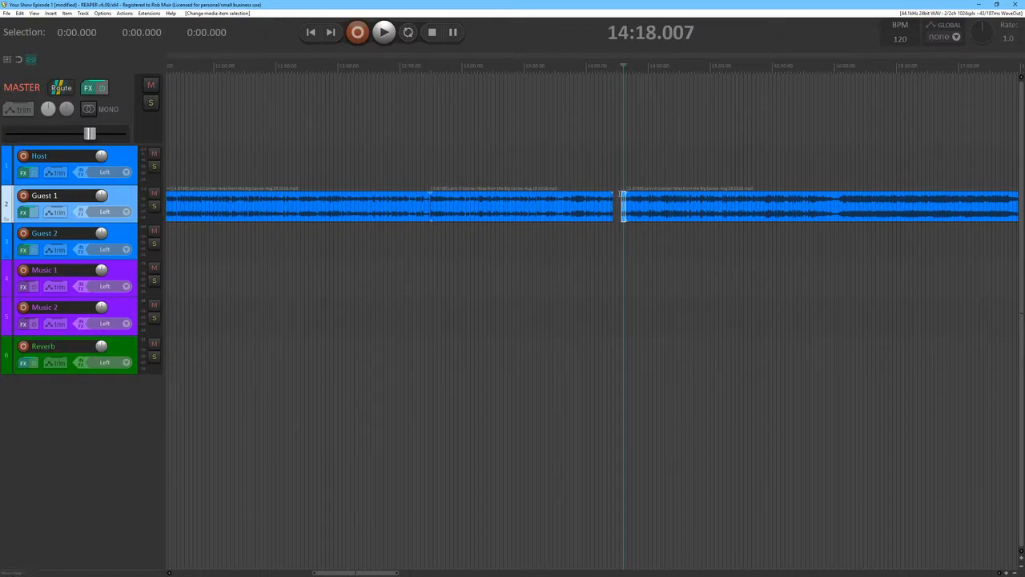
drag(613, 183, 622, 182)
click(641, 172)
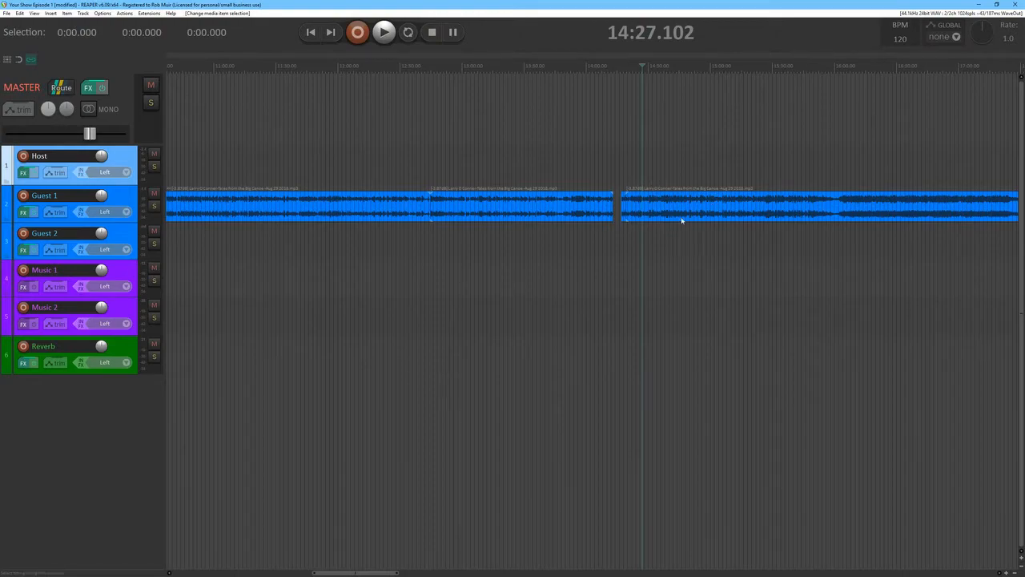
drag(655, 212, 632, 213)
key(ctrl+z)
key(ctrl+z)
Try out time selections over the Guest 1 audio just before the gap, and clear them
scroll(631, 155, up, 10)
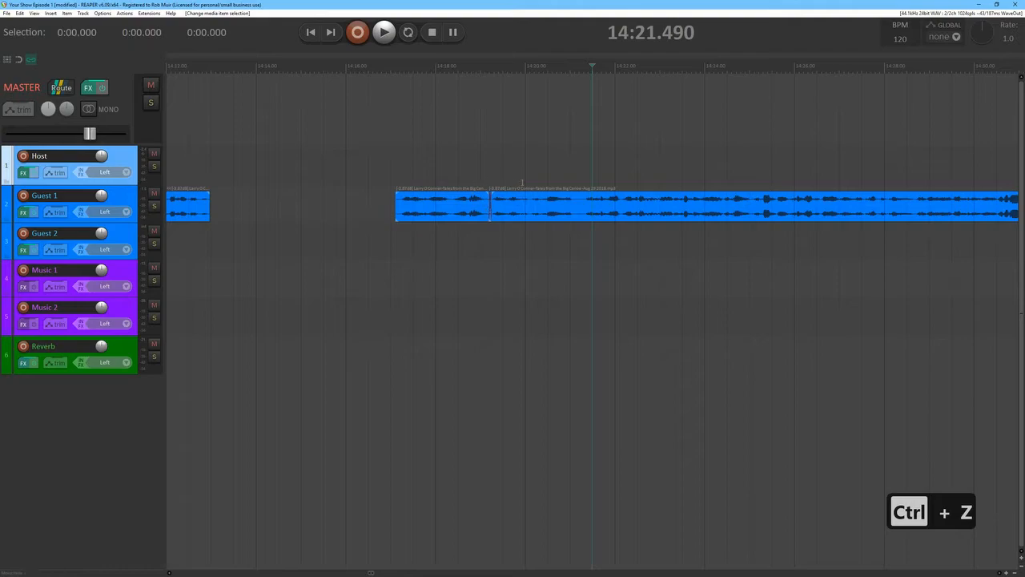
scroll(476, 155, down, 8)
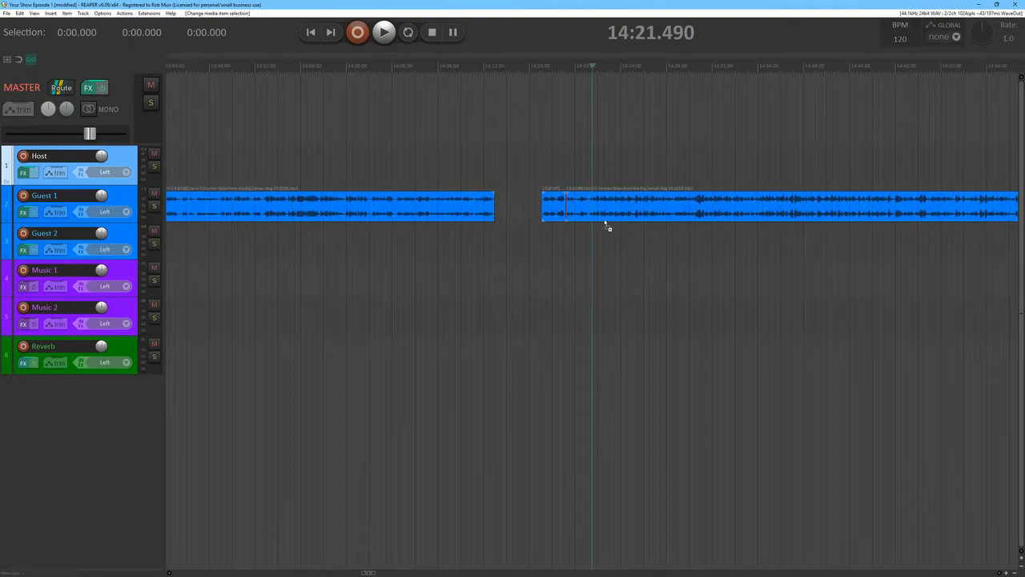
scroll(579, 237, up, 2)
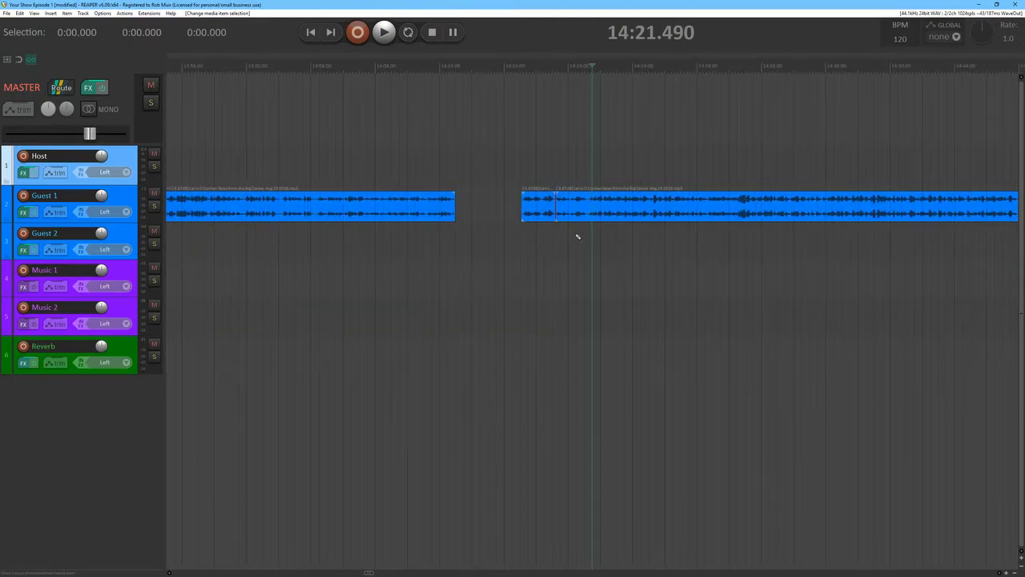
click(424, 125)
mouse_move(355, 135)
mouse_down()
mouse_move(480, 151)
mouse_move(359, 120)
mouse_up()
drag(290, 125, 405, 141)
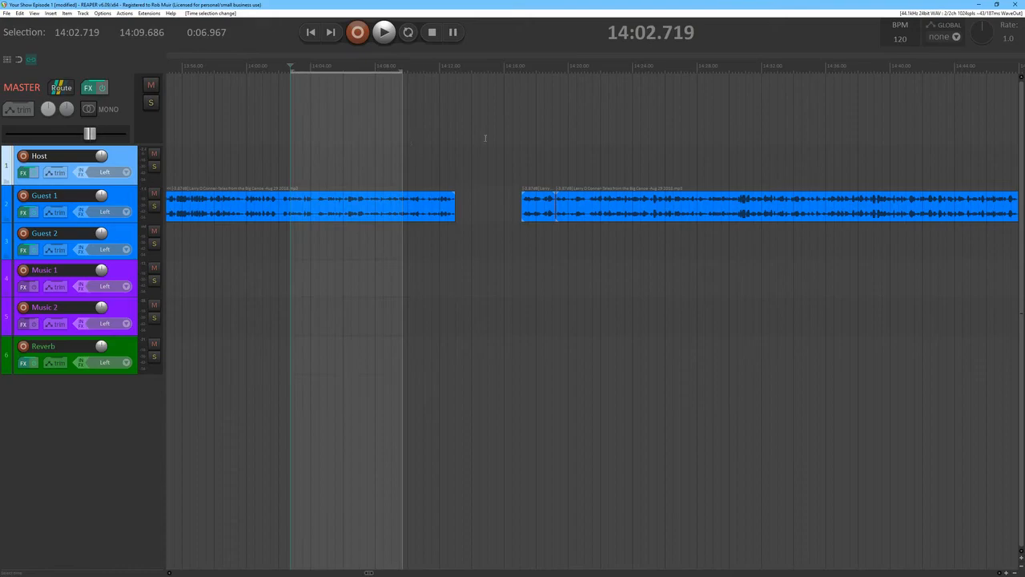
drag(485, 137, 378, 136)
click(315, 133)
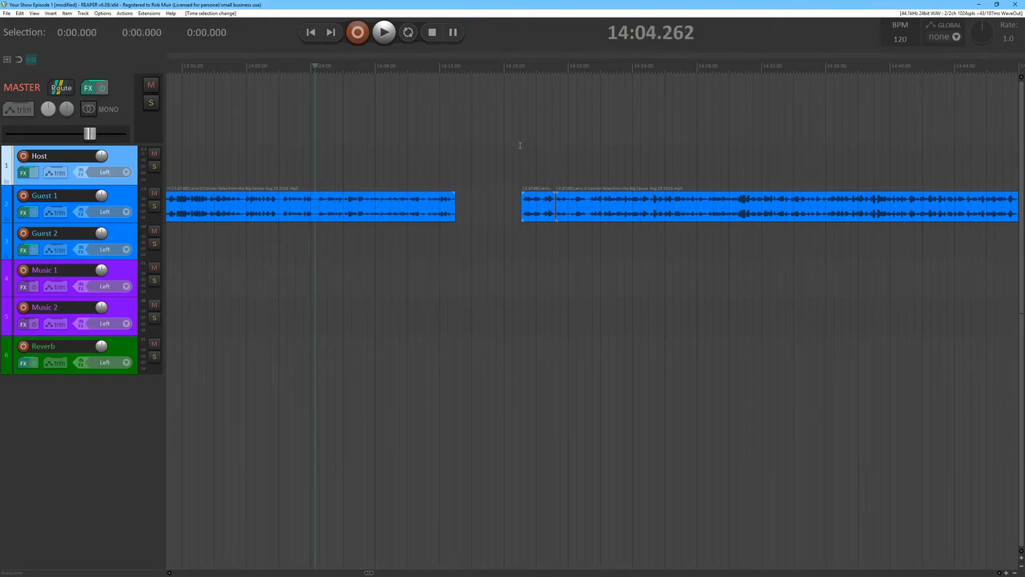
Marquee-select both Guest 1 clips after the gap and move them earlier together to close it
drag(532, 169, 632, 245)
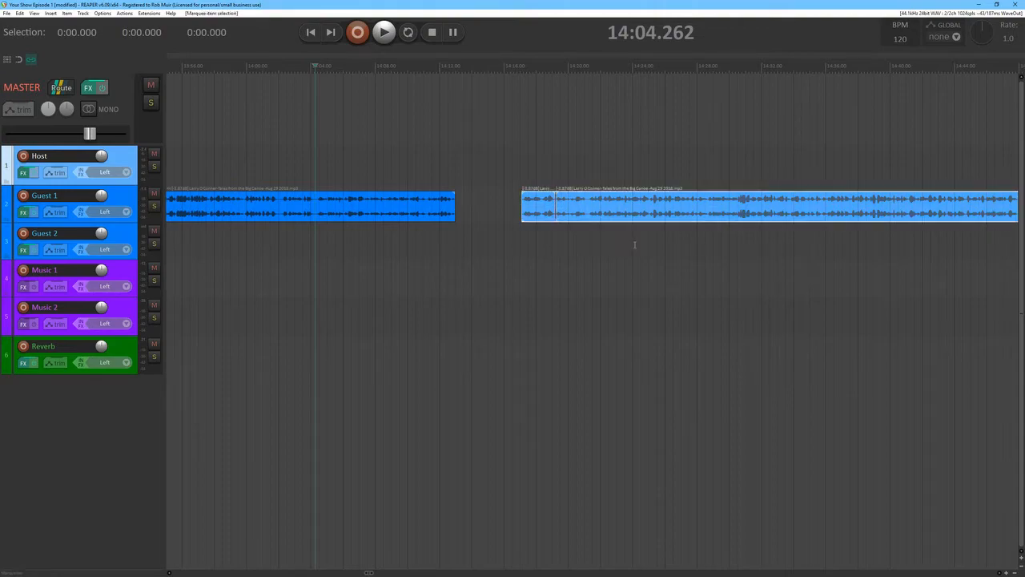
click(535, 131)
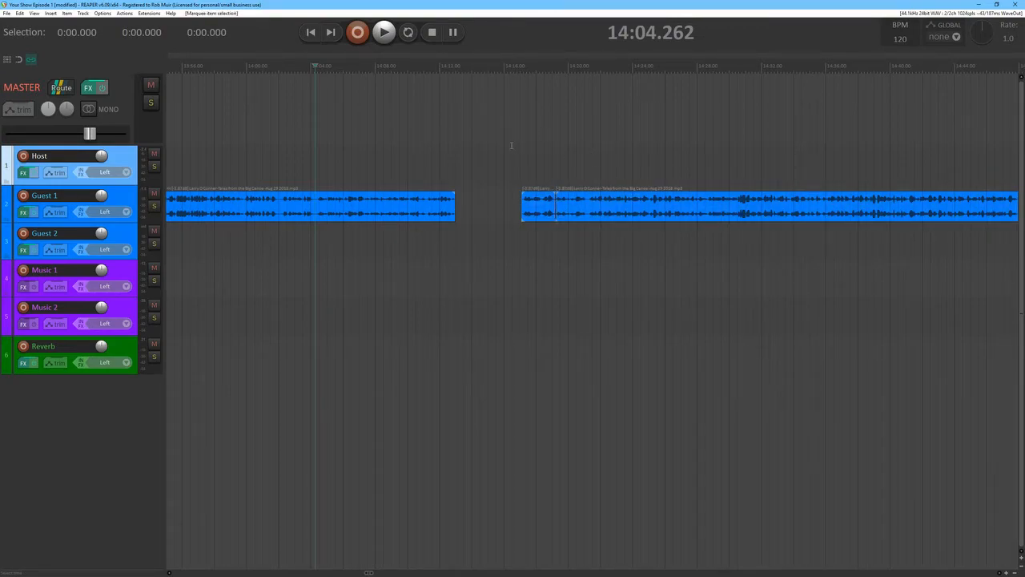
drag(522, 167, 627, 246)
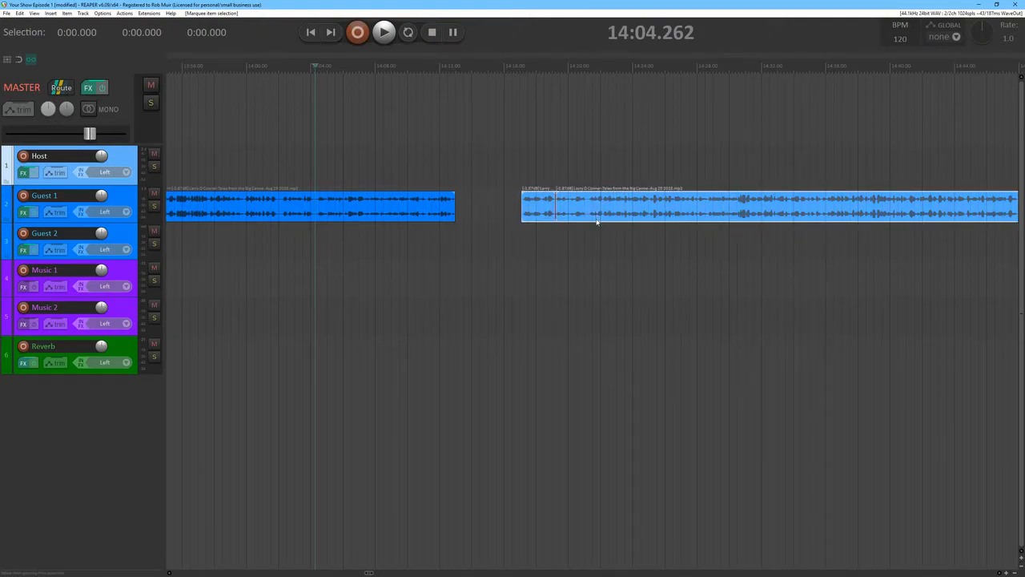
drag(428, 144, 602, 283)
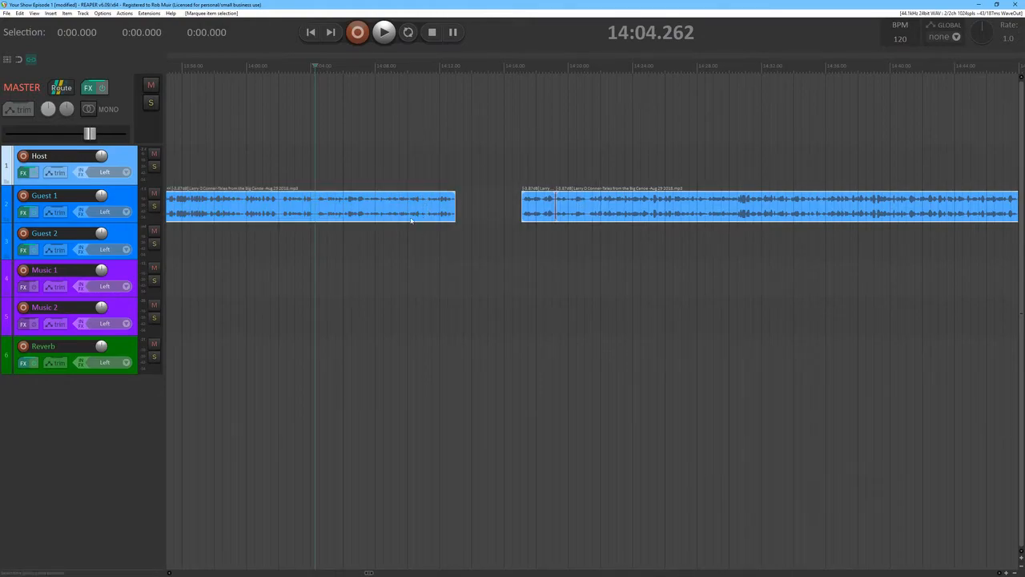
drag(445, 96, 652, 277)
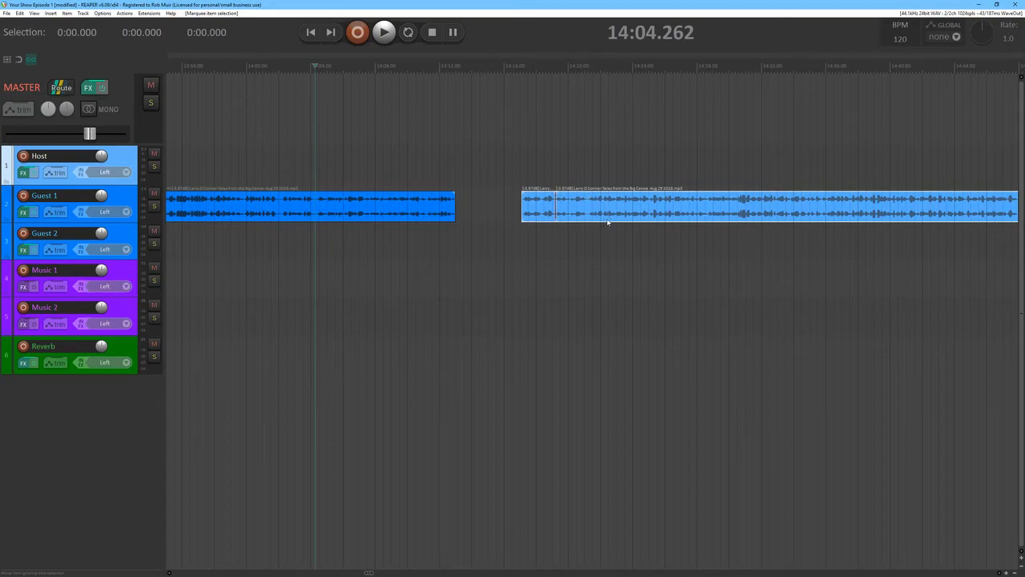
drag(607, 223, 542, 224)
Shift the ending Music 1 clip earlier so that it lines up with the new end of the Guest 1 recording
scroll(545, 155, right, 10)
scroll(567, 164, right, 4)
scroll(561, 165, down, 6)
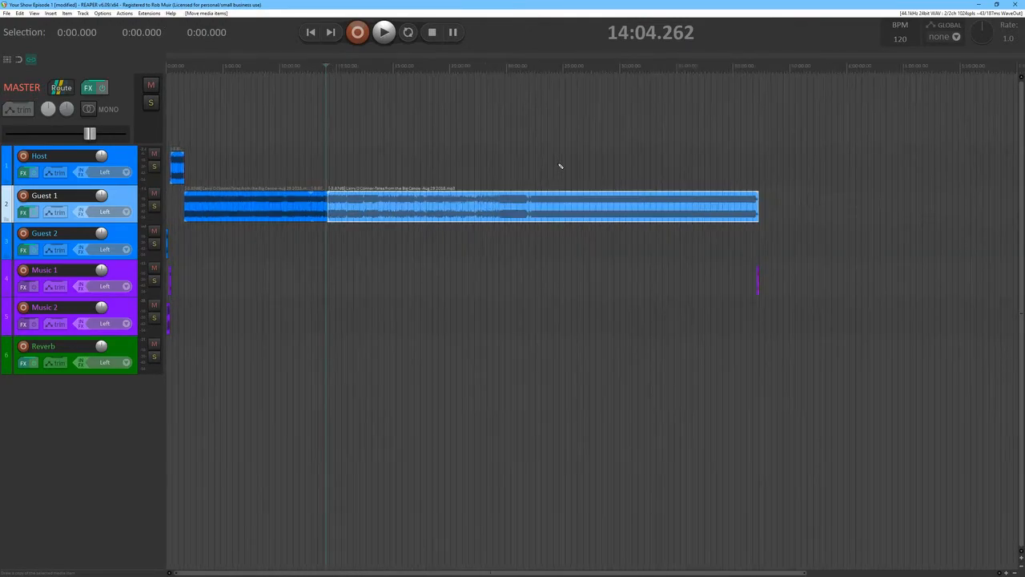
scroll(560, 165, down, 2)
click(589, 244)
scroll(600, 239, up, 5)
drag(601, 293, 564, 292)
scroll(513, 229, down, 10)
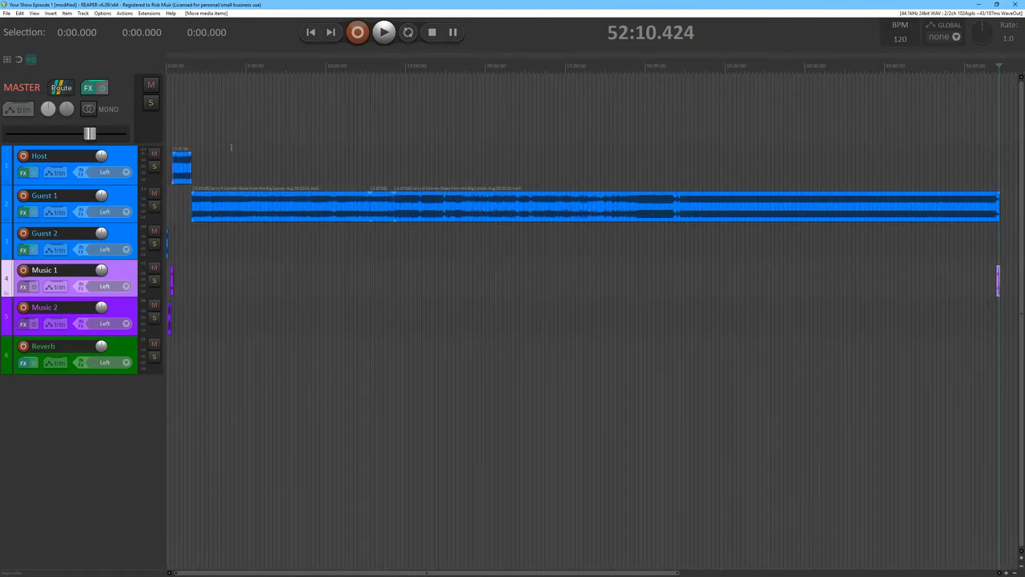
scroll(181, 162, down, 3)
scroll(235, 167, up, 2)
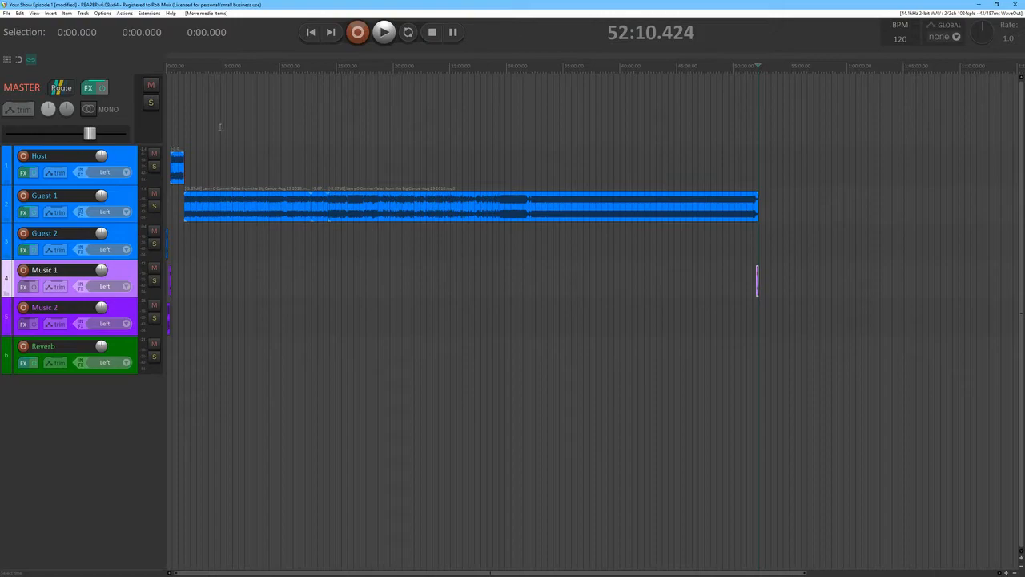
Open the master track's effects with the Youlean Loudness Meter and move the window clear of the tracks
click(89, 88)
drag(473, 313, 595, 273)
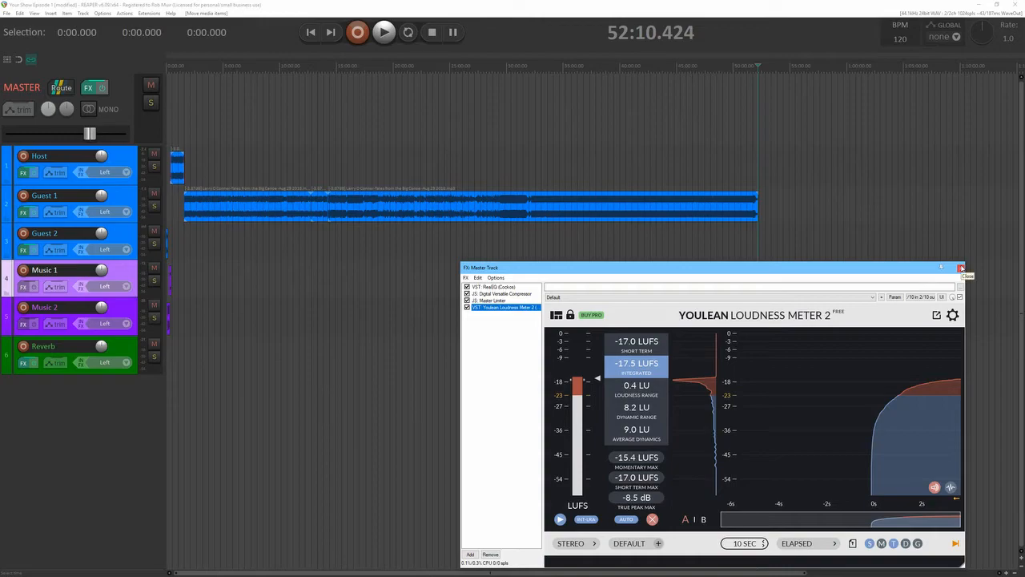
drag(665, 267, 854, 274)
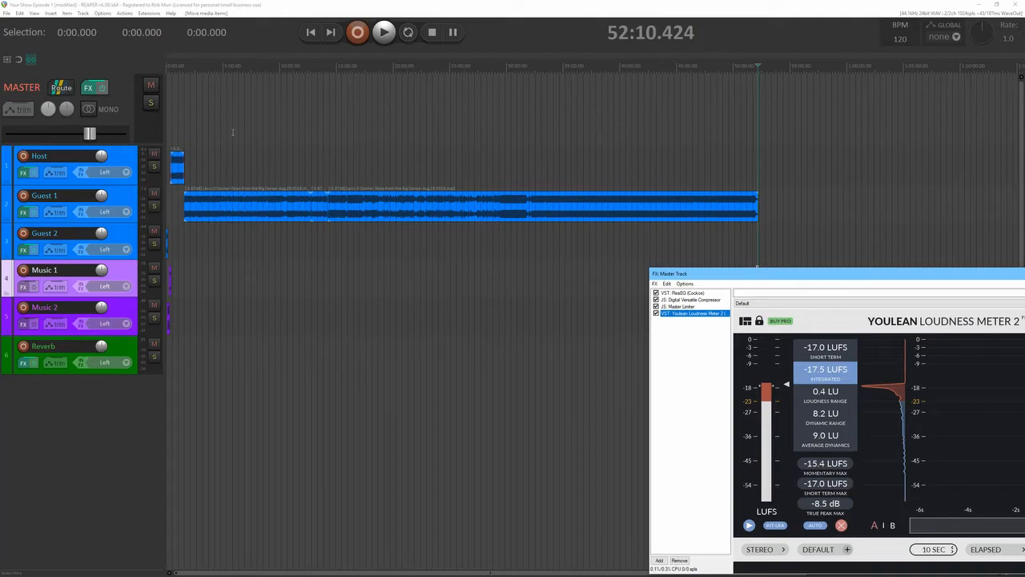
Play the episode from about 3:02, 22:02 and 47:12 to check the integrated loudness at each point
click(200, 125)
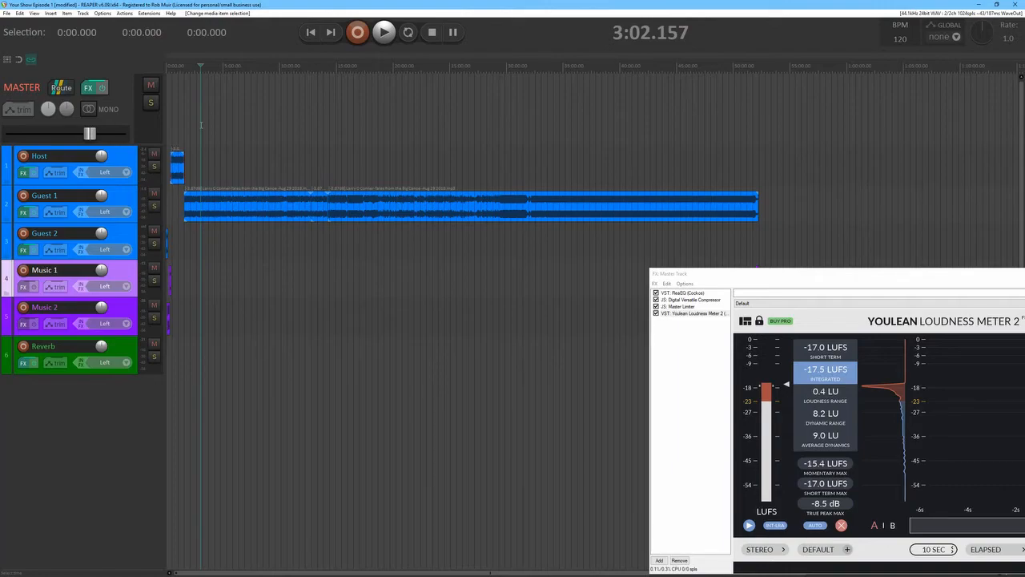
key(space)
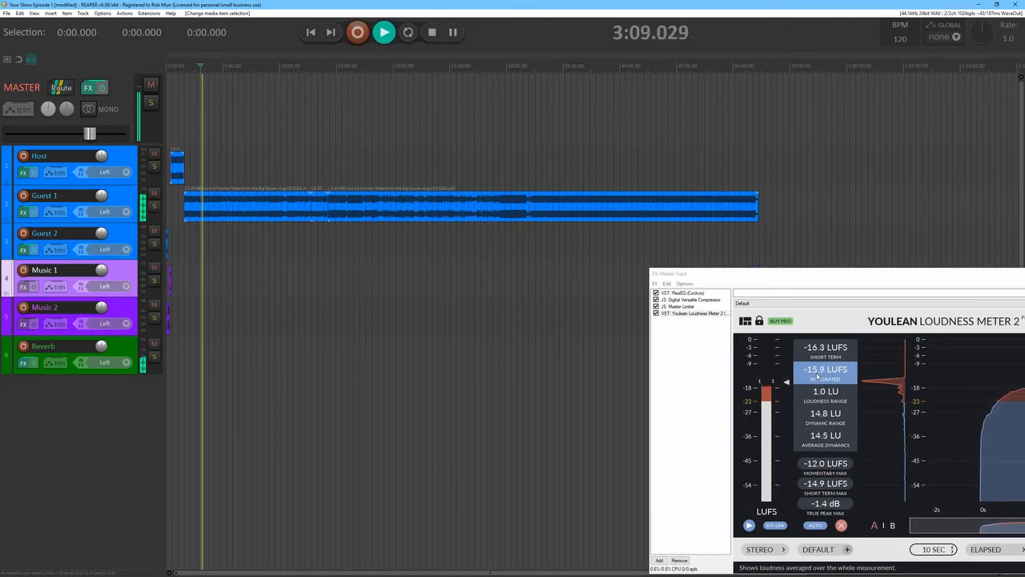
key(space)
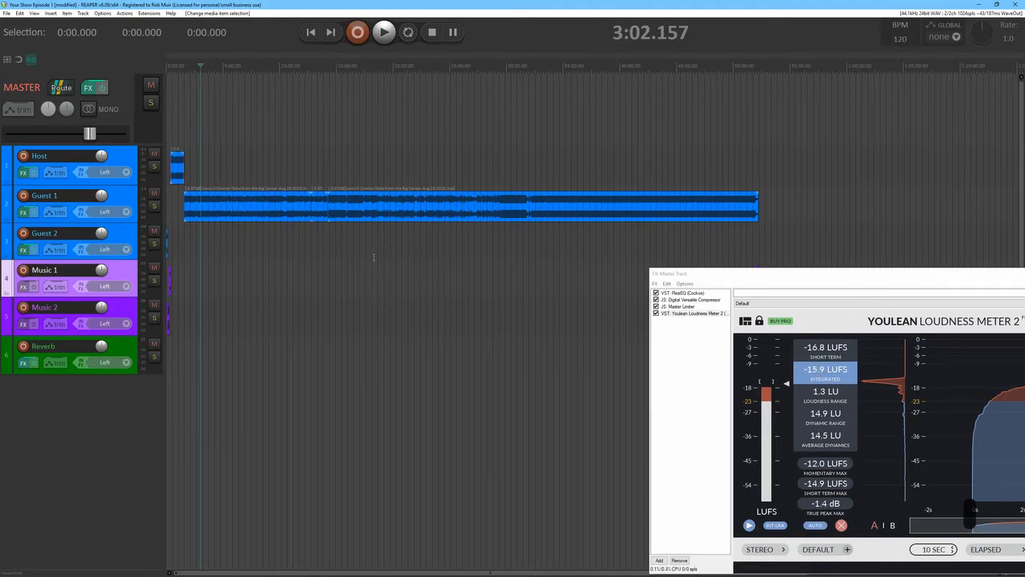
click(416, 155)
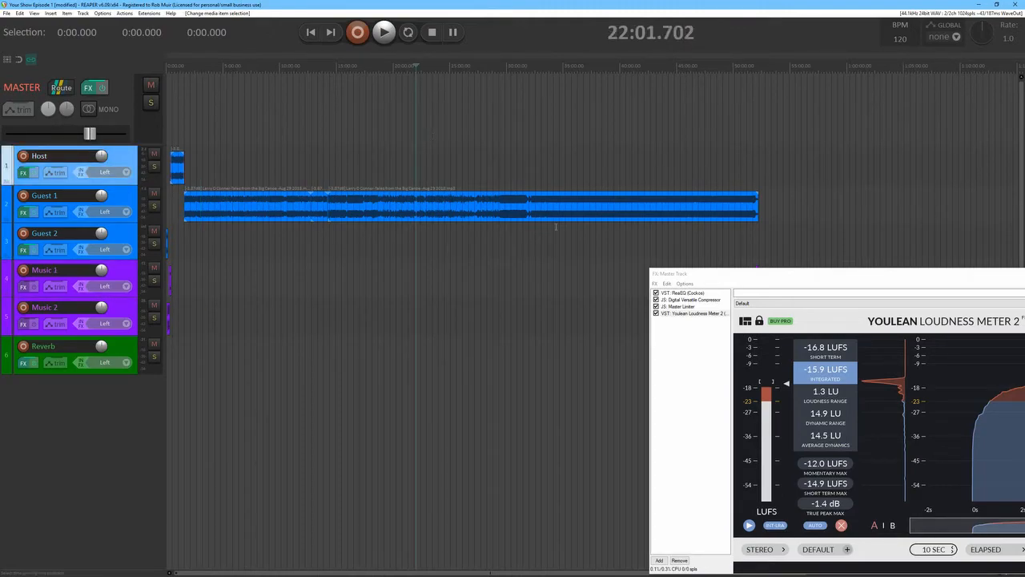
key(space)
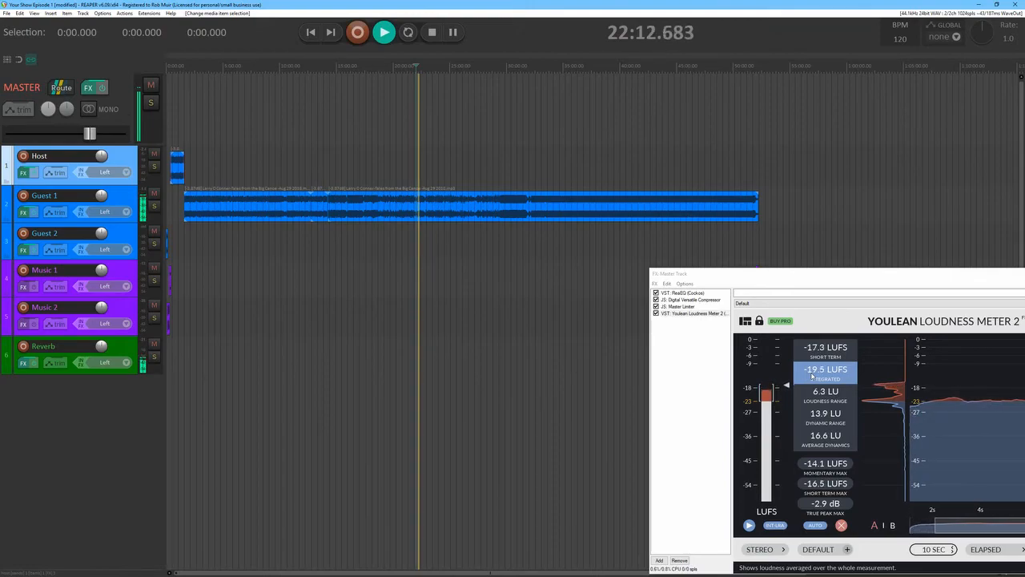
key(space)
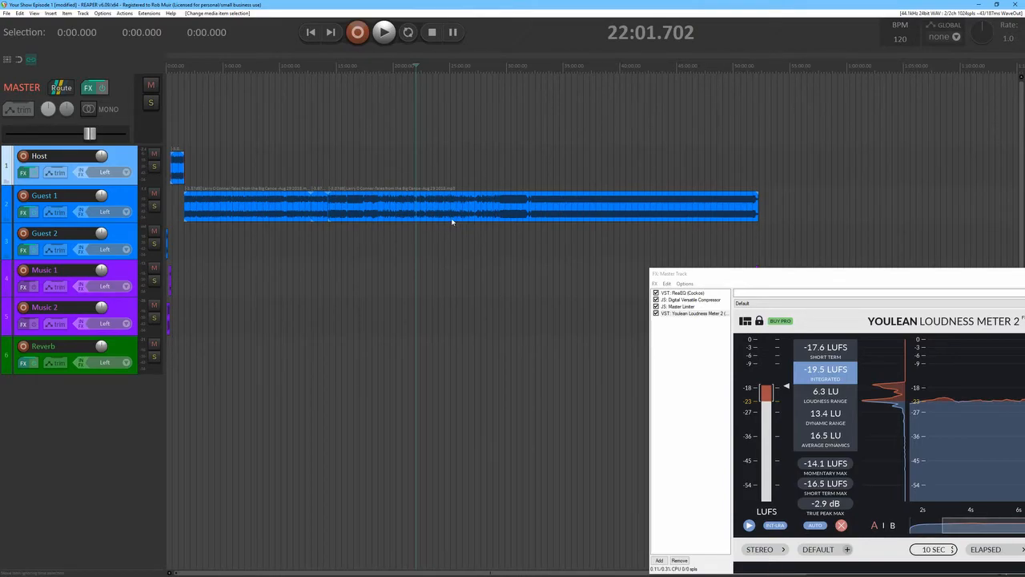
click(701, 156)
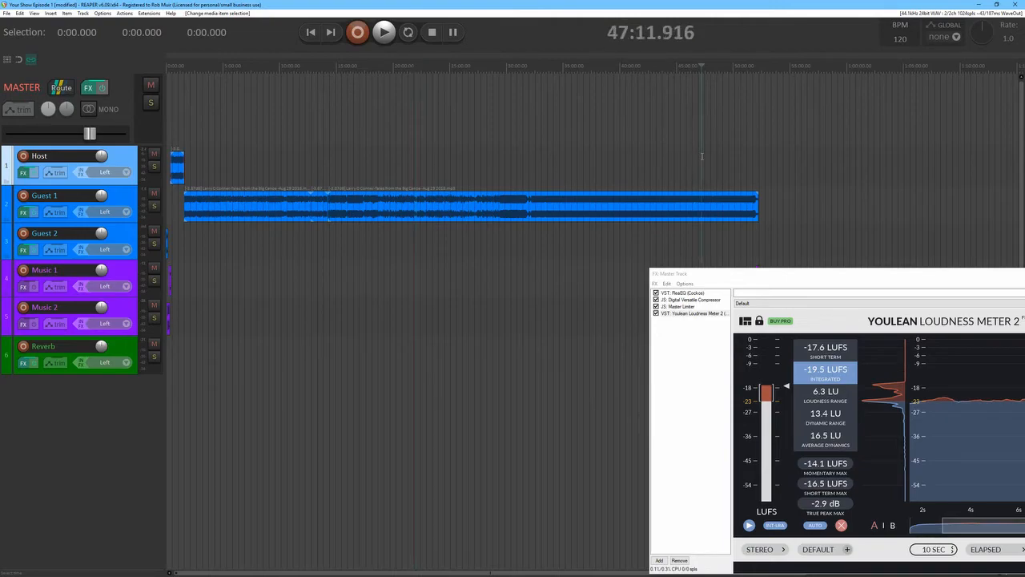
key(space)
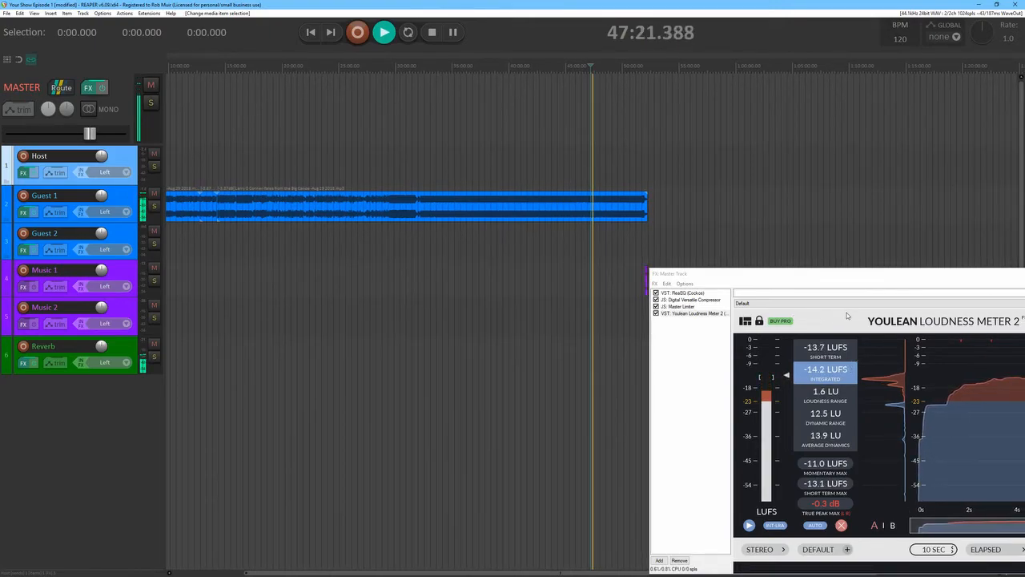
key(space)
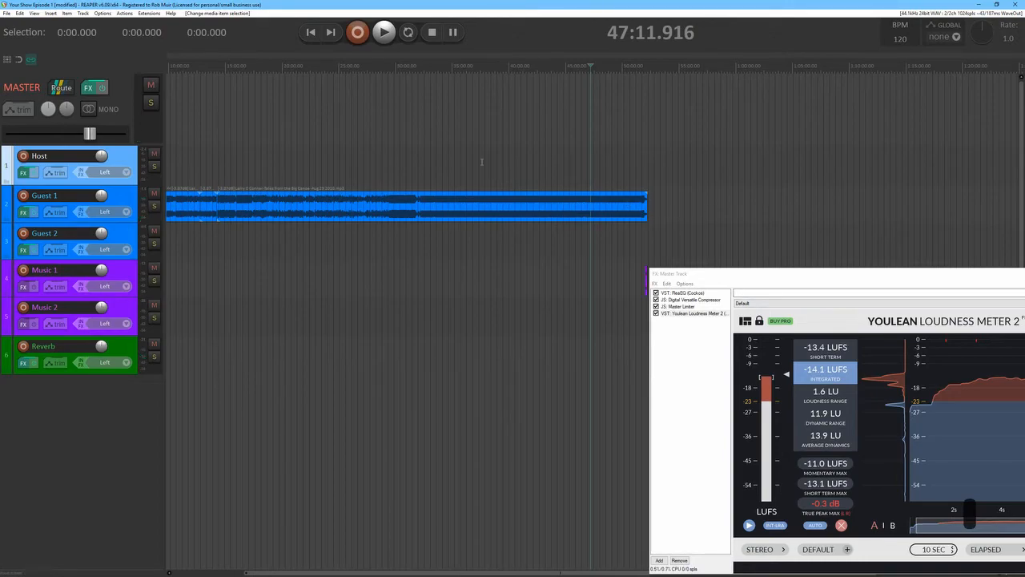
drag(578, 572, 509, 570)
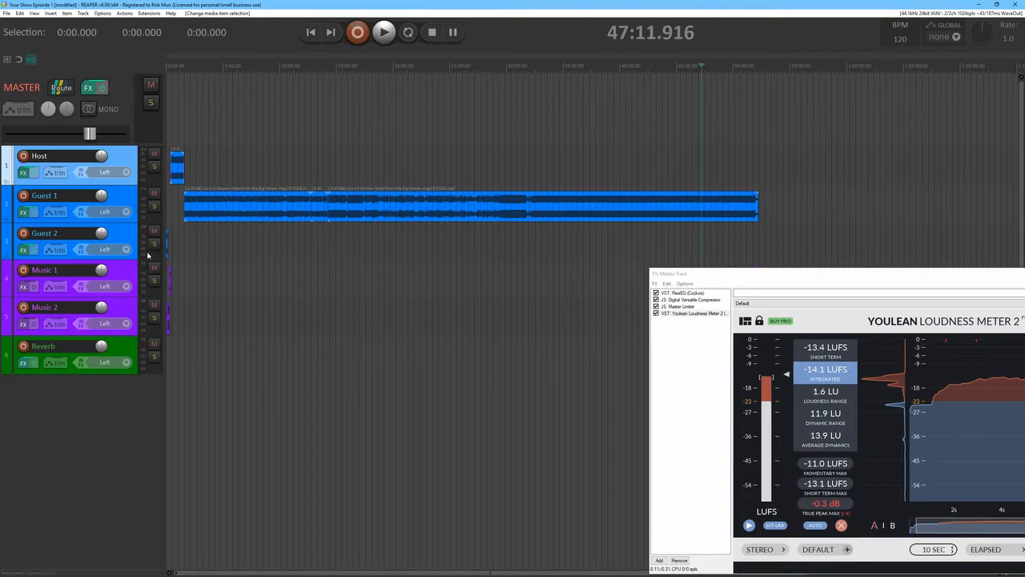
Make small volume adjustments on the Guest 1 and Host tracks
click(100, 196)
mouse_move(101, 196)
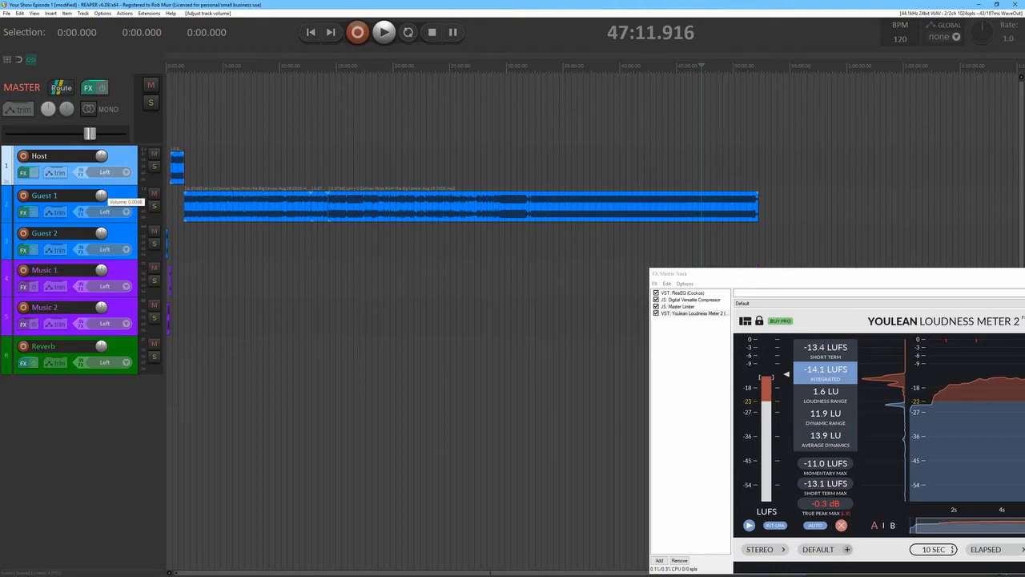
drag(101, 196, 101, 199)
drag(102, 199, 102, 198)
mouse_move(102, 154)
drag(102, 154, 101, 156)
drag(102, 155, 102, 151)
Play the episode from about 4:06, 21:19 and 40:32 to check the integrated loudness at each point
click(213, 137)
key(space)
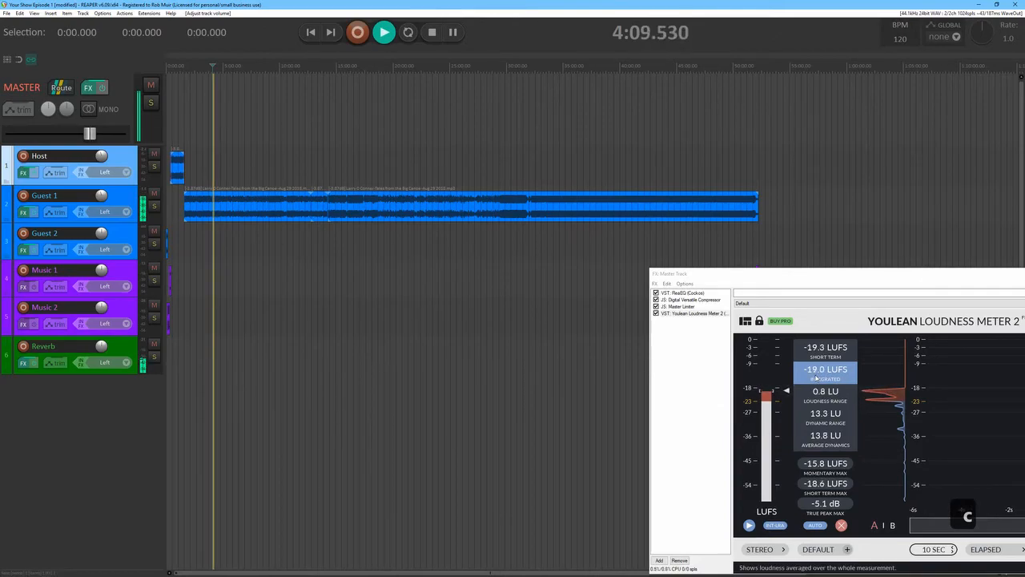
key(space)
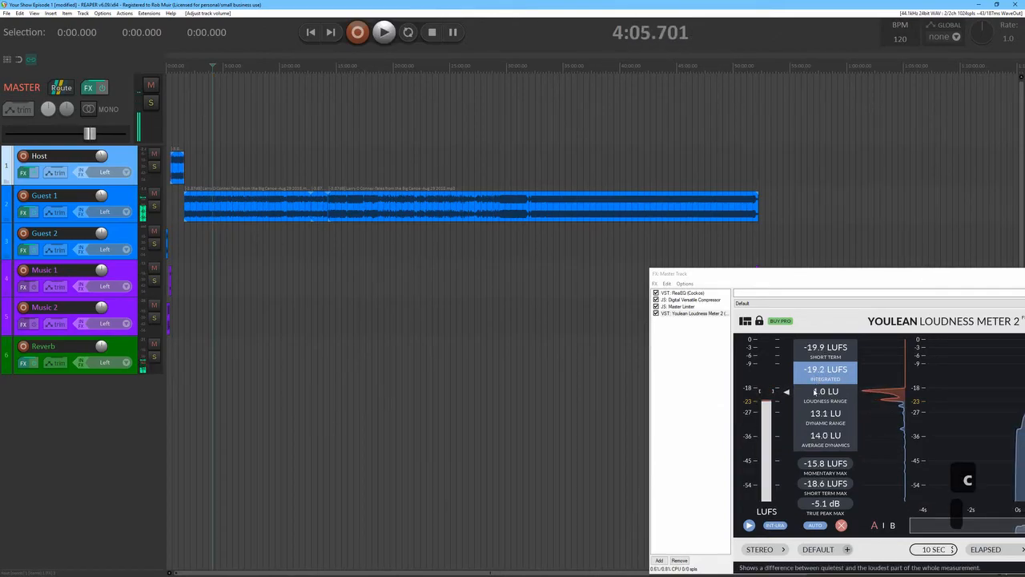
click(407, 168)
key(space)
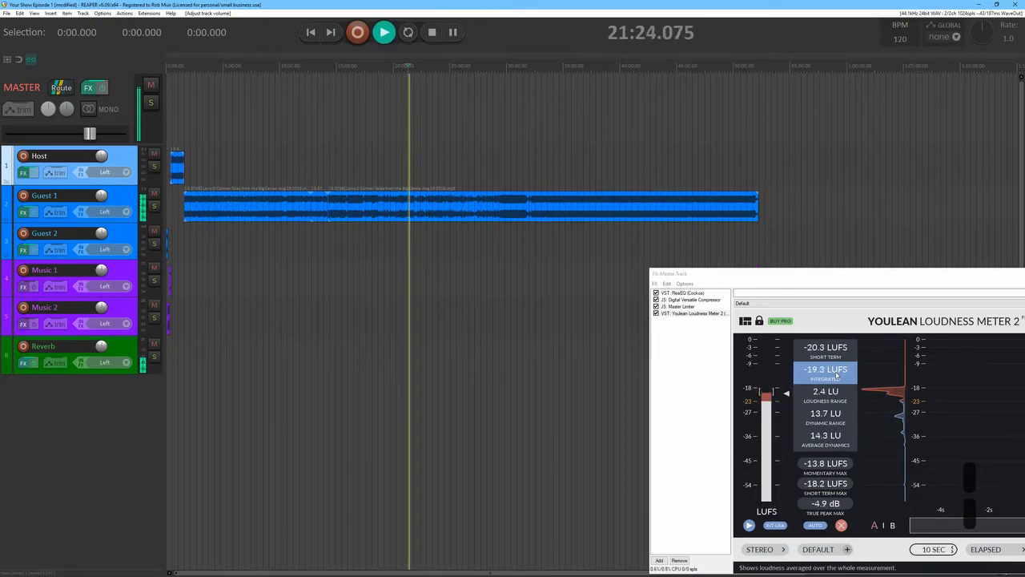
key(space)
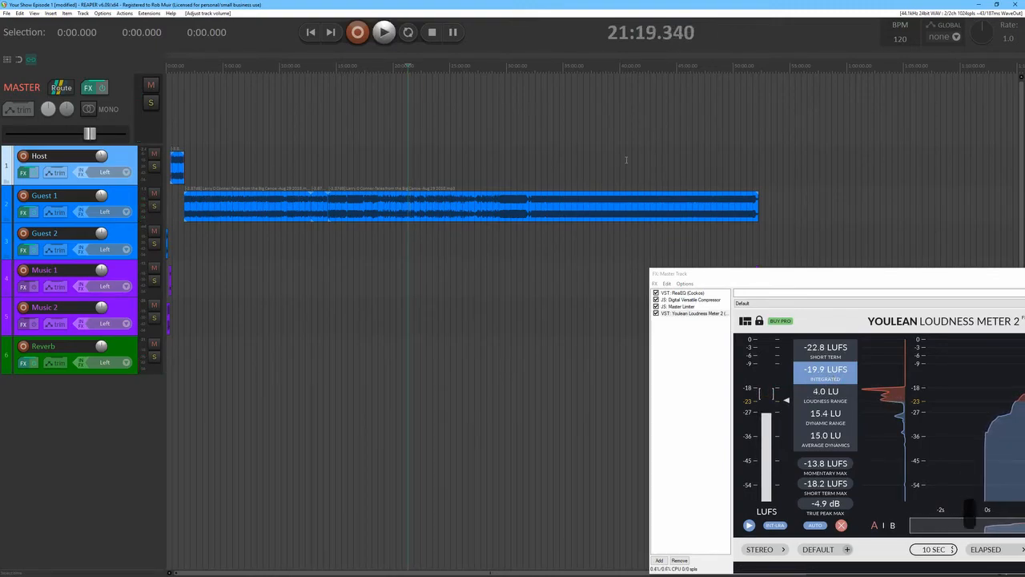
click(626, 160)
key(space)
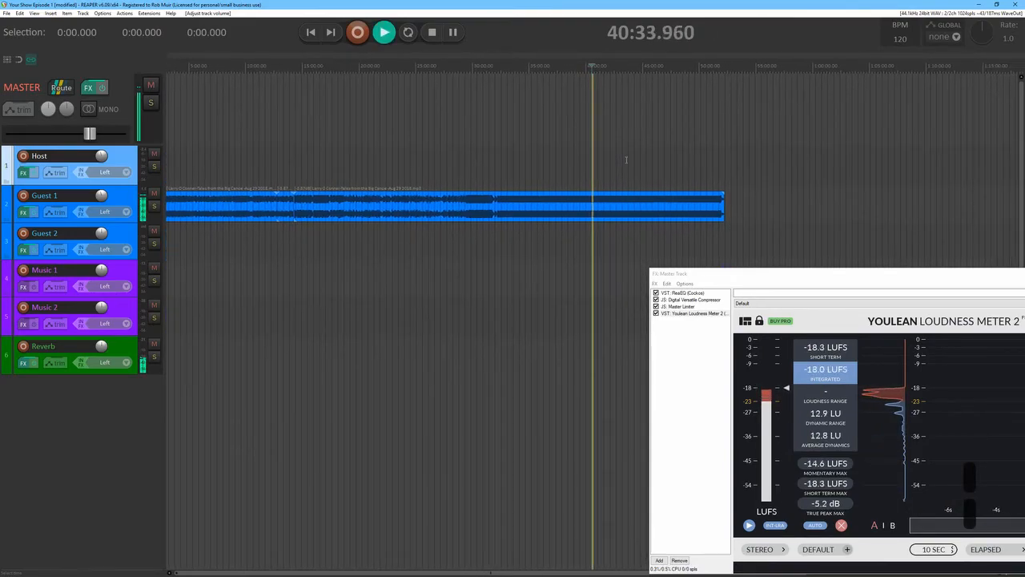
key(space)
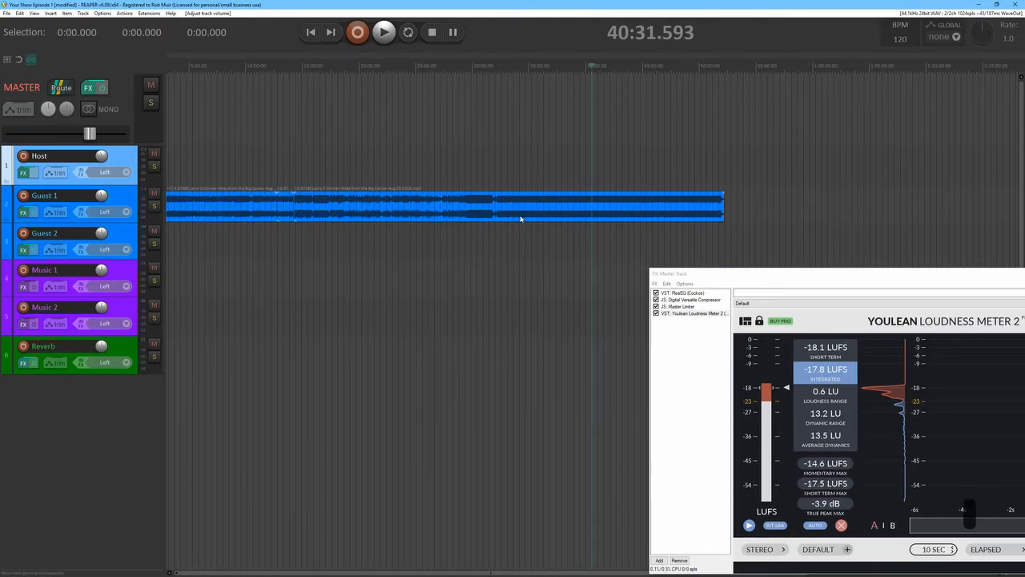
Return to the project start and set up a render named Larry Test Show in MP3 format
key(Return)
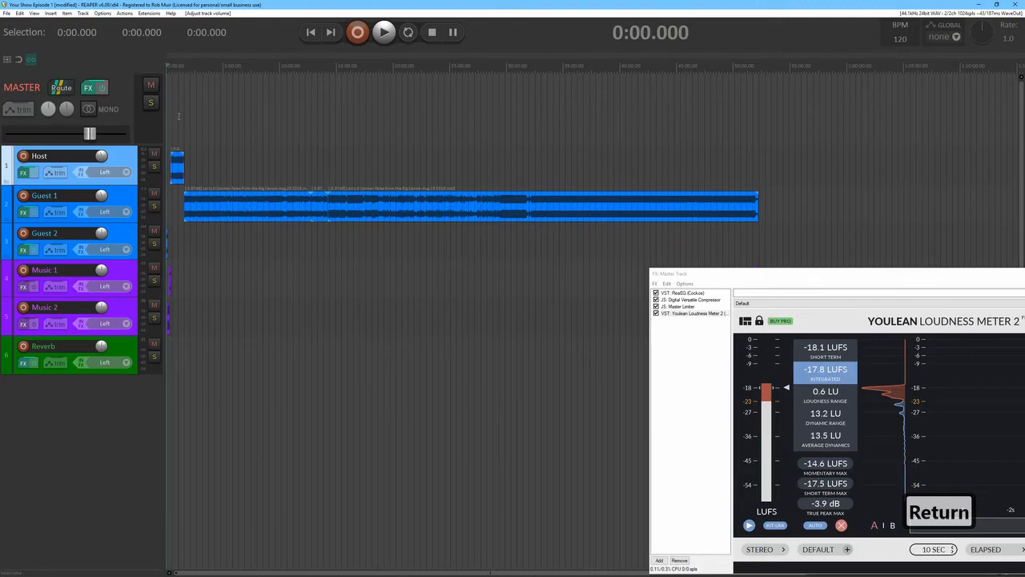
click(6, 13)
click(24, 139)
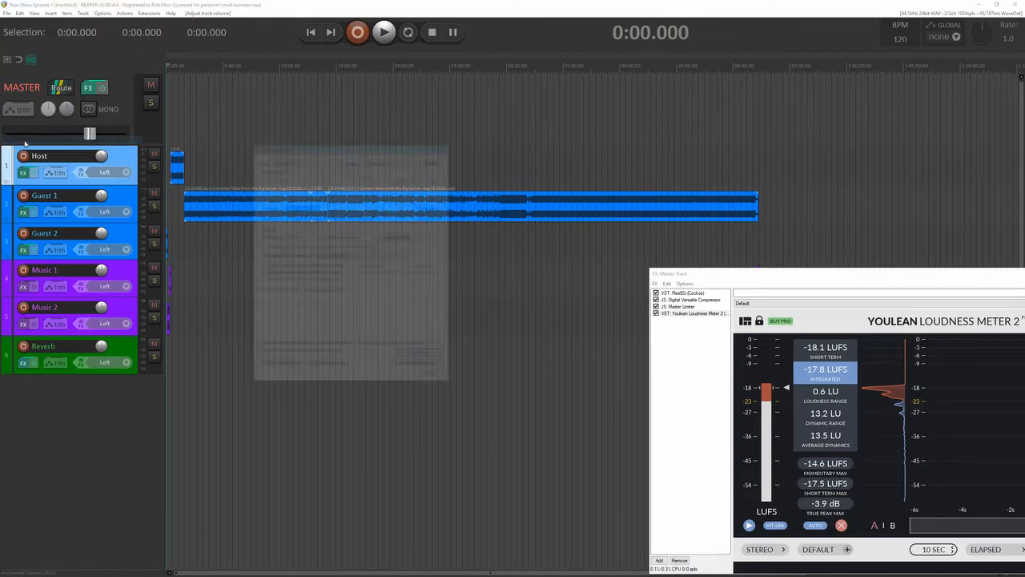
text(Larfry)
key(BackSpace)
key(BackSpace)
key(BackSpace)
text(ry Test)
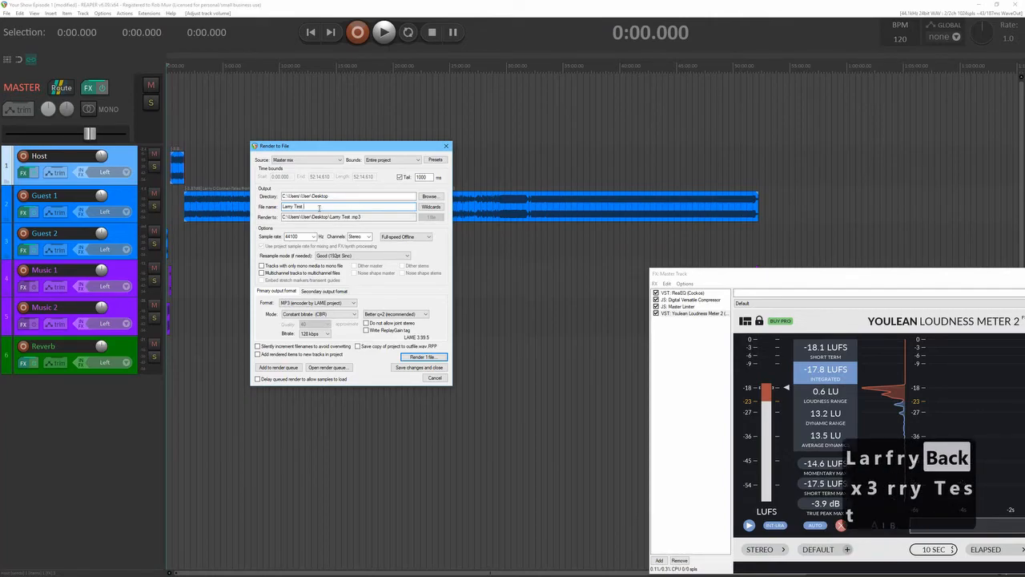
text( Show)
click(320, 302)
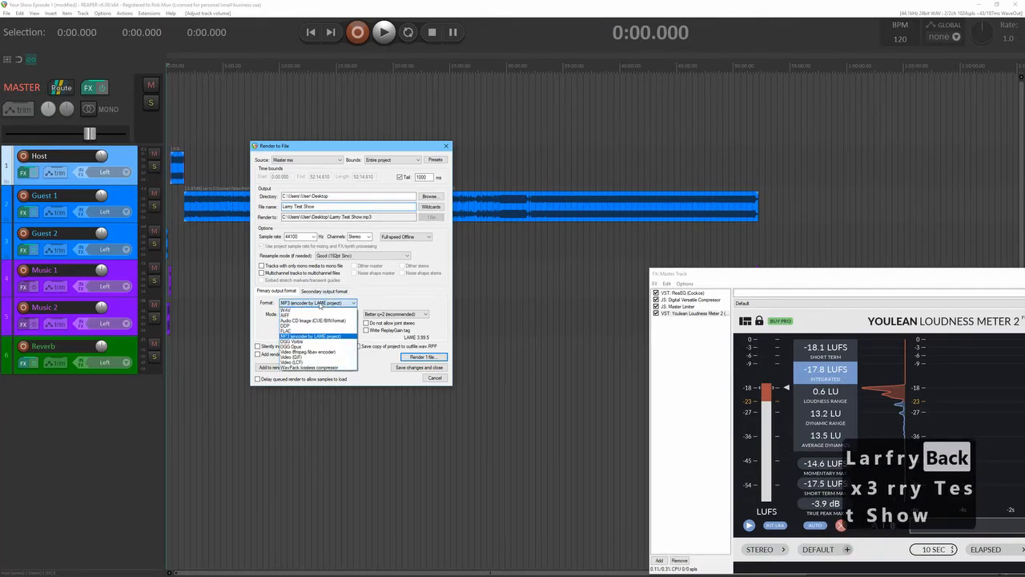
click(294, 337)
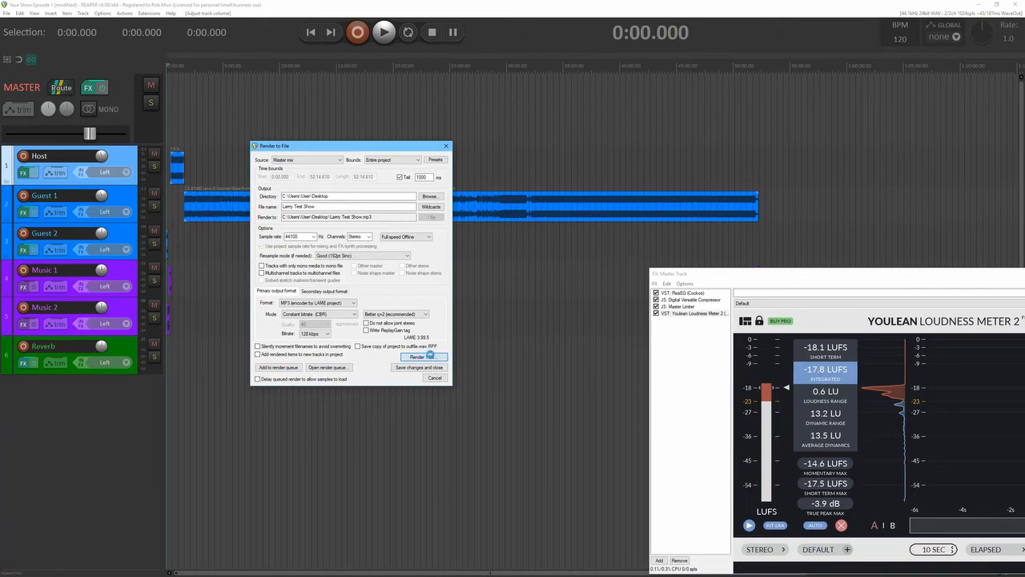
Render the episode to file, look at the finished MP3 in its folder, and close the render report
click(423, 356)
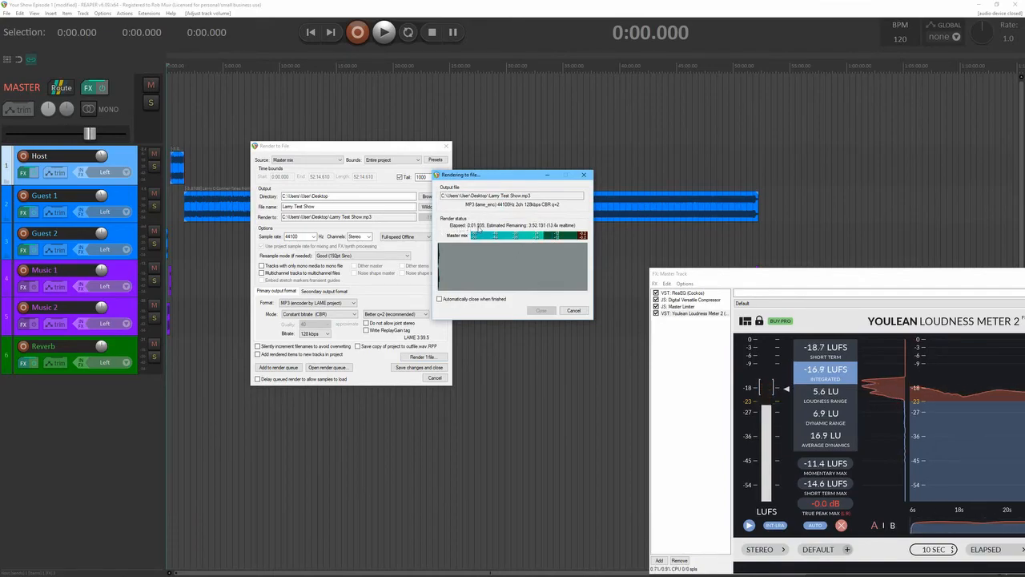
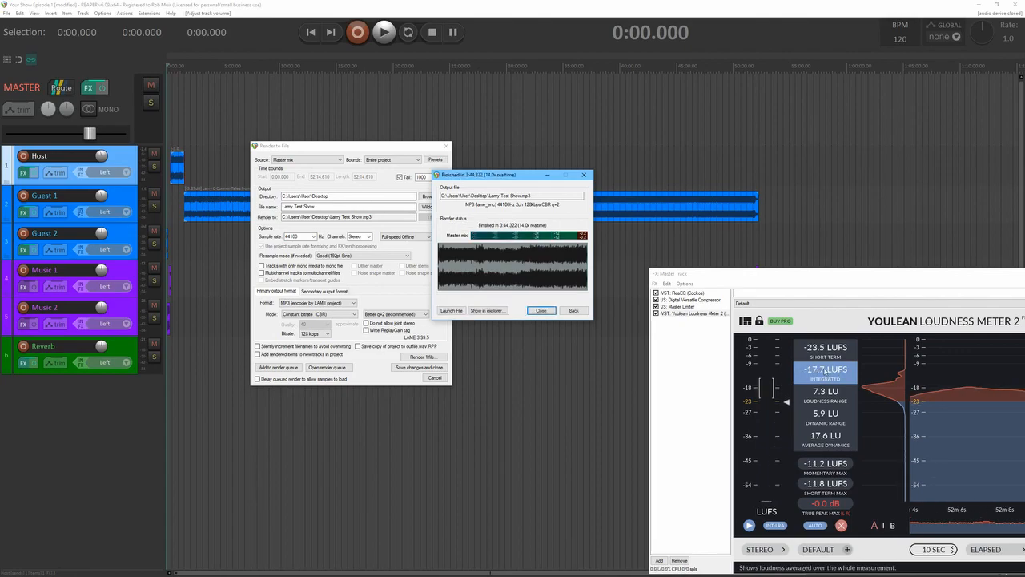
click(496, 311)
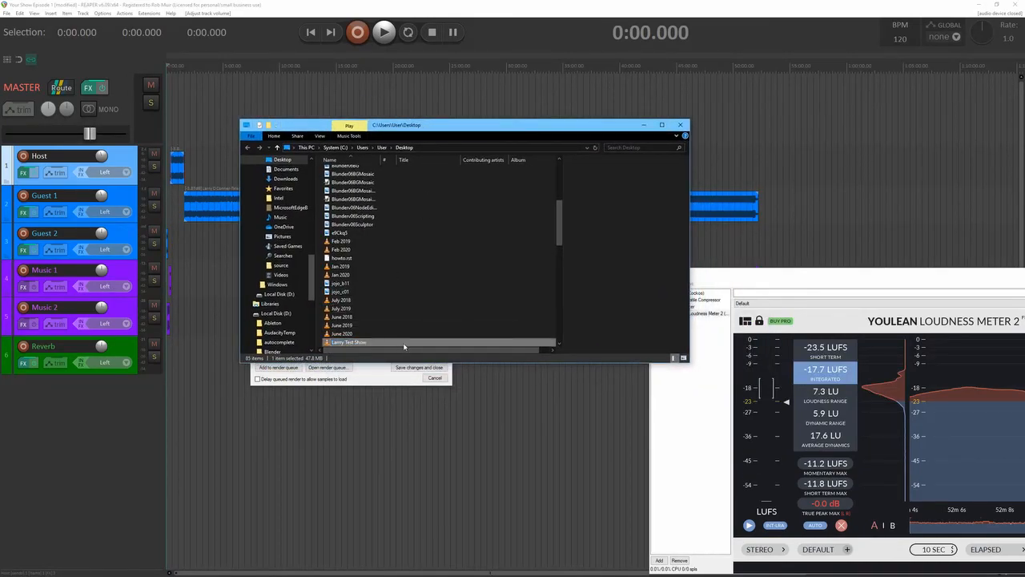
click(679, 124)
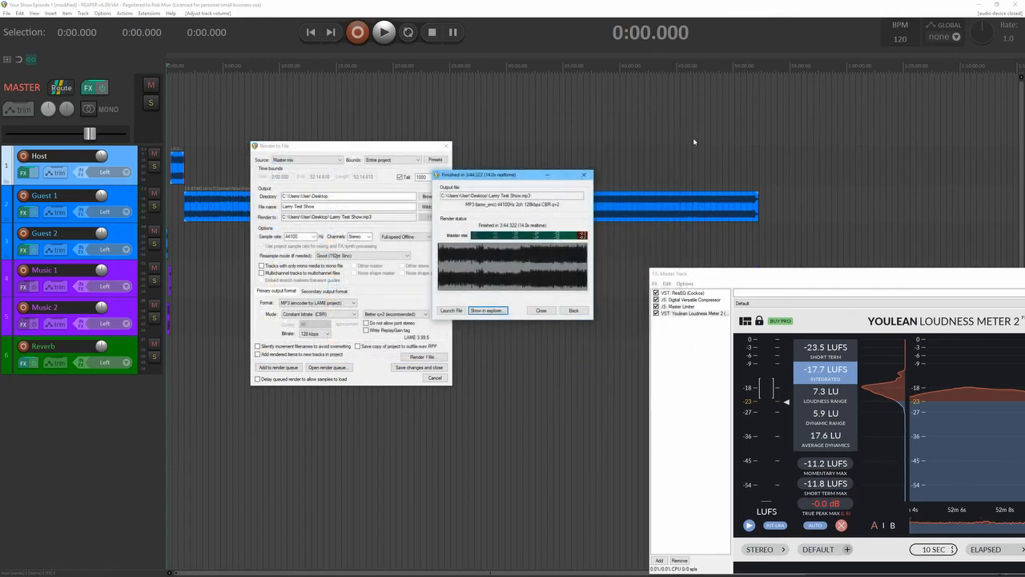
click(542, 310)
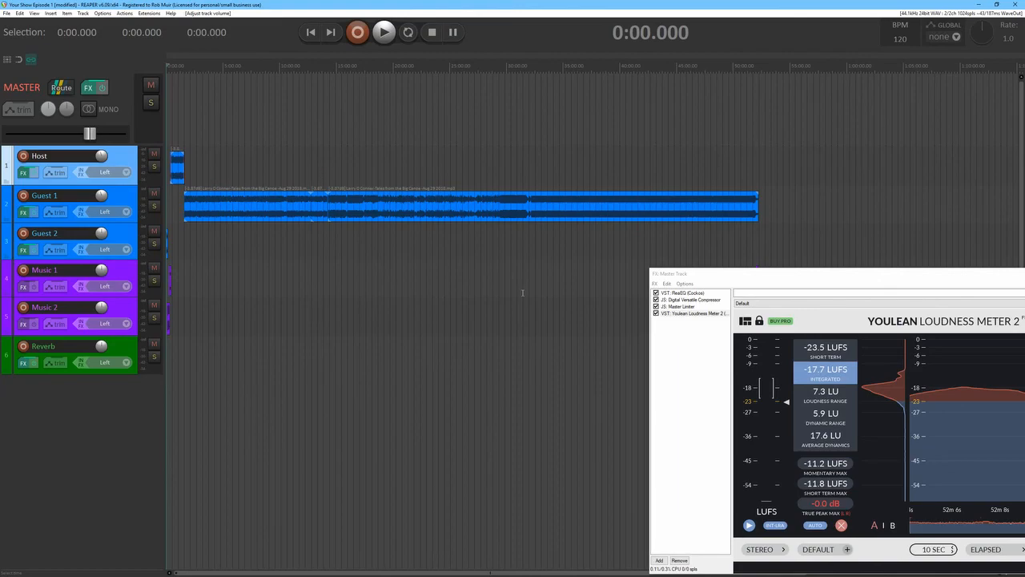
key(alt+z)
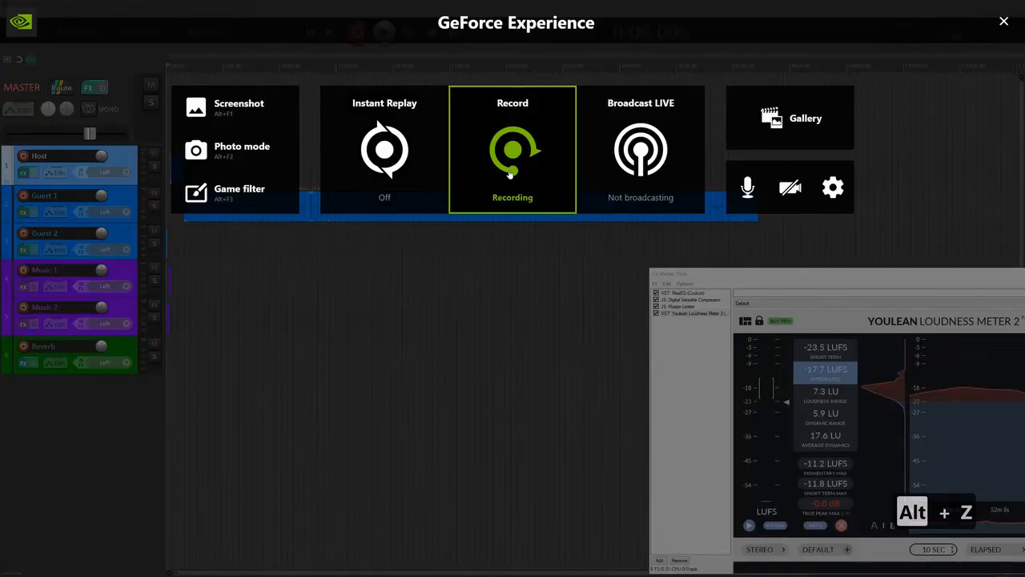